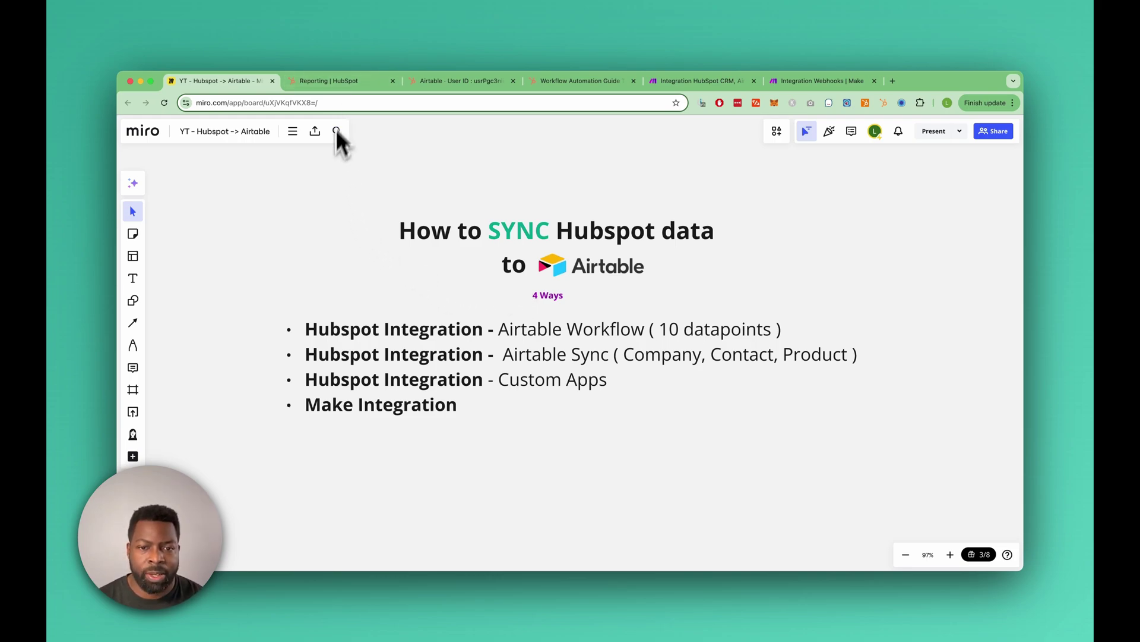
Go from HubSpot's Connected Apps settings to the App Marketplace
{"action": "left_click", "coordinate": [331, 85]}
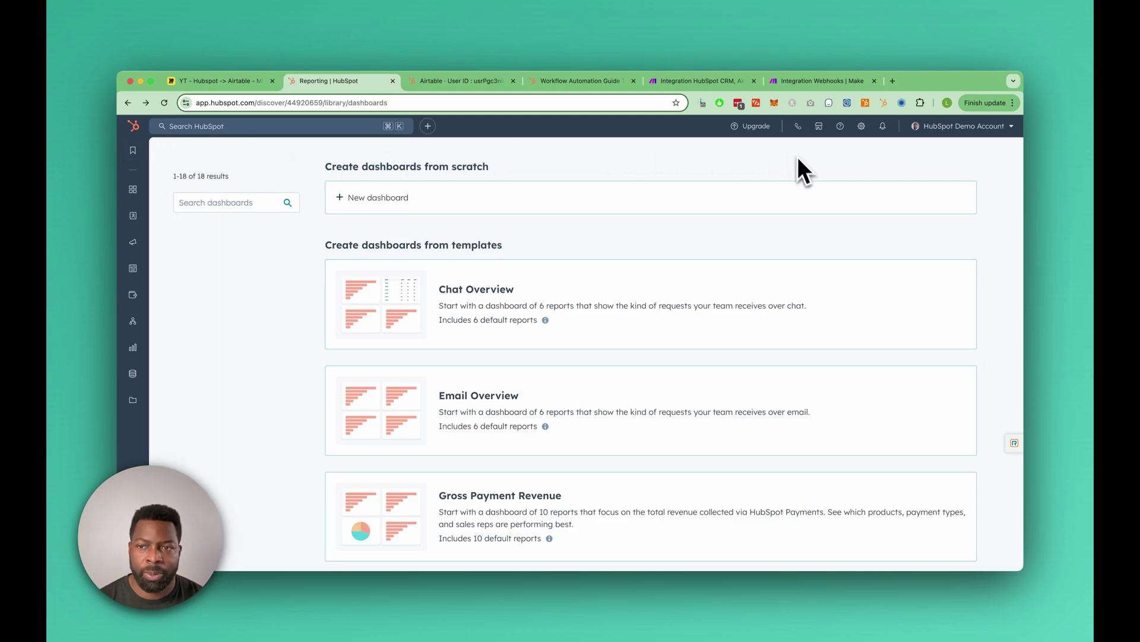
{"action": "left_click", "coordinate": [861, 127]}
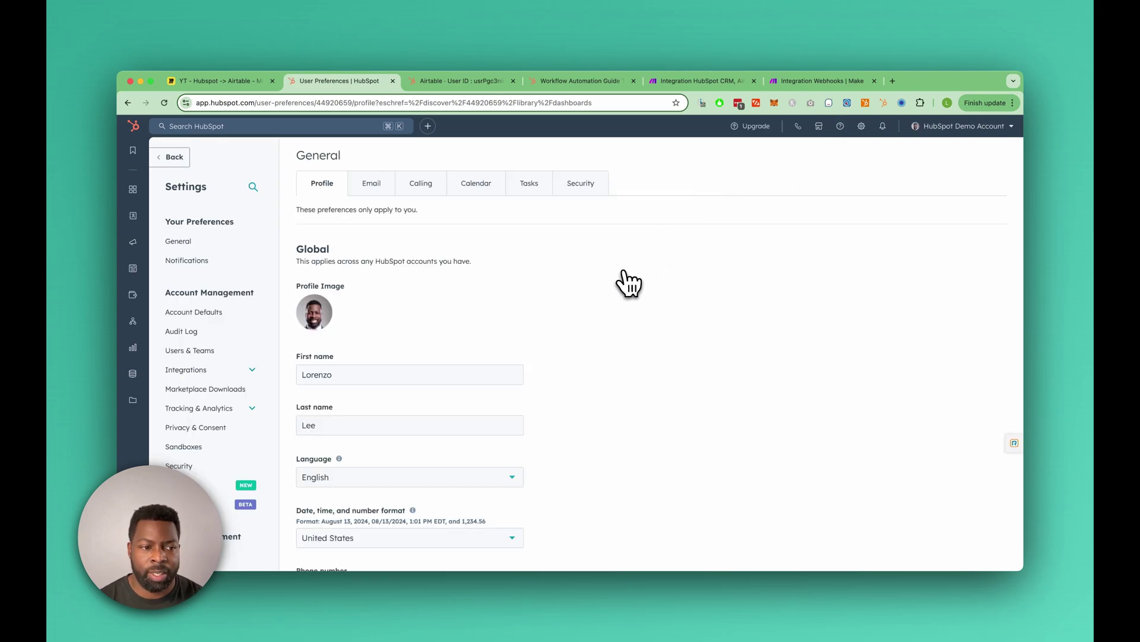
{"action": "left_click", "coordinate": [199, 377]}
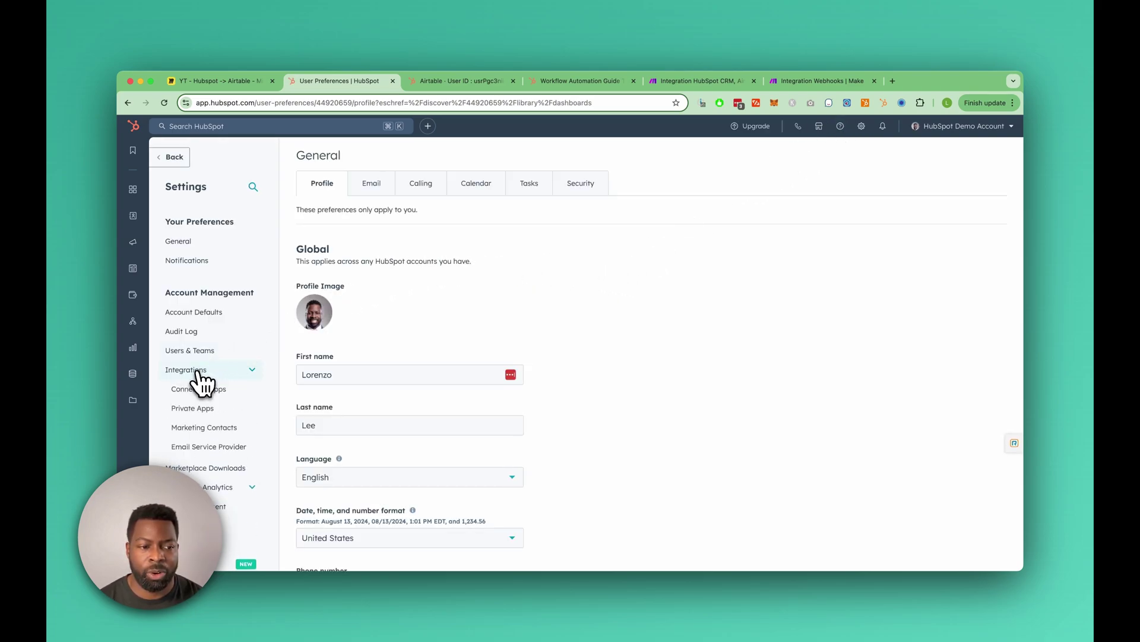
{"action": "left_click", "coordinate": [203, 390]}
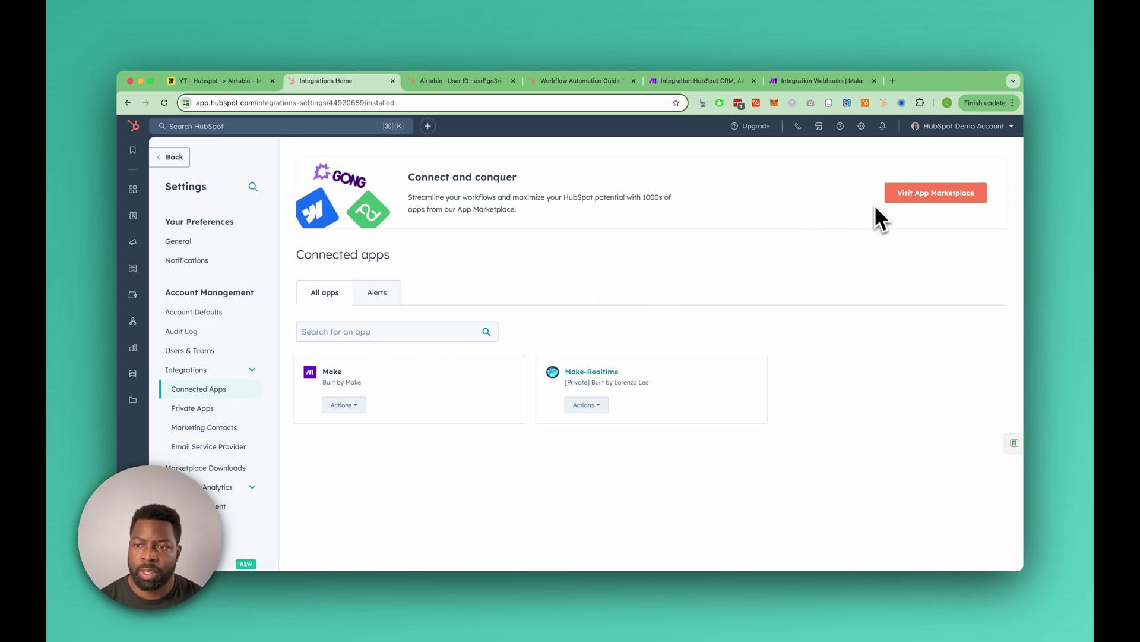
{"action": "left_click", "coordinate": [923, 207]}
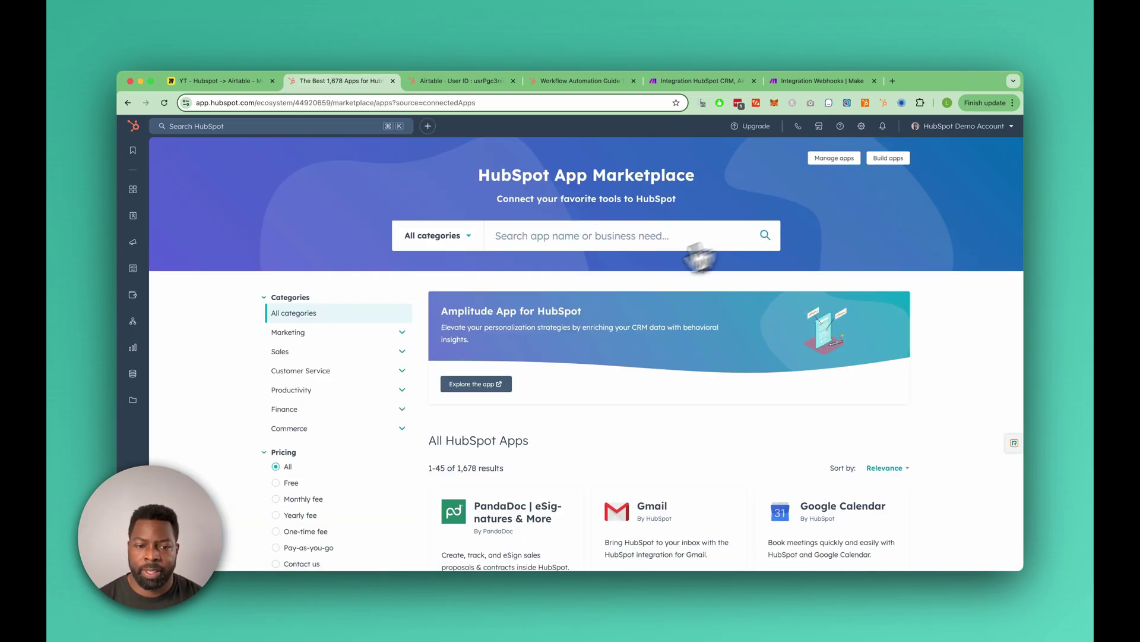
Search the App Marketplace for airtable
{"action": "left_click", "coordinate": [636, 238]}
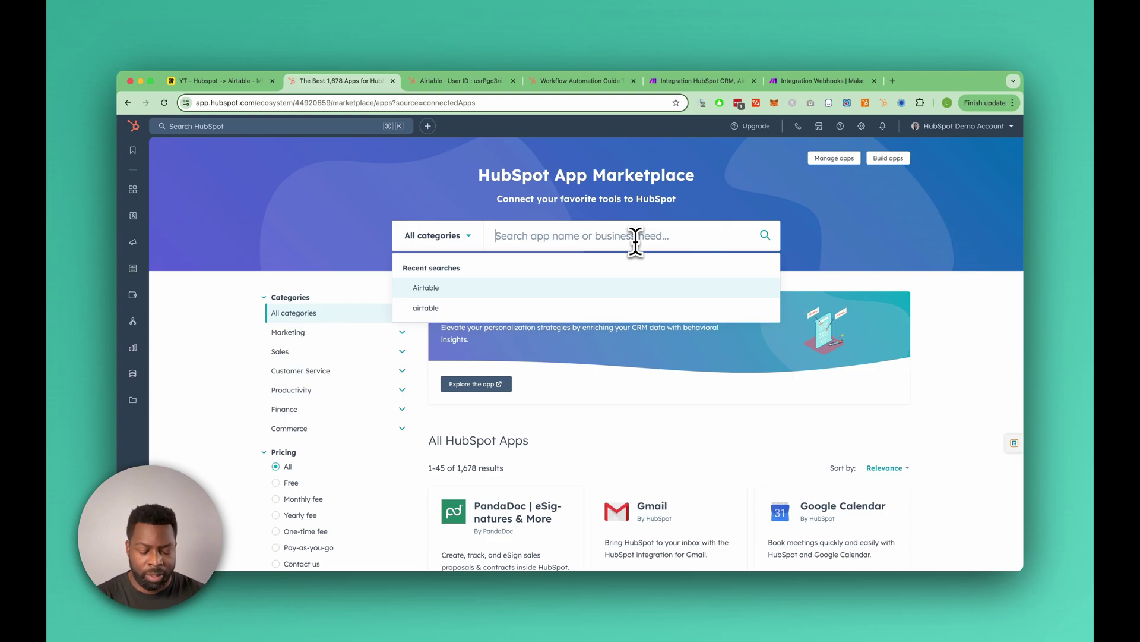
{"action": "type", "text": "airtable"}
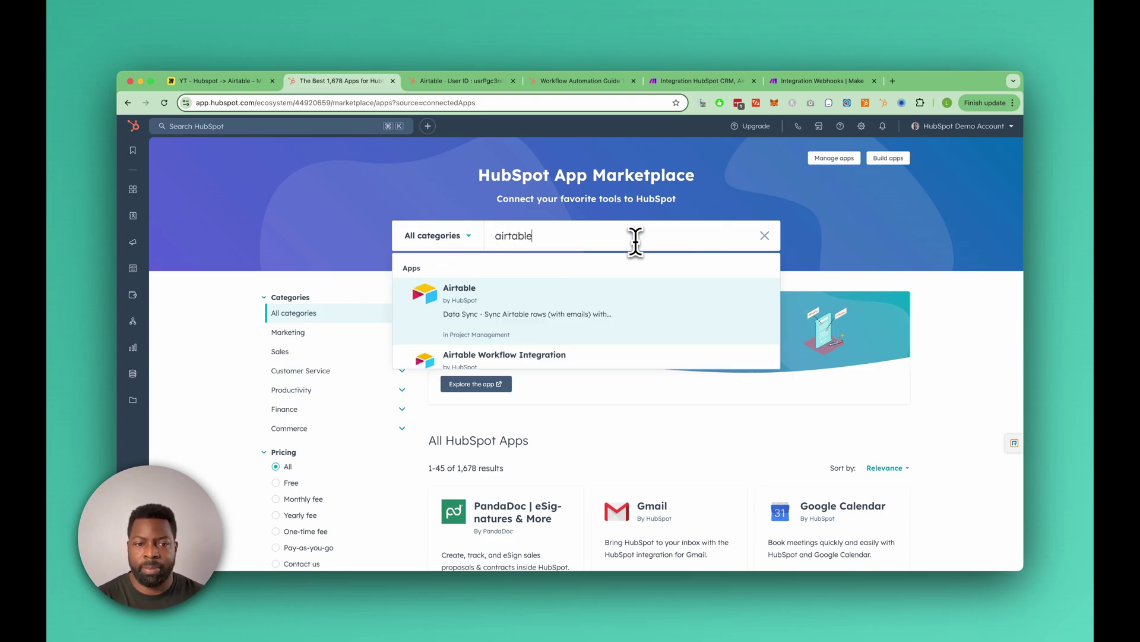
{"action": "key", "text": "Return"}
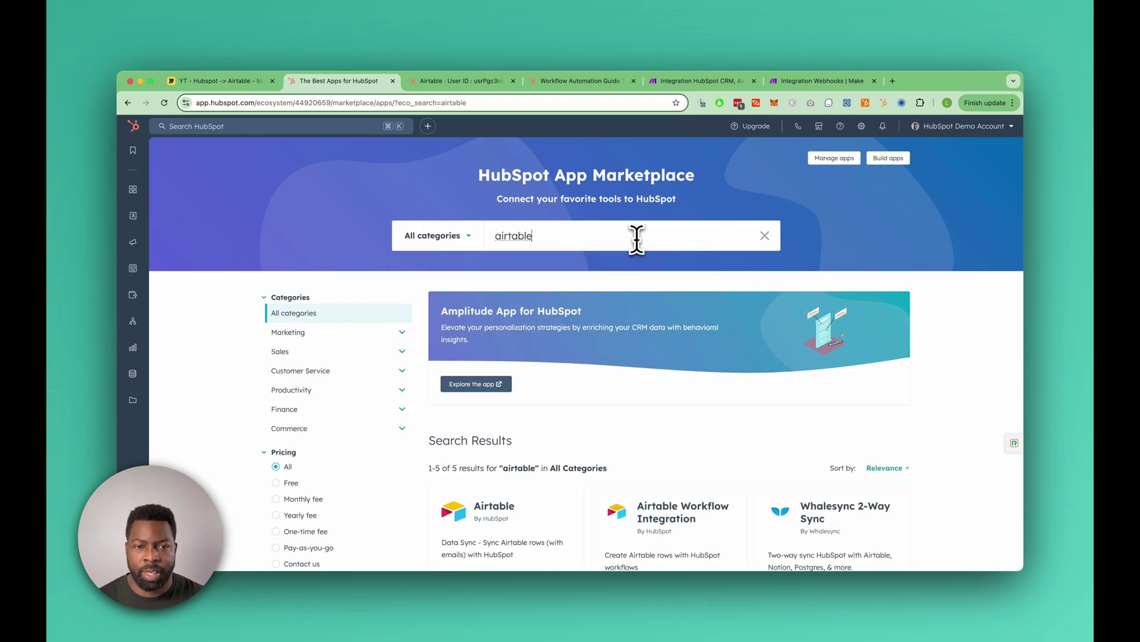
Open the Airtable Data Sync listing, compare it with the Miro board, then reach the Airtable page
{"action": "scroll", "coordinate": [602, 317], "scroll_direction": "down", "scroll_amount": 3}
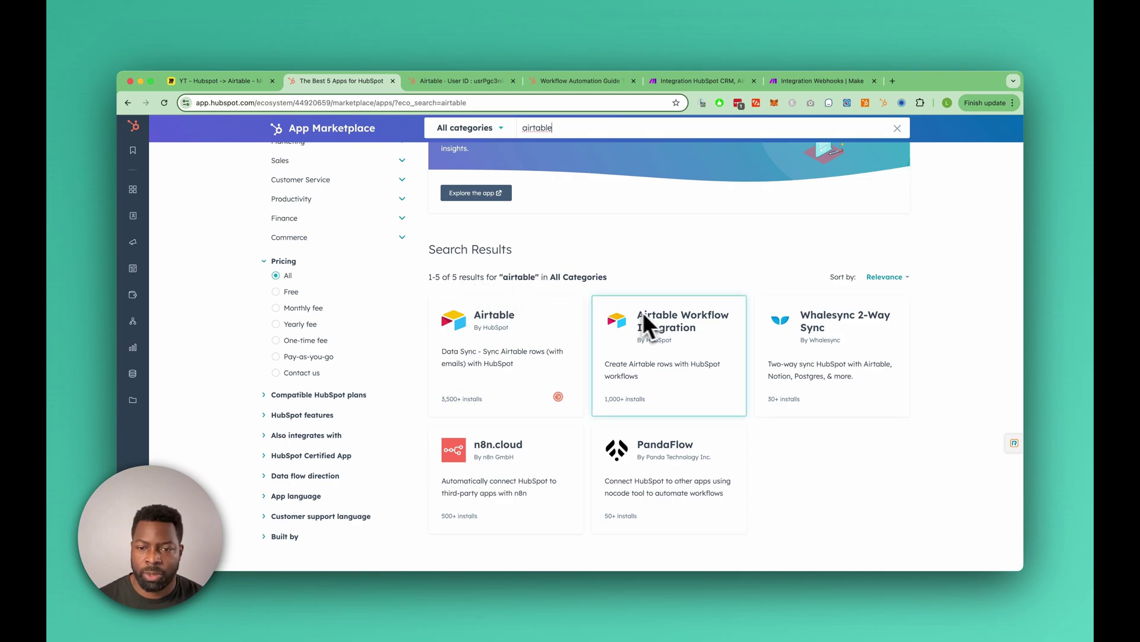
{"action": "left_click", "coordinate": [477, 326]}
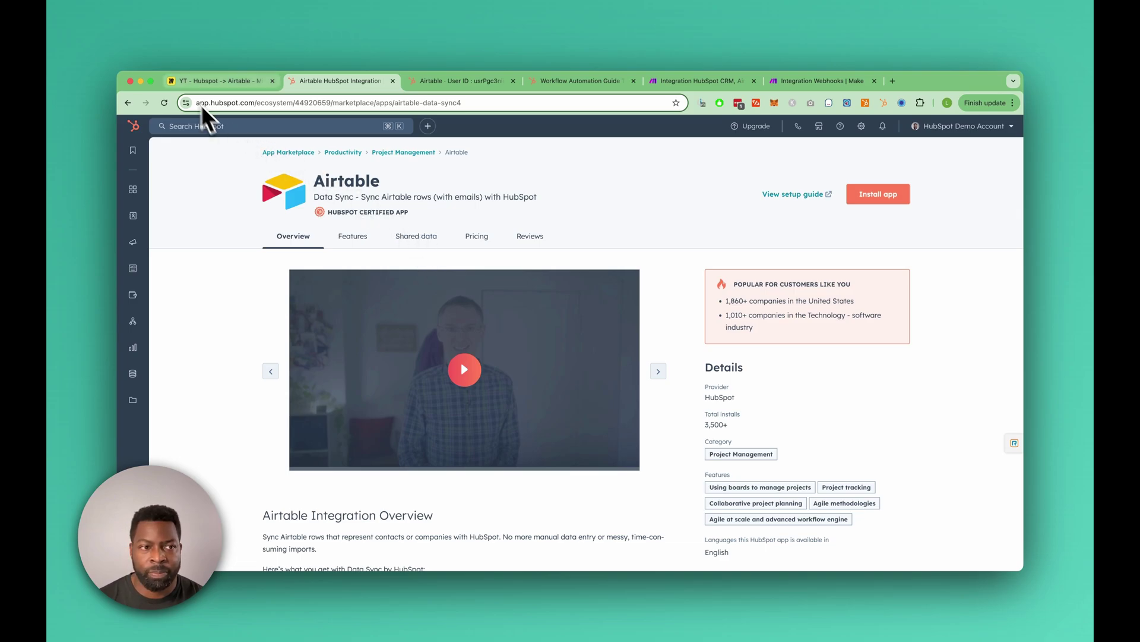
{"action": "left_click", "coordinate": [233, 85]}
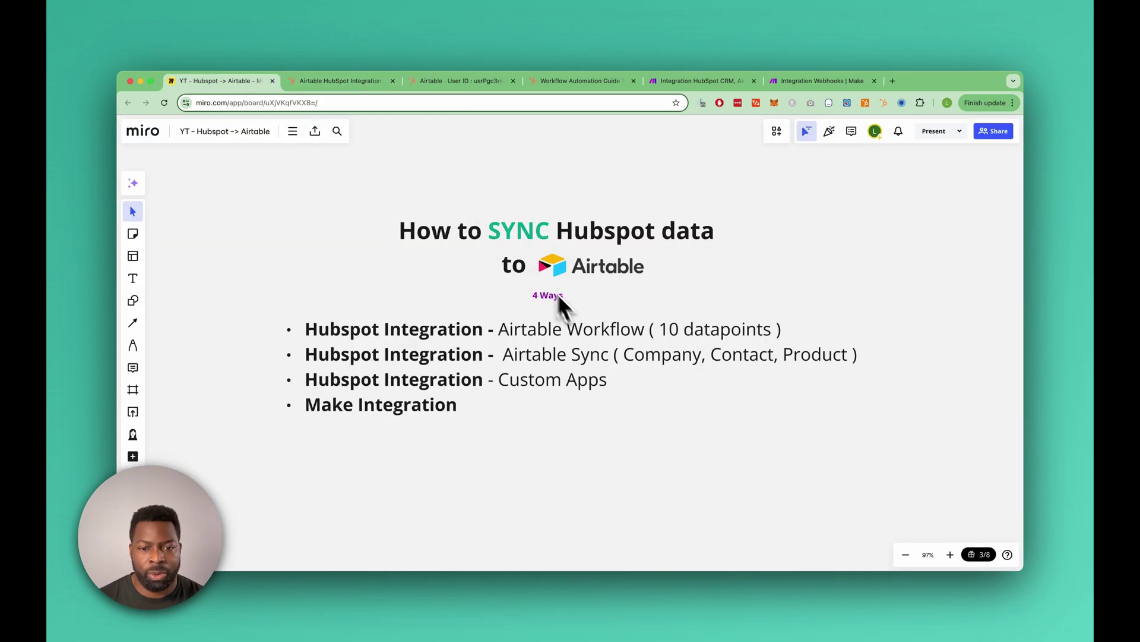
{"action": "left_click", "coordinate": [337, 87]}
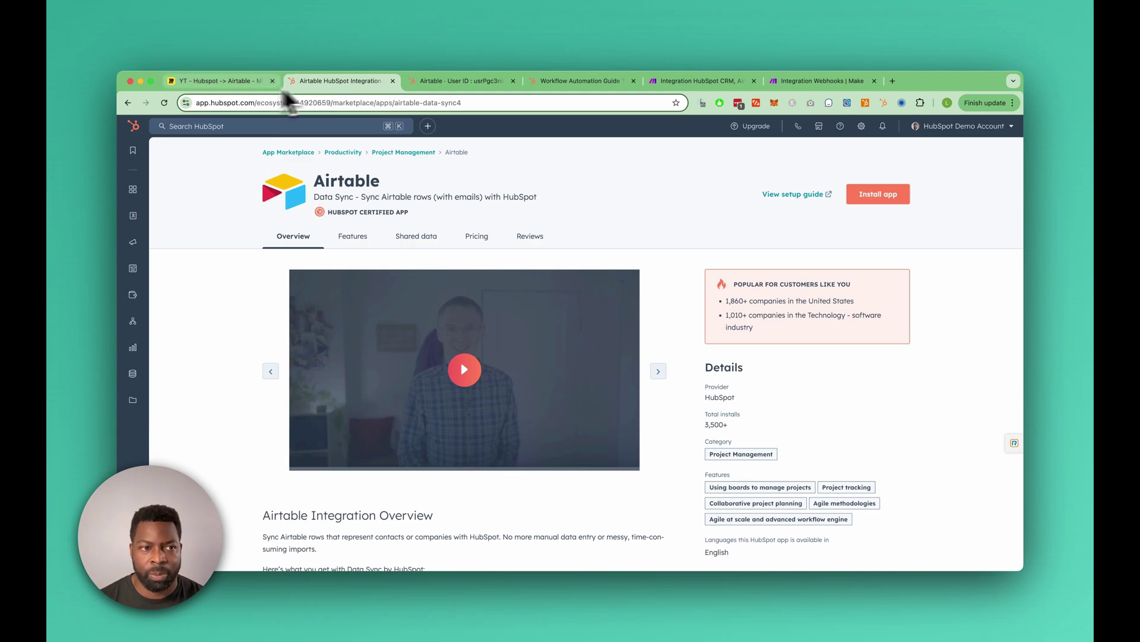
{"action": "left_click", "coordinate": [226, 85]}
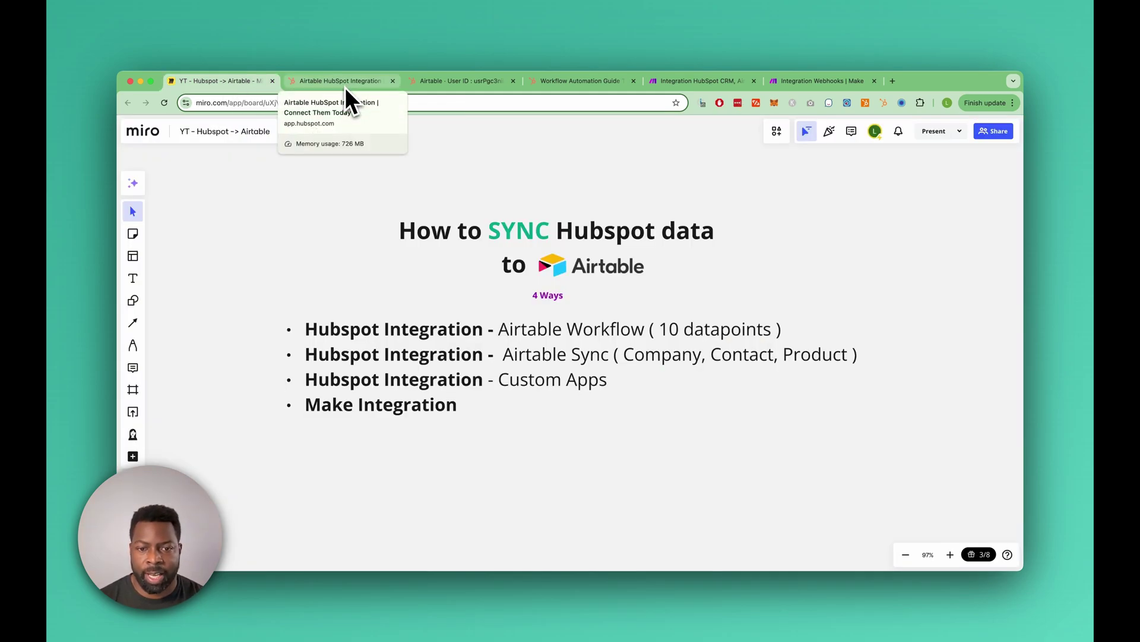
{"action": "left_click", "coordinate": [341, 87]}
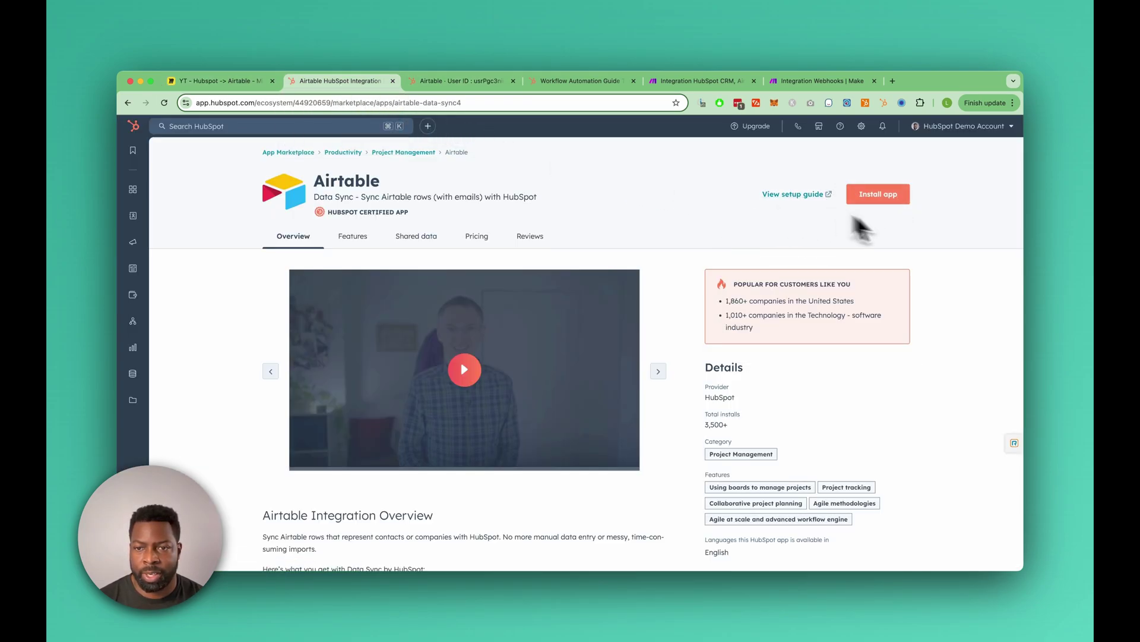
On the Airtable data-sync setup page, look over the Airtable object types without choosing one
{"action": "left_click", "coordinate": [460, 84]}
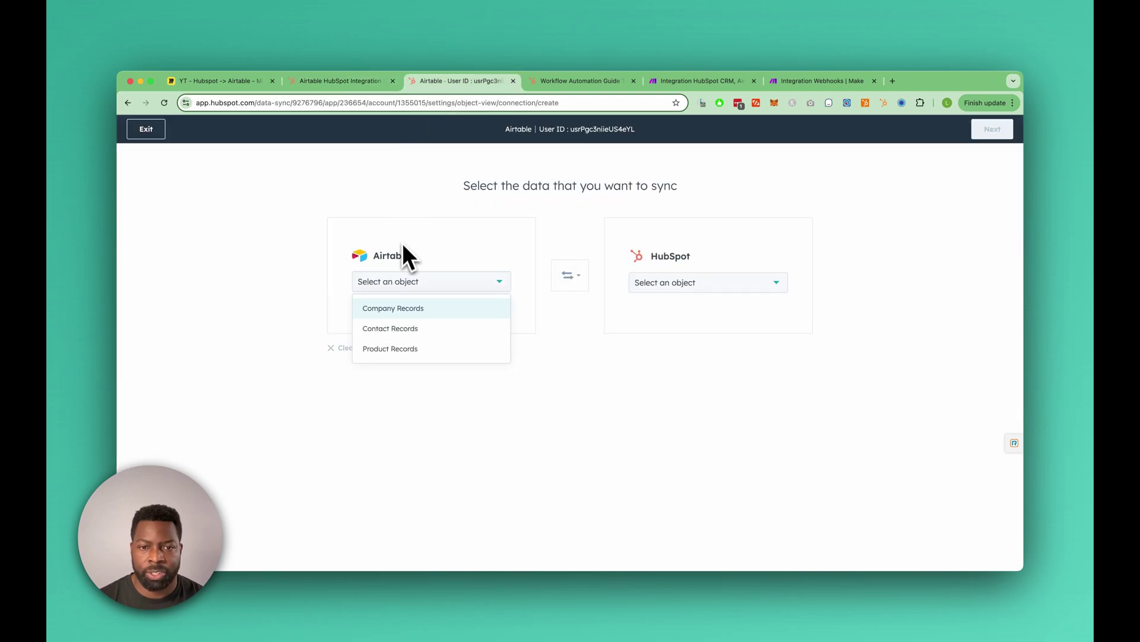
{"action": "left_click", "coordinate": [368, 211]}
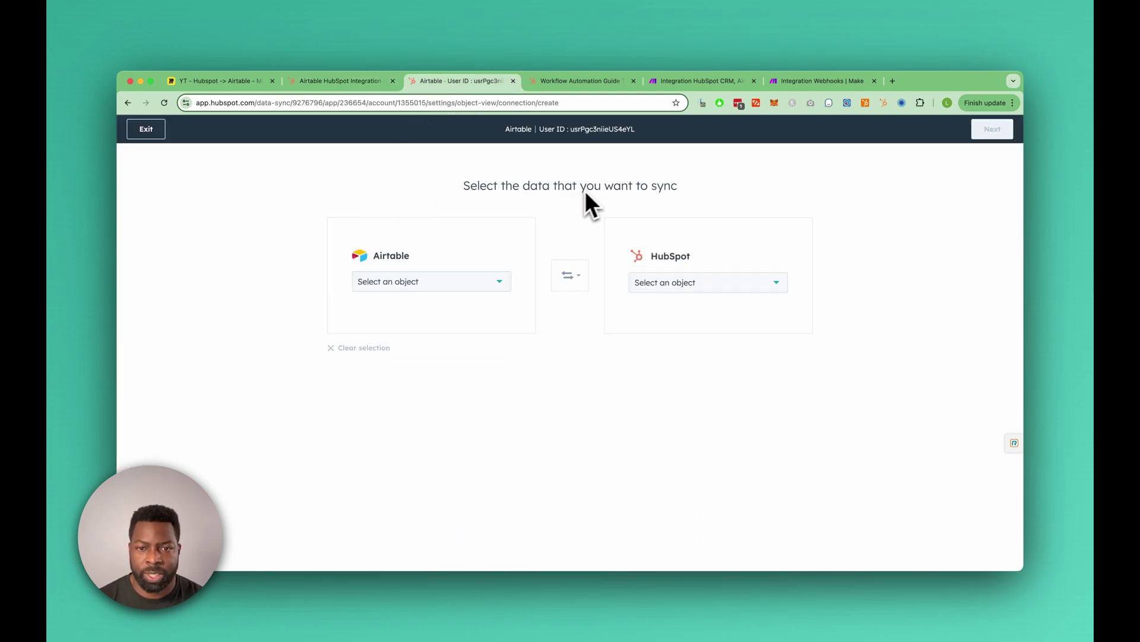
{"action": "left_click", "coordinate": [480, 283]}
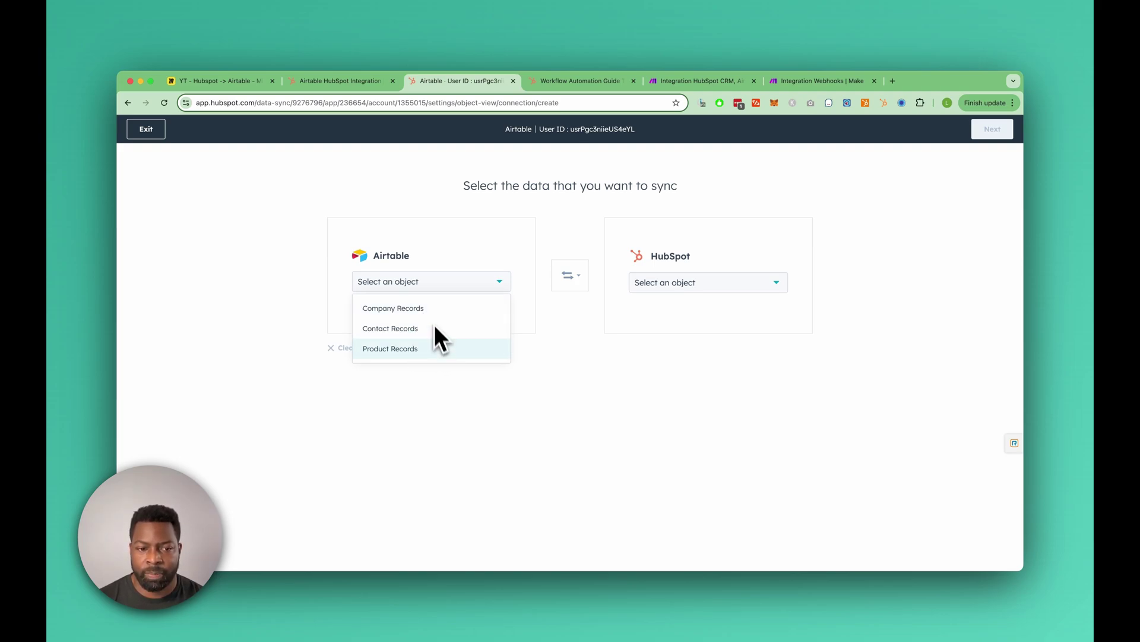
{"action": "left_click", "coordinate": [415, 281]}
Choose Contacts as the HubSpot object to sync
{"action": "left_click", "coordinate": [712, 284]}
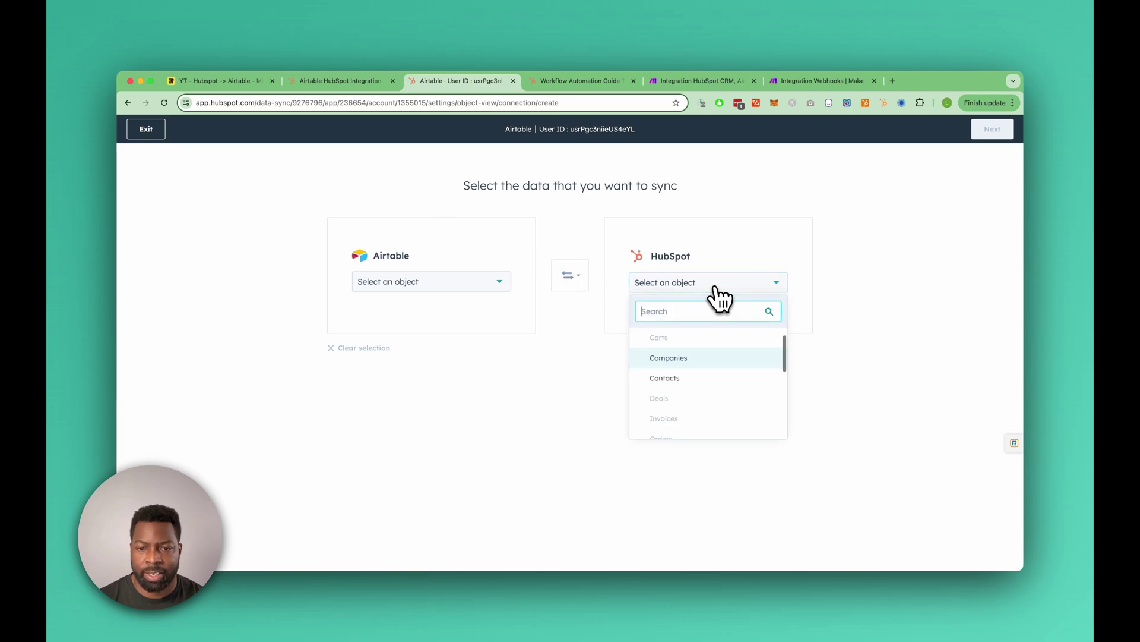
{"action": "scroll", "coordinate": [697, 365], "scroll_direction": "down", "scroll_amount": 5}
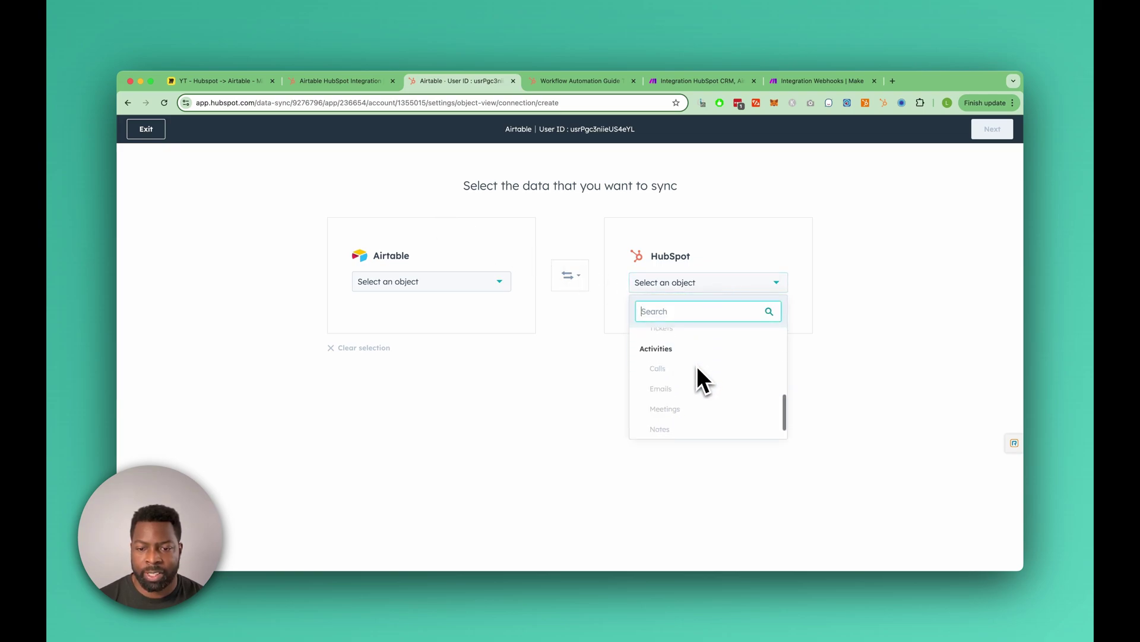
{"action": "scroll", "coordinate": [697, 365], "scroll_direction": "up", "scroll_amount": 2}
{"action": "scroll", "coordinate": [698, 367], "scroll_direction": "up", "scroll_amount": 5}
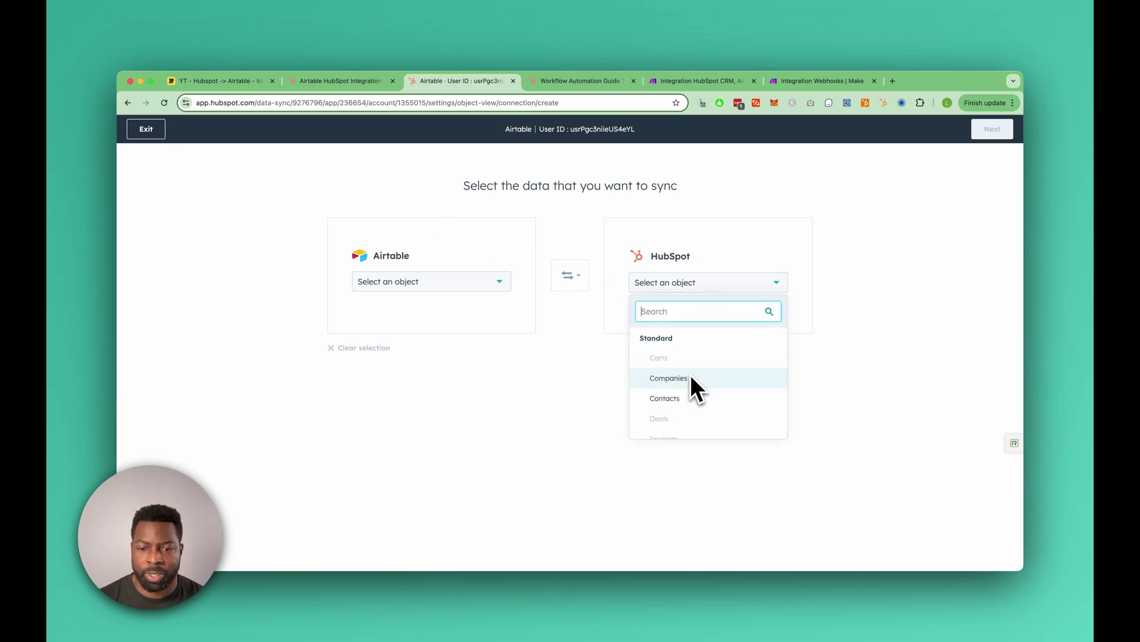
{"action": "scroll", "coordinate": [689, 374], "scroll_direction": "down", "scroll_amount": 1}
{"action": "scroll", "coordinate": [692, 356], "scroll_direction": "down", "scroll_amount": 5}
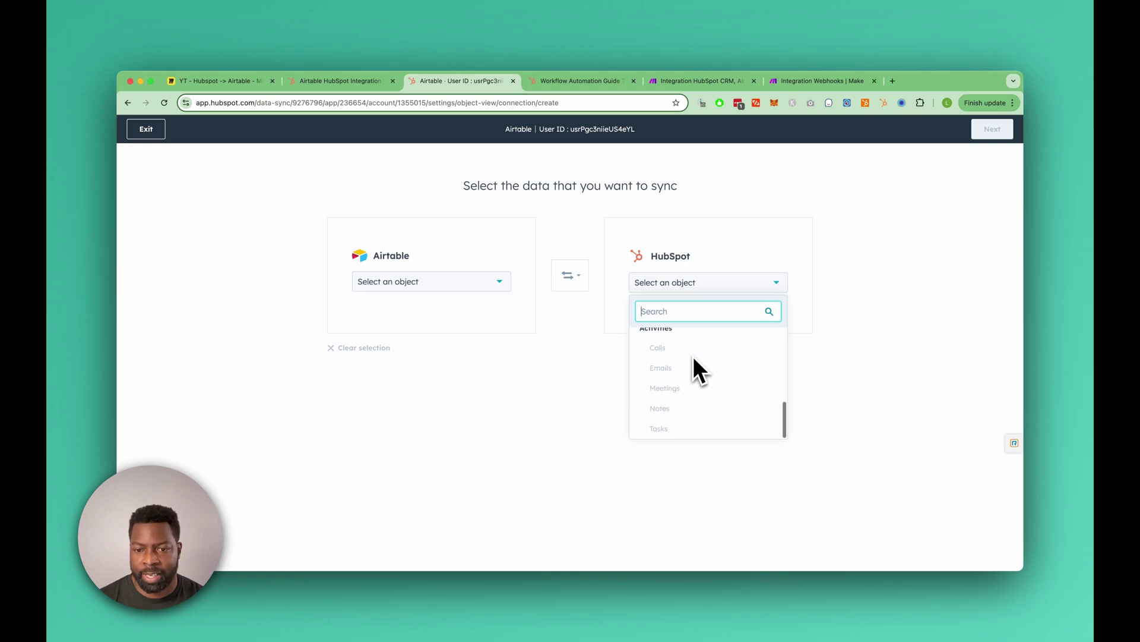
{"action": "scroll", "coordinate": [694, 360], "scroll_direction": "up", "scroll_amount": 5}
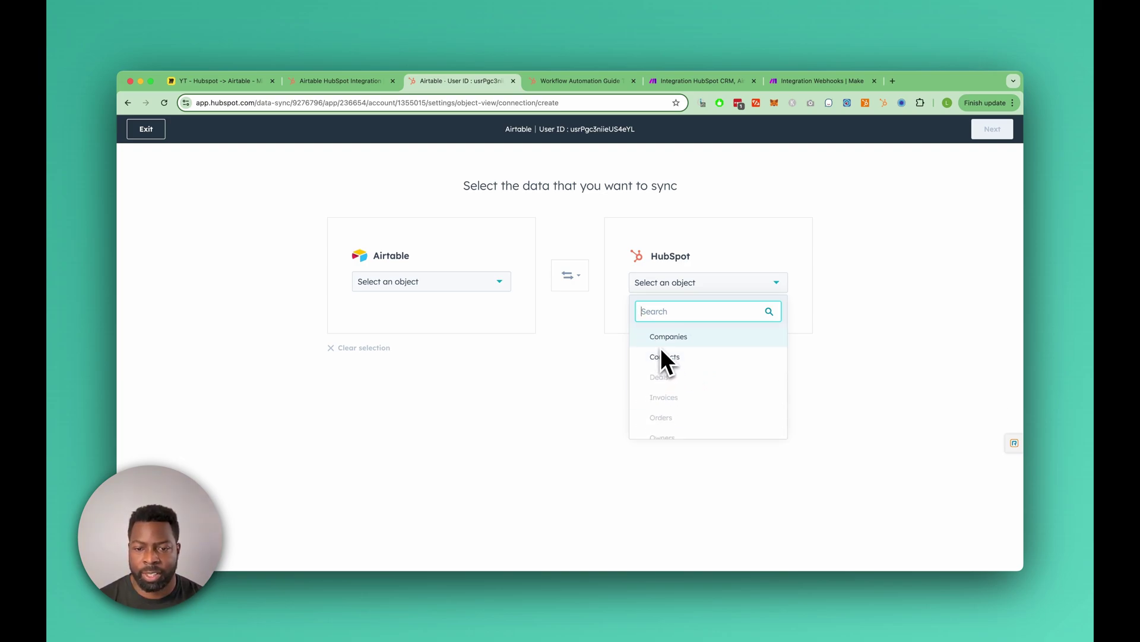
{"action": "left_click", "coordinate": [683, 359]}
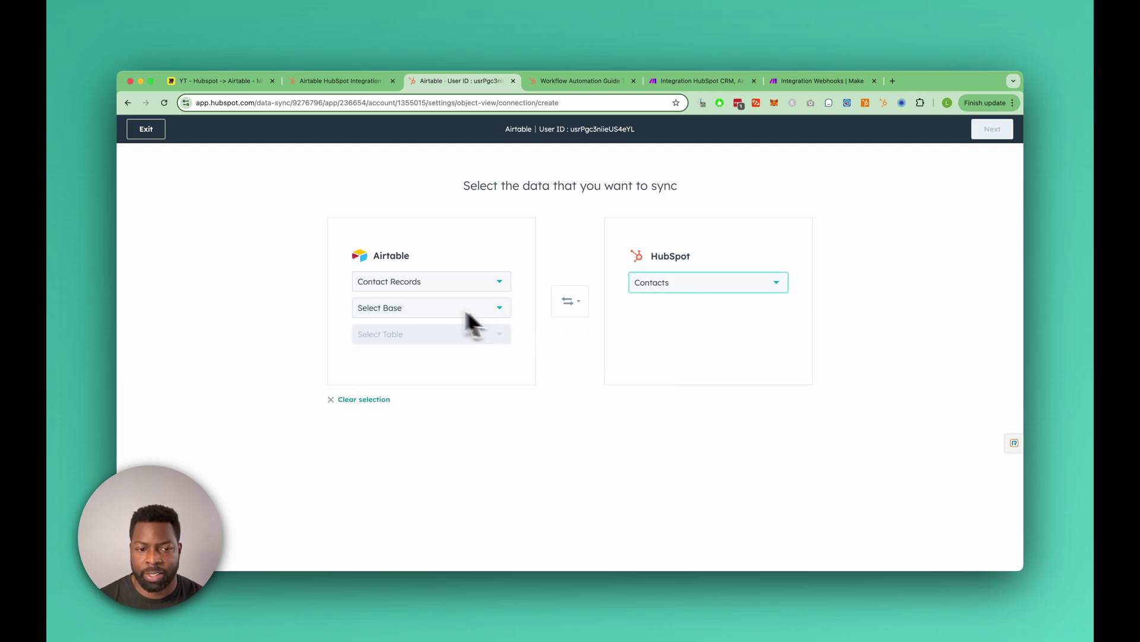
Check the Airtable base list, then bring up the sync direction choices
{"action": "left_click", "coordinate": [484, 311]}
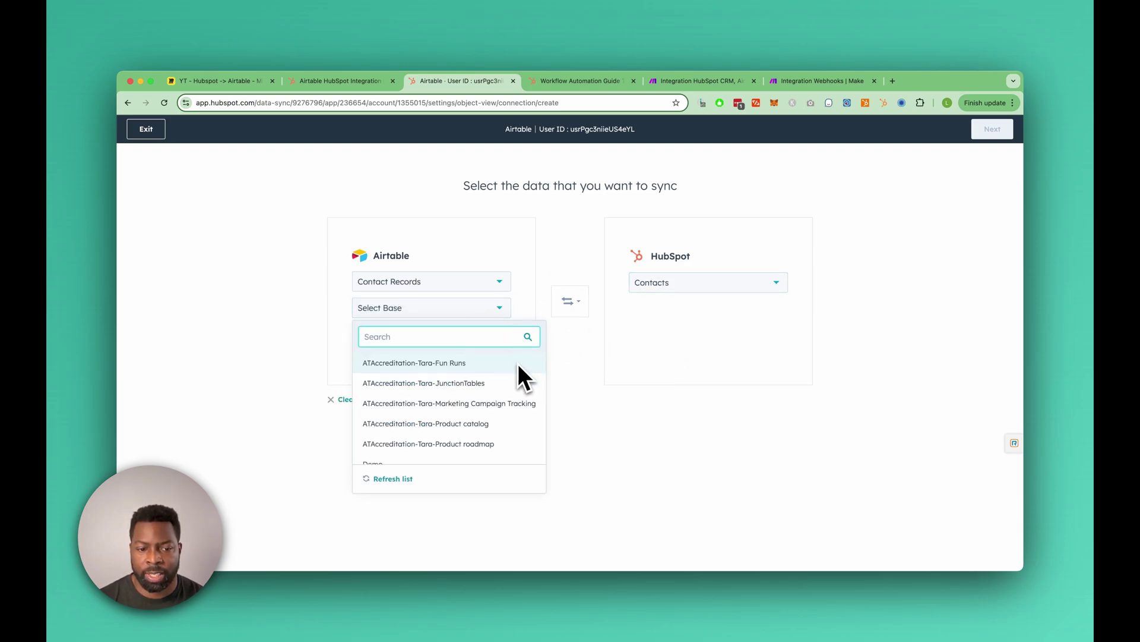
{"action": "left_click", "coordinate": [440, 239]}
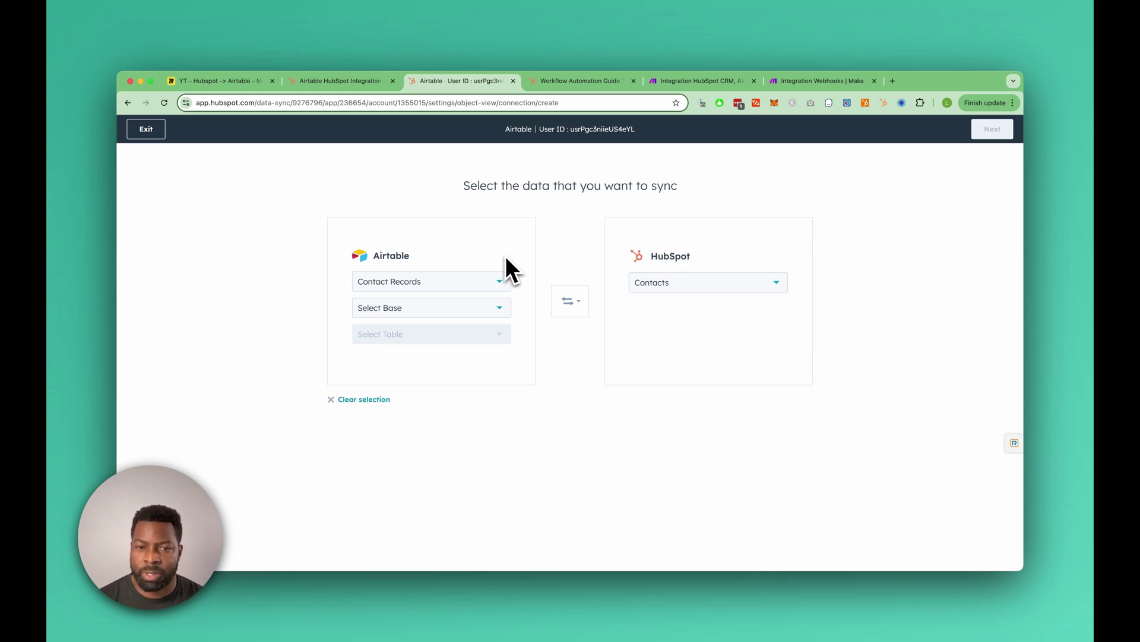
{"action": "left_click", "coordinate": [570, 304]}
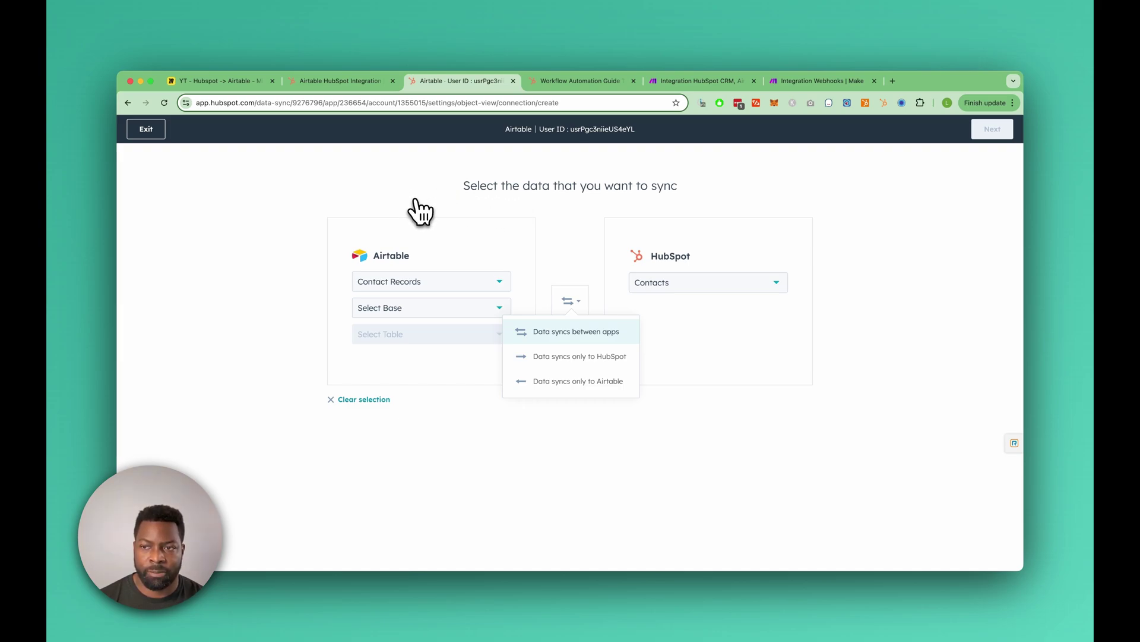
Review the Airtable Data Sync Features and Pricing, then go back to the airtable search results
{"action": "left_click", "coordinate": [351, 82]}
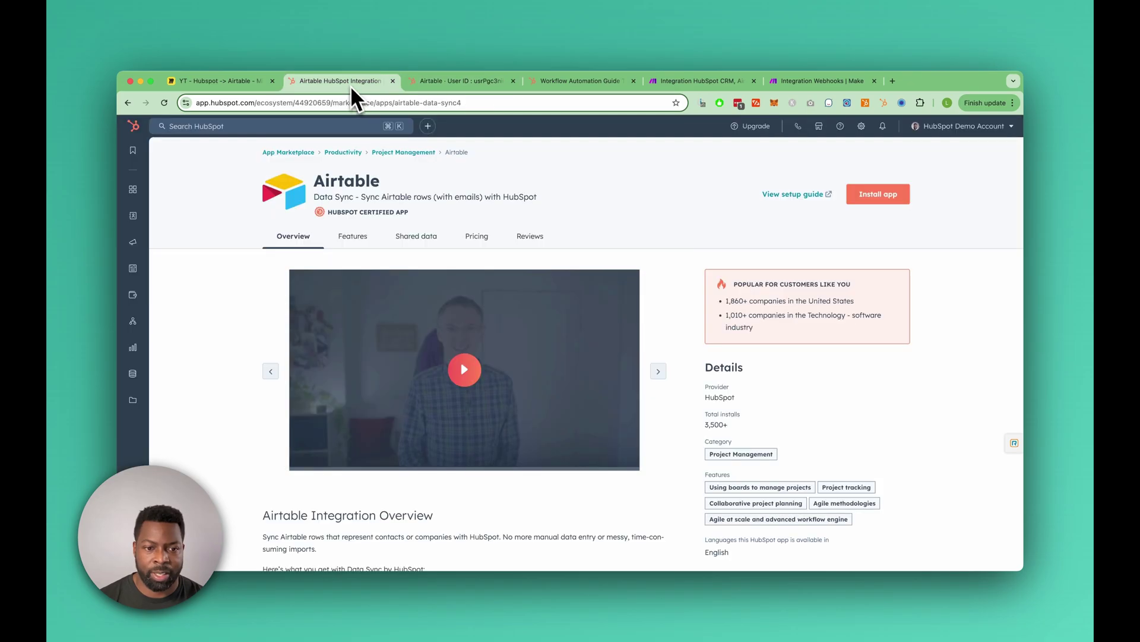
{"action": "scroll", "coordinate": [365, 306], "scroll_direction": "down", "scroll_amount": 5}
{"action": "scroll", "coordinate": [372, 309], "scroll_direction": "down", "scroll_amount": 2}
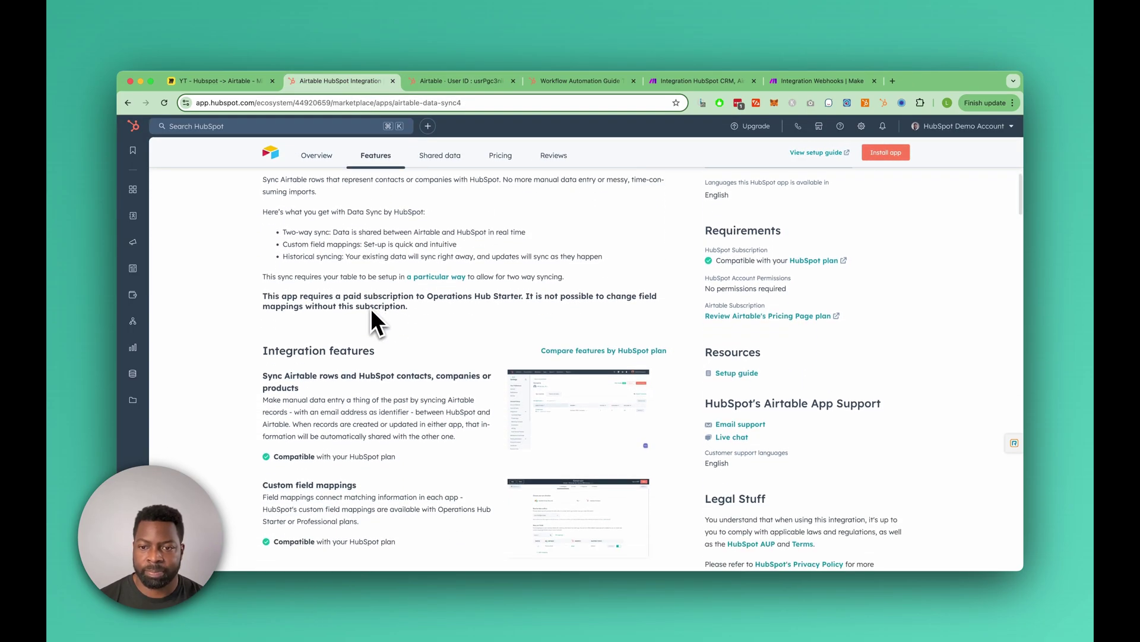
{"action": "scroll", "coordinate": [750, 265], "scroll_direction": "down", "scroll_amount": 10}
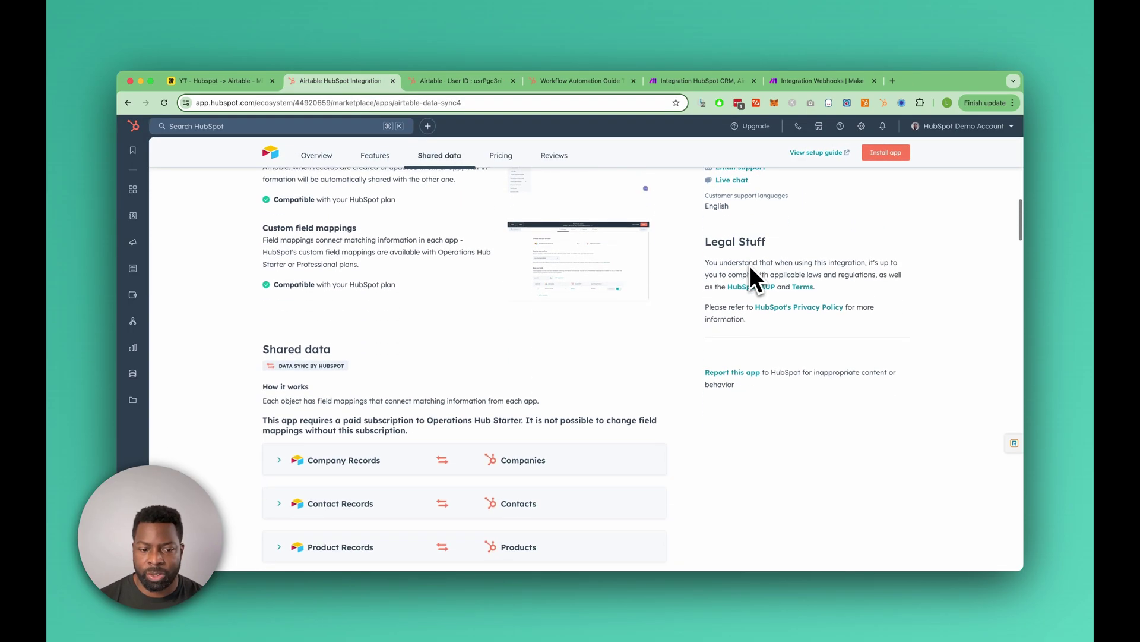
{"action": "scroll", "coordinate": [750, 265], "scroll_direction": "down", "scroll_amount": 5}
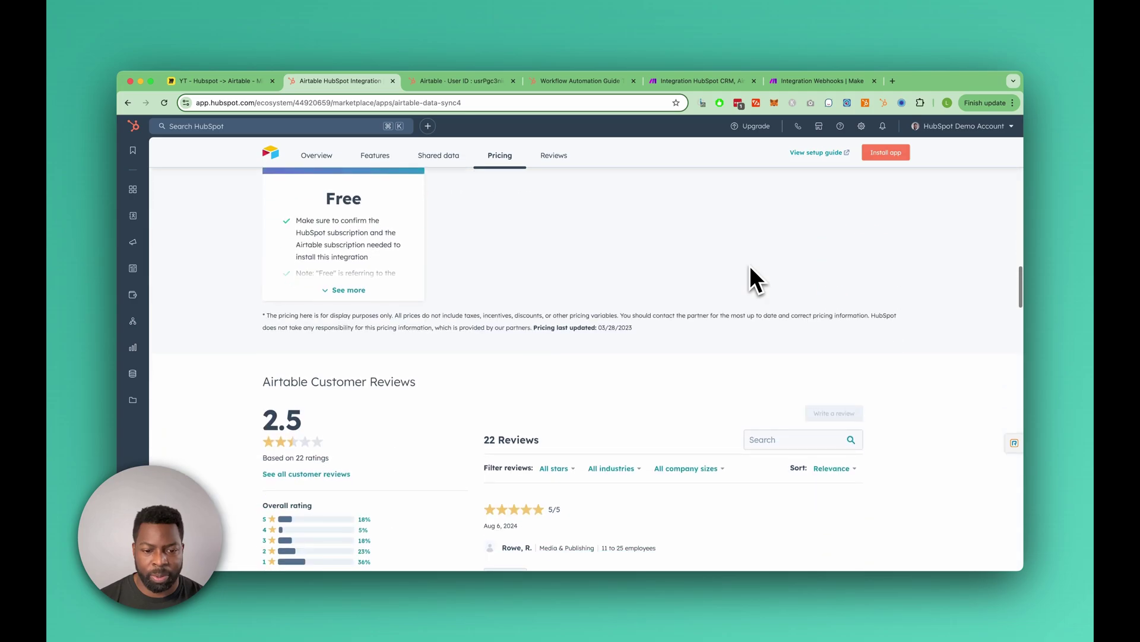
{"action": "scroll", "coordinate": [750, 265], "scroll_direction": "up", "scroll_amount": 6}
{"action": "scroll", "coordinate": [332, 303], "scroll_direction": "down", "scroll_amount": 4}
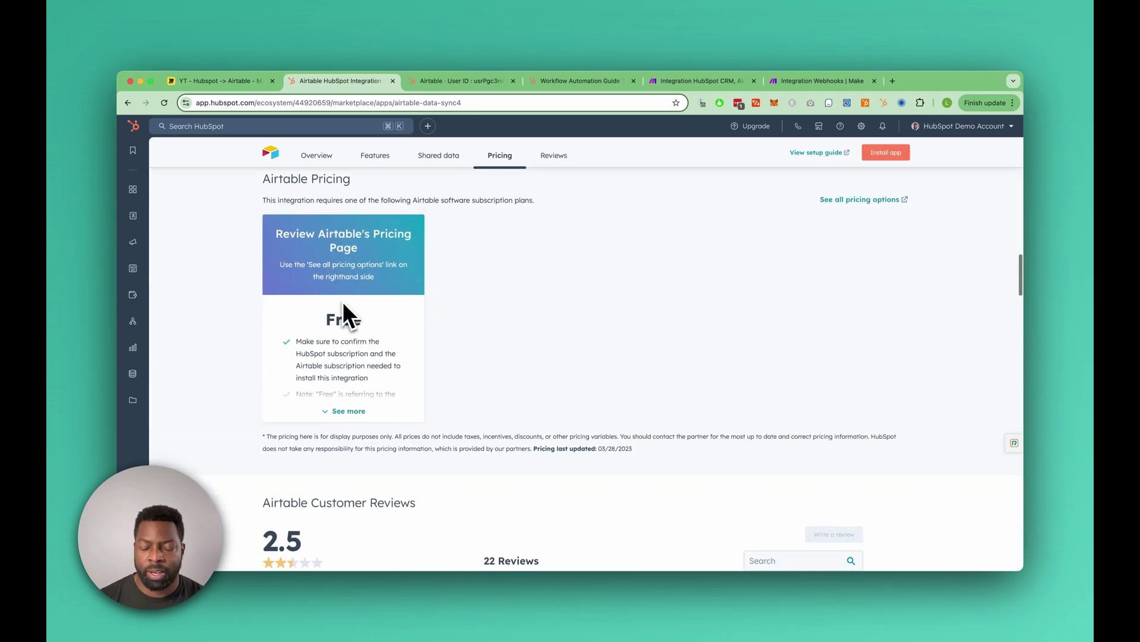
{"action": "scroll", "coordinate": [440, 374], "scroll_direction": "up", "scroll_amount": 5}
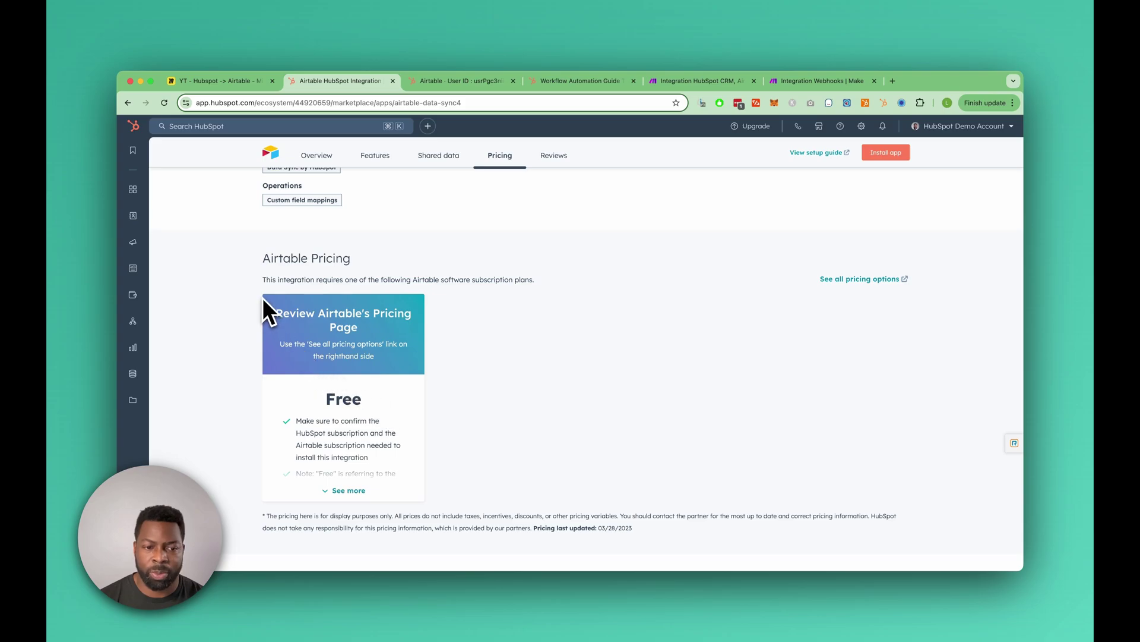
{"action": "scroll", "coordinate": [309, 413], "scroll_direction": "up", "scroll_amount": 15}
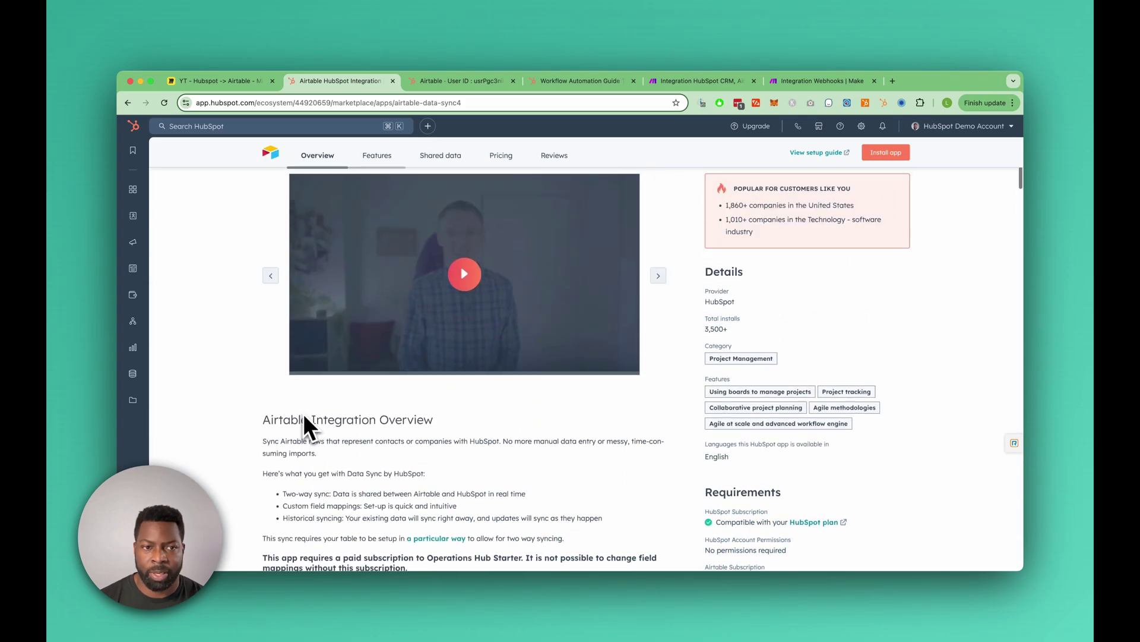
{"action": "scroll", "coordinate": [303, 412], "scroll_direction": "up", "scroll_amount": 3}
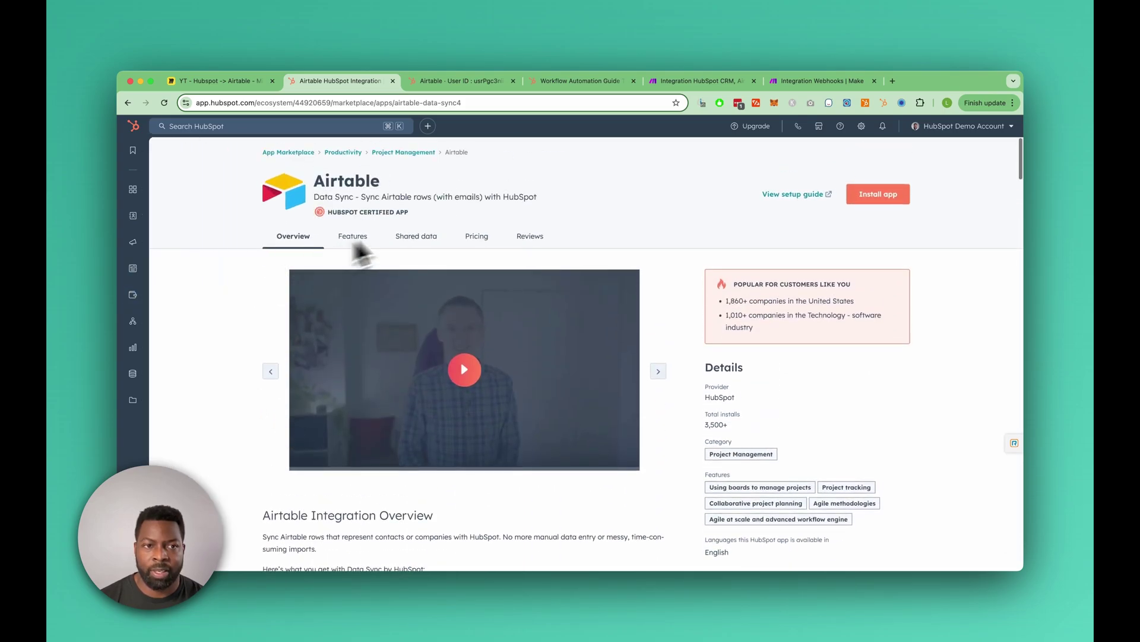
{"action": "left_click", "coordinate": [132, 106]}
{"action": "scroll", "coordinate": [518, 304], "scroll_direction": "down", "scroll_amount": 5}
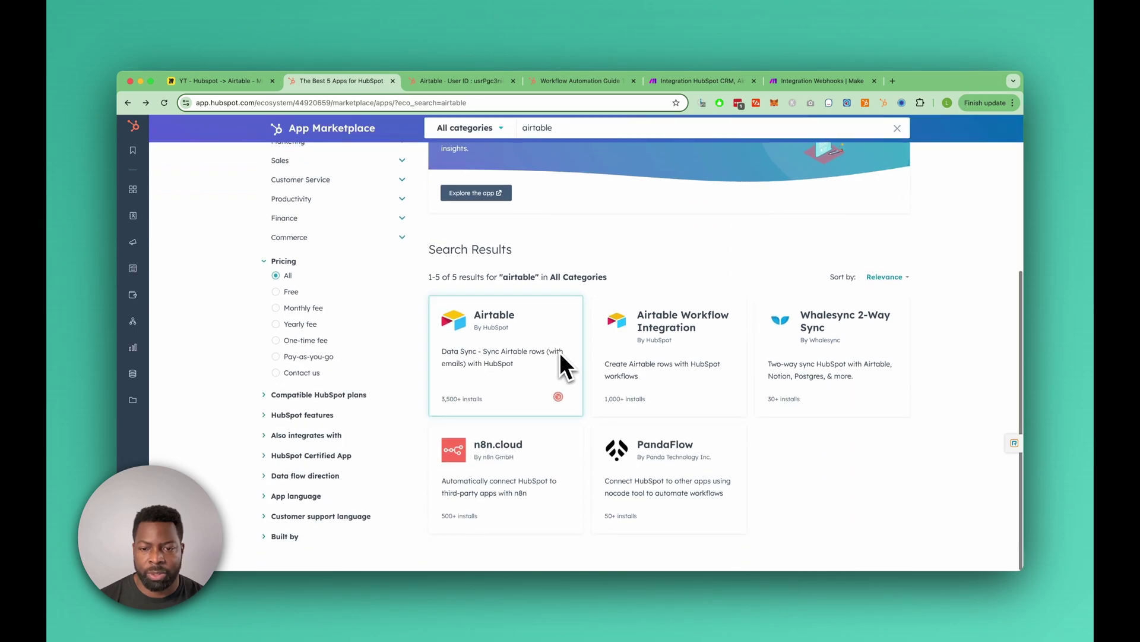
Open the Airtable Workflow Integration listing and scroll down to its pricing
{"action": "left_click", "coordinate": [677, 333]}
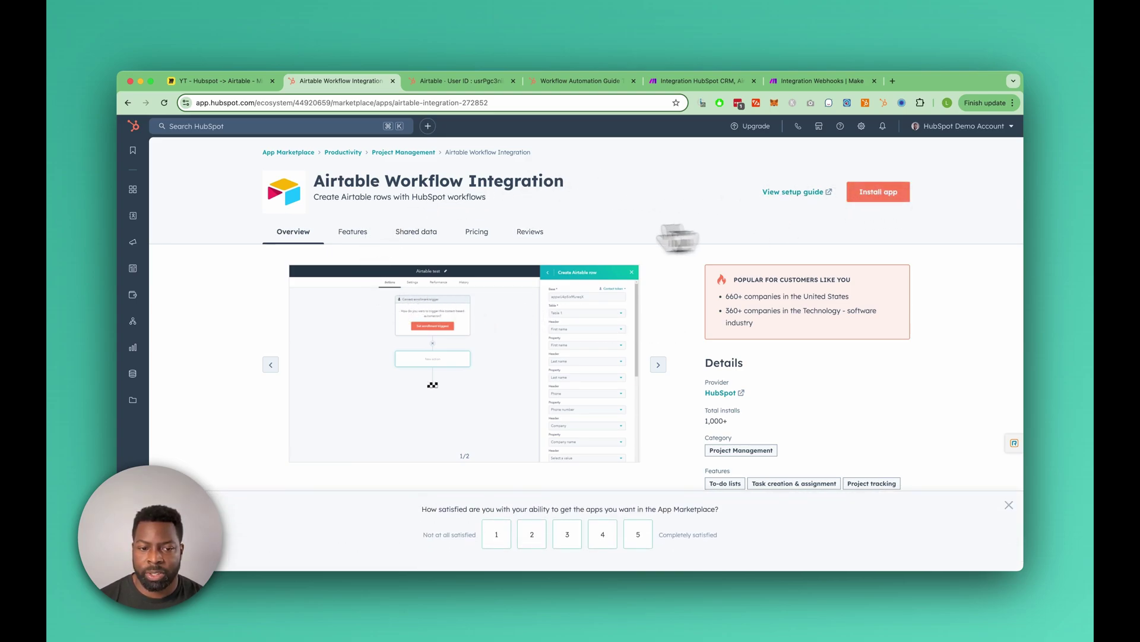
{"action": "scroll", "coordinate": [425, 204], "scroll_direction": "down", "scroll_amount": 5}
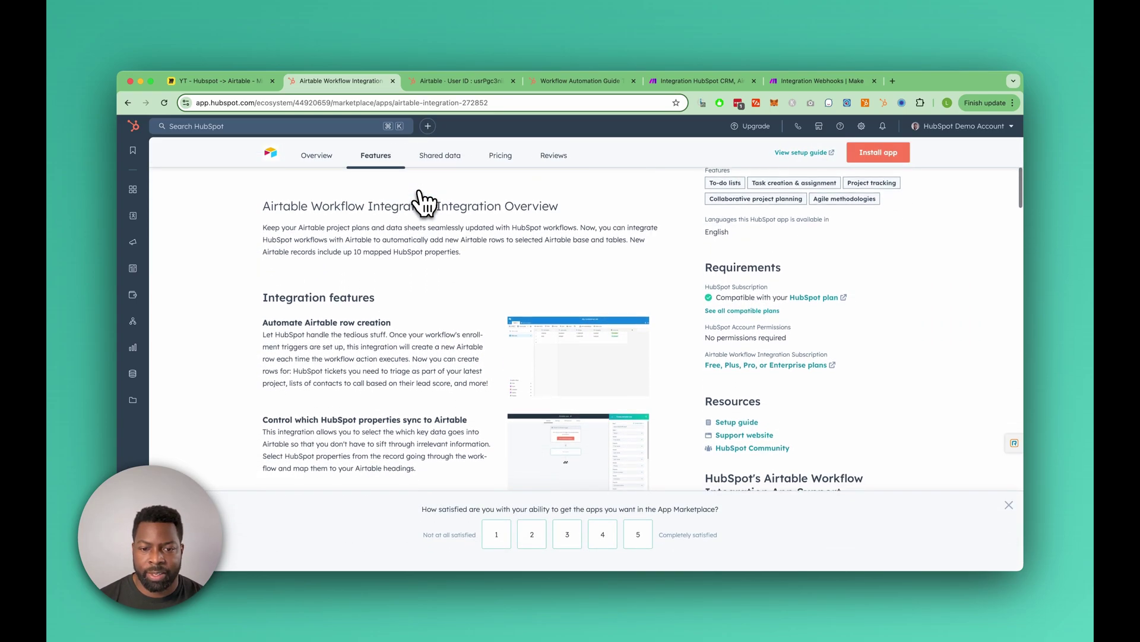
{"action": "scroll", "coordinate": [425, 204], "scroll_direction": "down", "scroll_amount": 10}
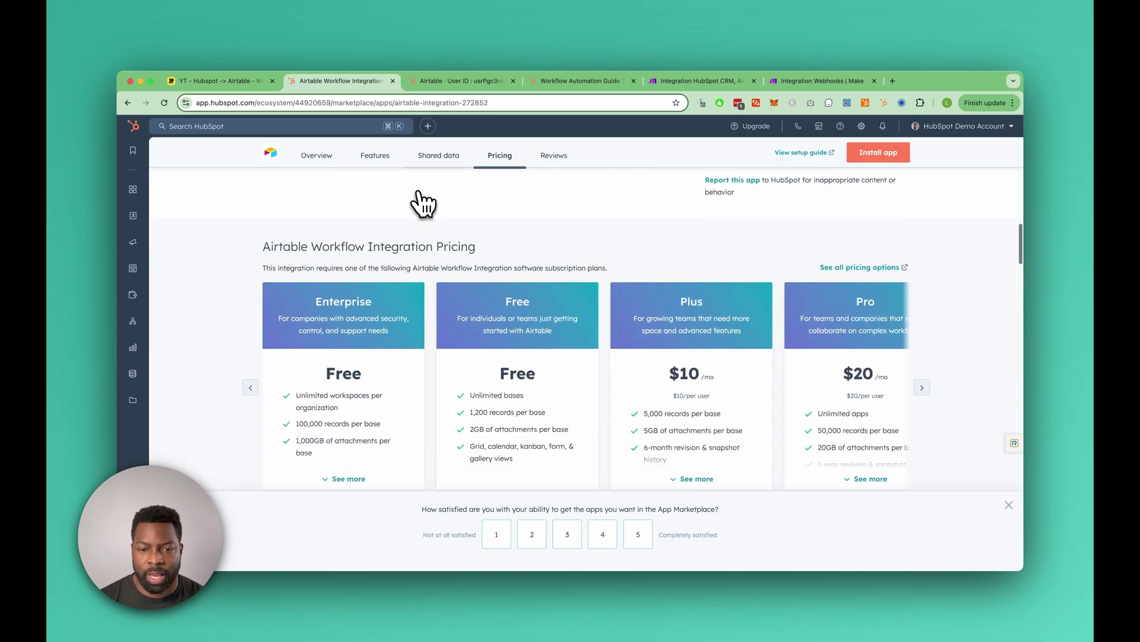
{"action": "scroll", "coordinate": [423, 203], "scroll_direction": "down", "scroll_amount": 3}
{"action": "scroll", "coordinate": [420, 198], "scroll_direction": "up", "scroll_amount": 3}
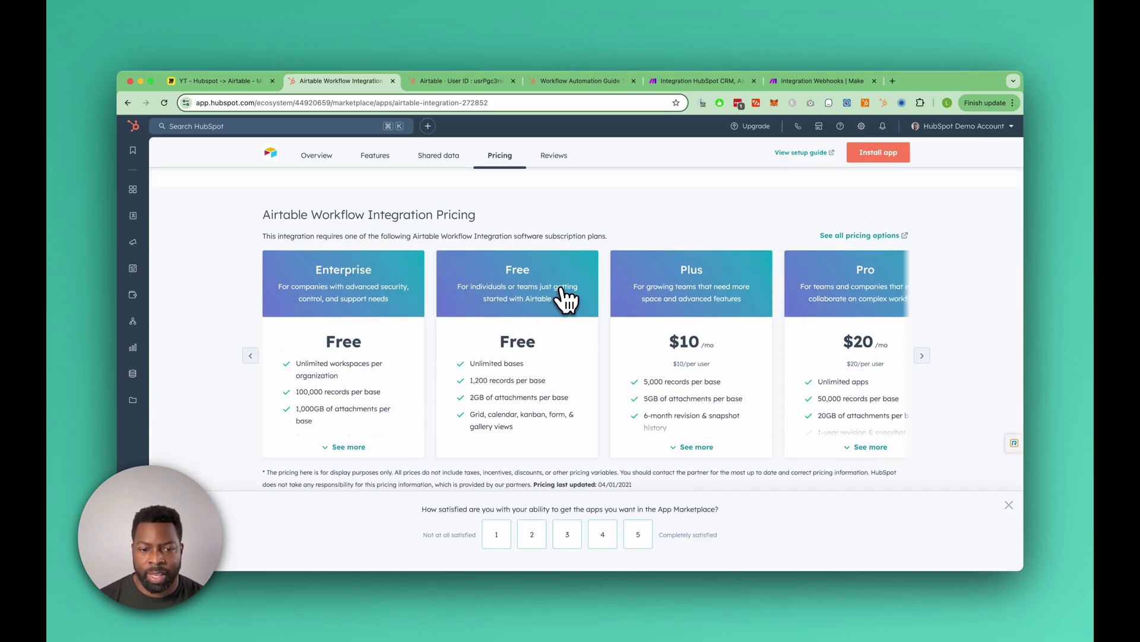
Expand the Enterprise plan's features, compare the Free, Plus and Pro plans, and return to Features
{"action": "left_click", "coordinate": [346, 448]}
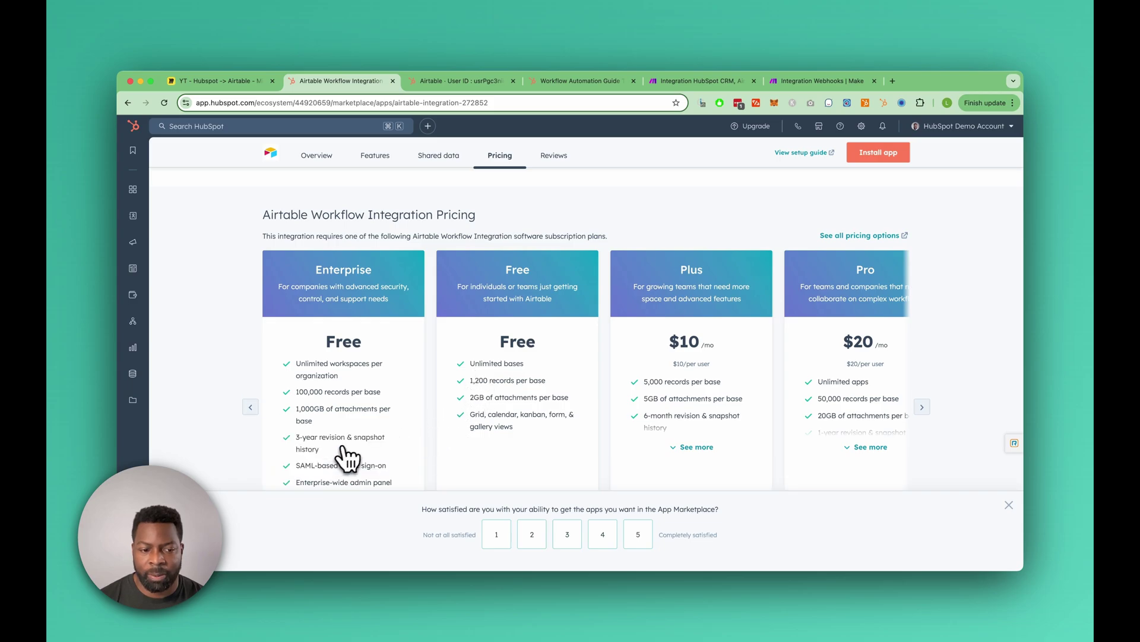
{"action": "scroll", "coordinate": [363, 387], "scroll_direction": "down", "scroll_amount": 2}
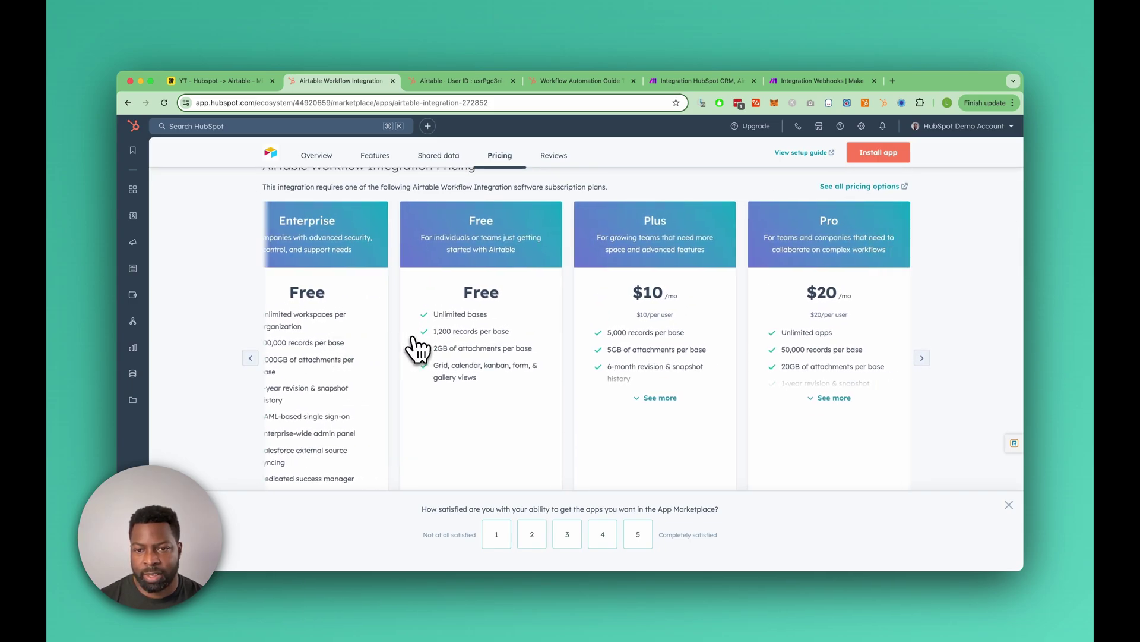
{"action": "scroll", "coordinate": [276, 339], "scroll_direction": "down", "scroll_amount": 1}
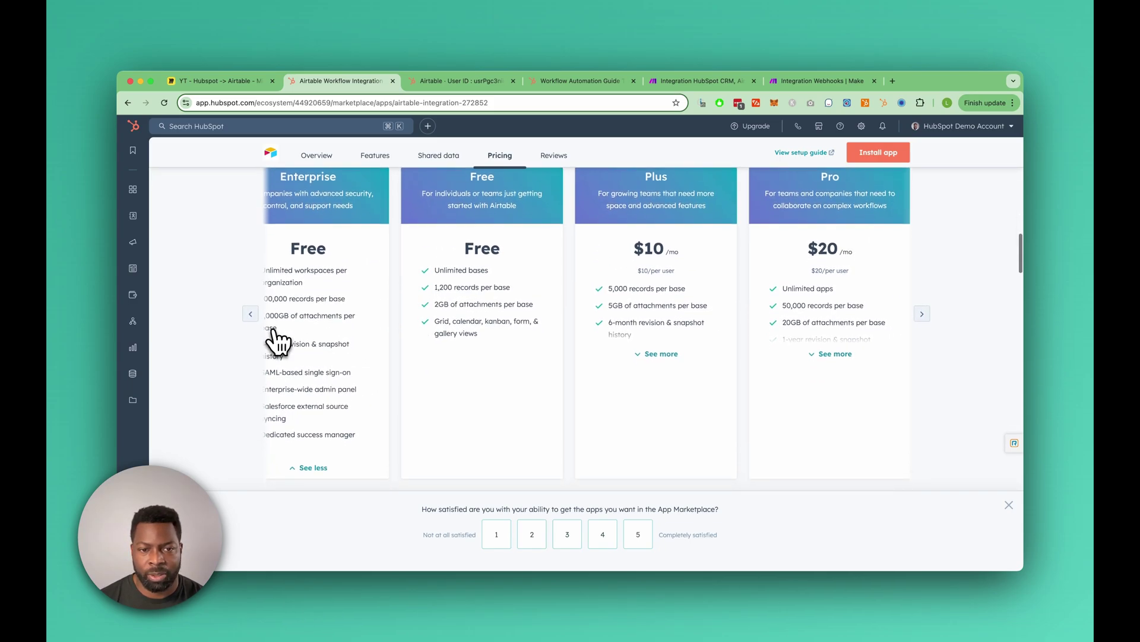
{"action": "scroll", "coordinate": [276, 340], "scroll_direction": "up", "scroll_amount": 1}
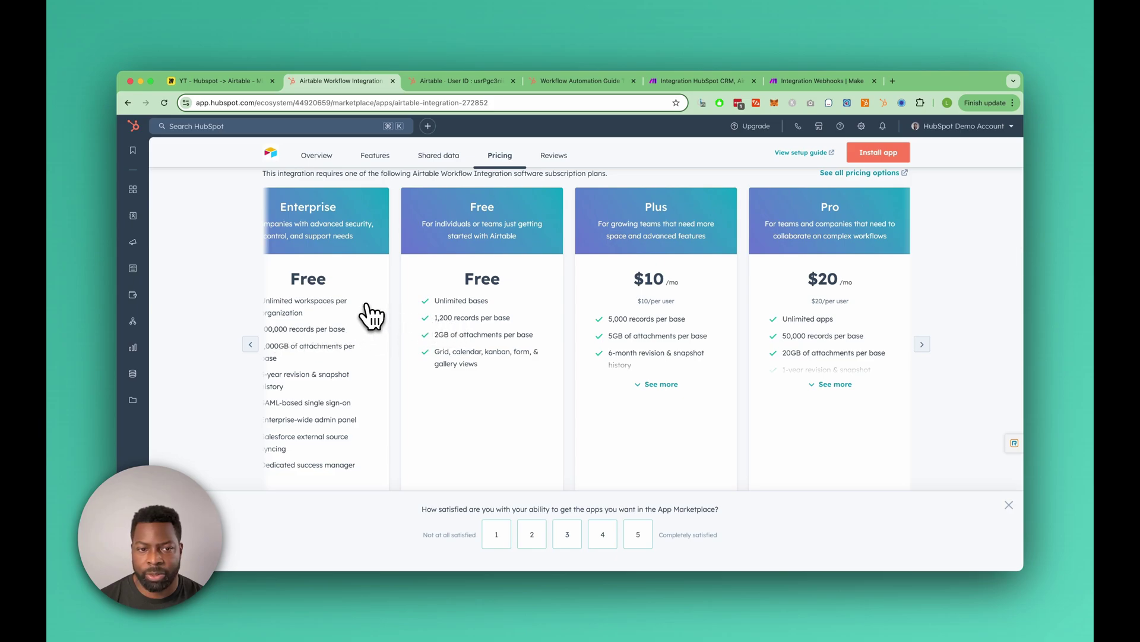
{"action": "scroll", "coordinate": [372, 315], "scroll_direction": "up", "scroll_amount": 2}
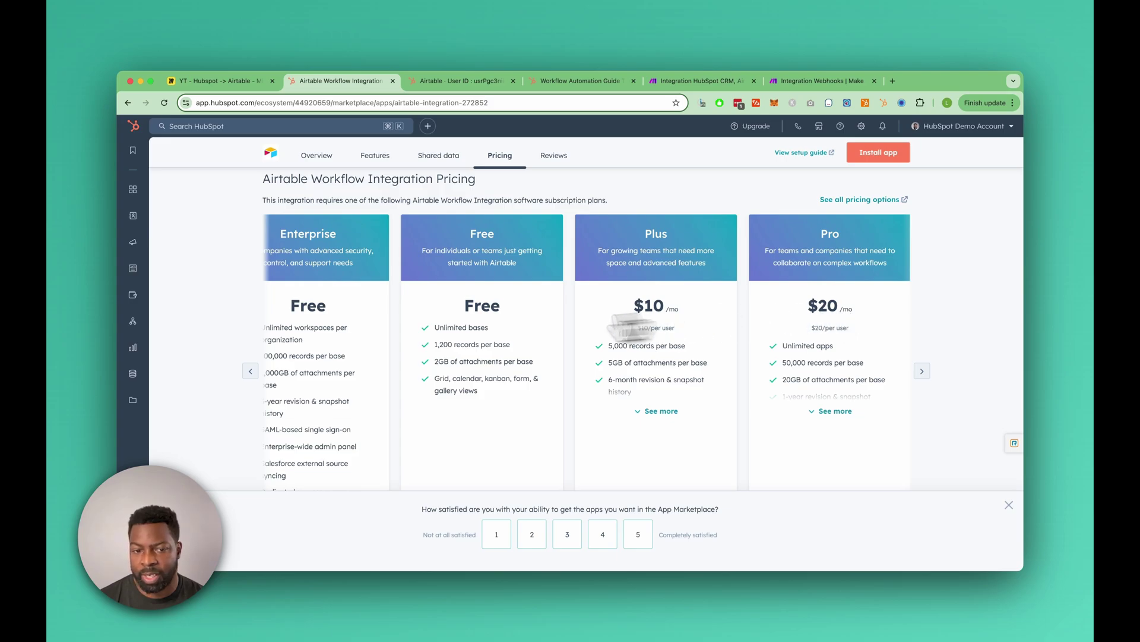
{"action": "scroll", "coordinate": [476, 315], "scroll_direction": "down", "scroll_amount": 2}
{"action": "scroll", "coordinate": [474, 318], "scroll_direction": "up", "scroll_amount": 2}
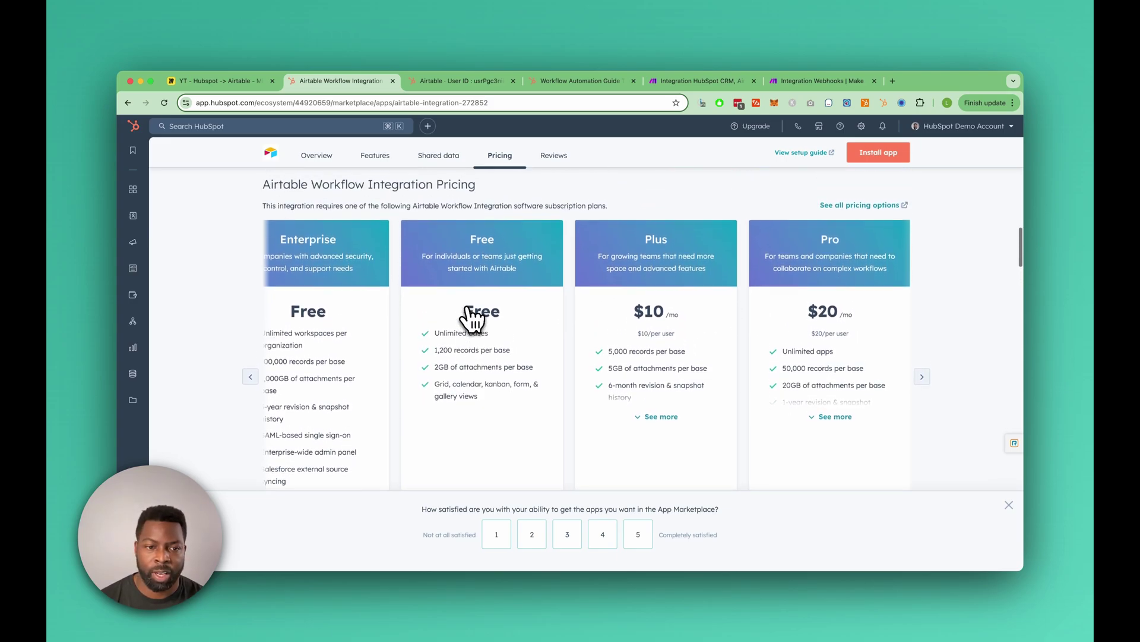
{"action": "scroll", "coordinate": [473, 318], "scroll_direction": "up", "scroll_amount": 7}
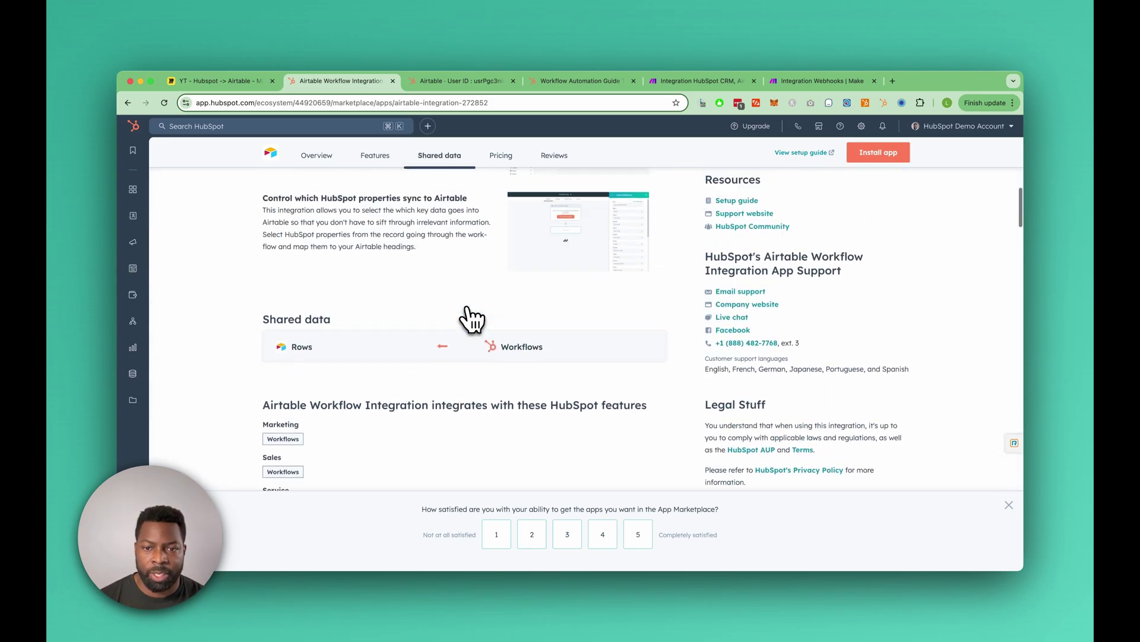
{"action": "scroll", "coordinate": [473, 321], "scroll_direction": "up", "scroll_amount": 3}
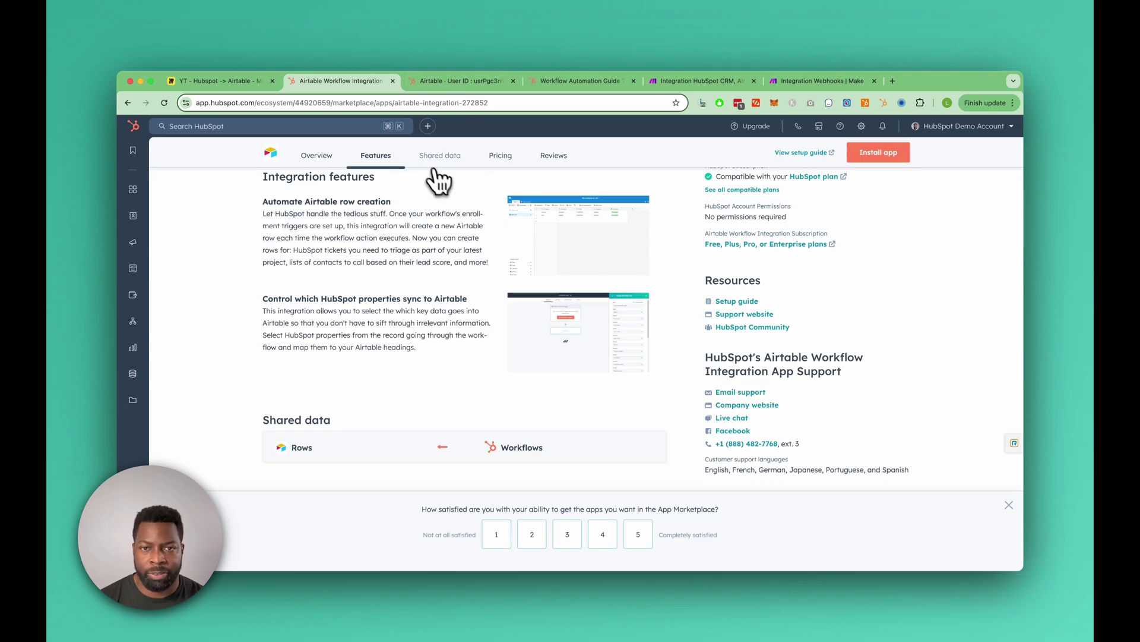
Add an action after the Workflow Automation Guide trigger and open Airtable Workflow Integration's connected-app entry
{"action": "left_click", "coordinate": [580, 83]}
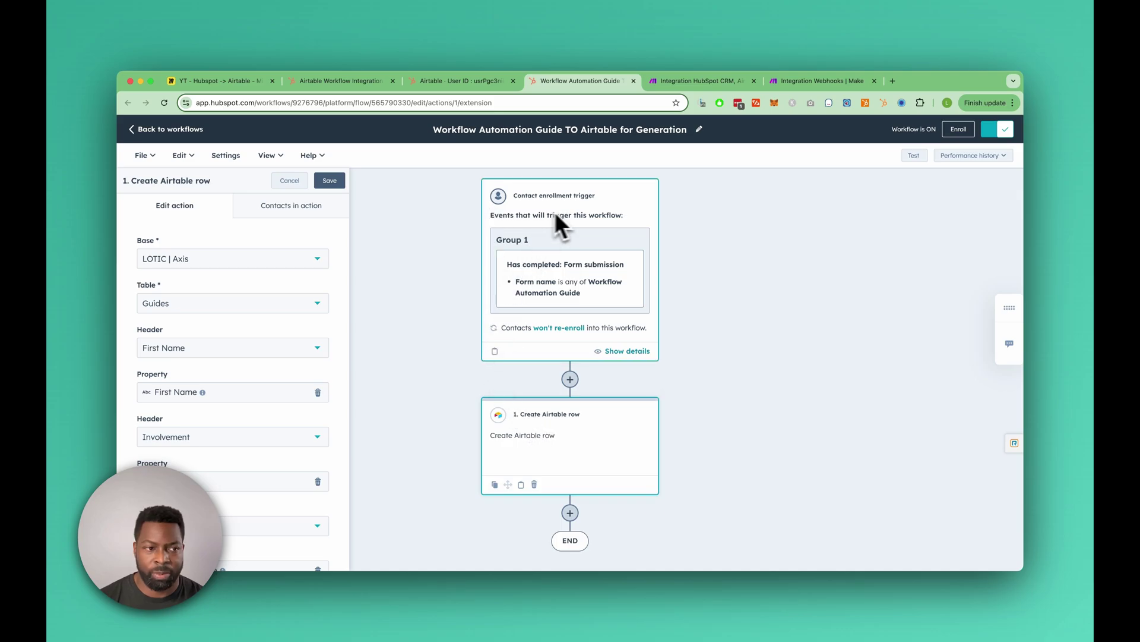
{"action": "left_click", "coordinate": [571, 380]}
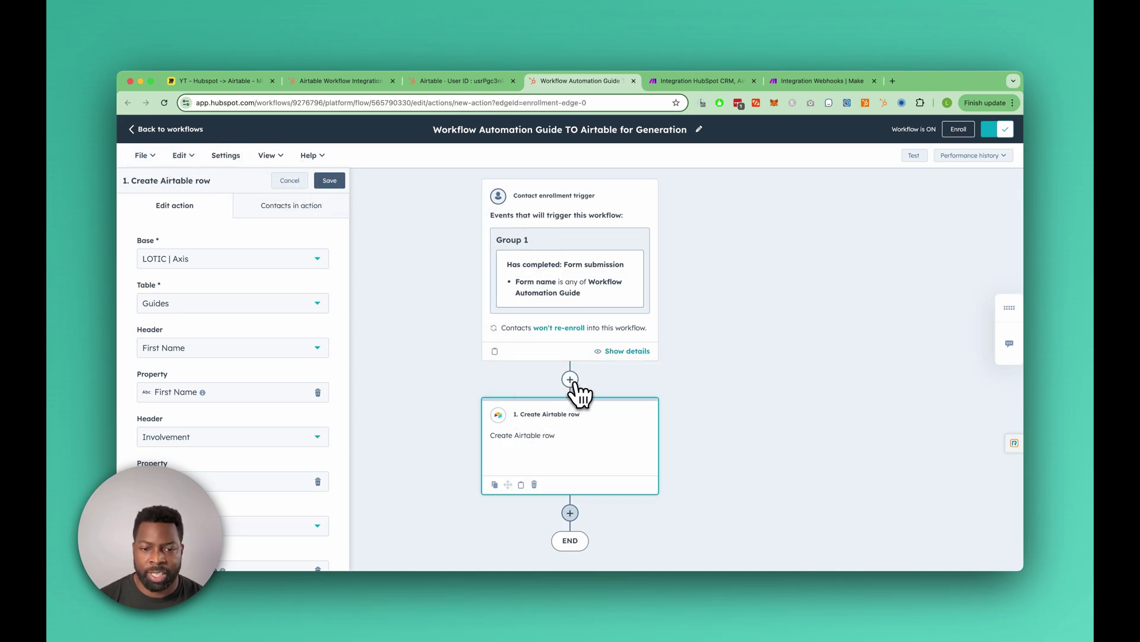
{"action": "scroll", "coordinate": [339, 373], "scroll_direction": "down", "scroll_amount": 3}
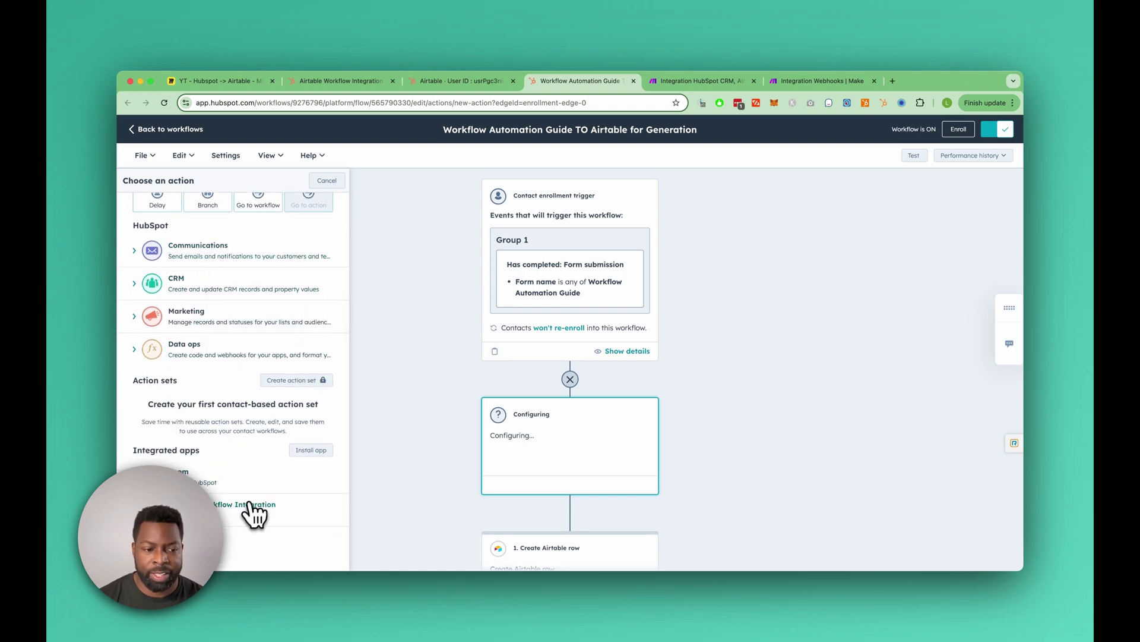
{"action": "scroll", "coordinate": [229, 519], "scroll_direction": "down", "scroll_amount": 1}
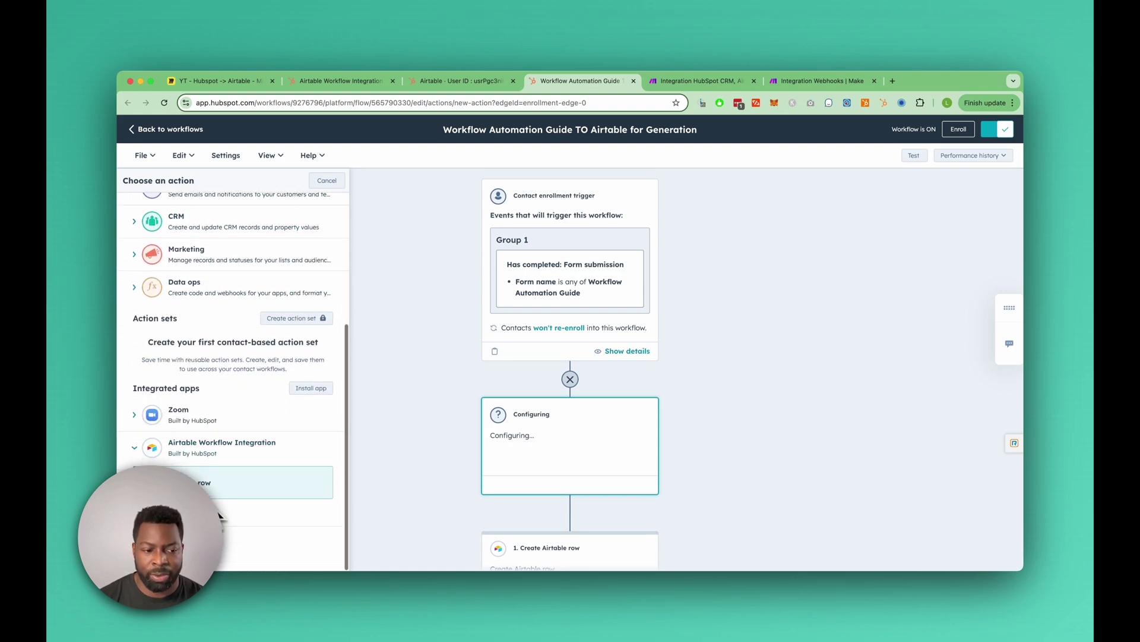
{"action": "left_click", "coordinate": [178, 515]}
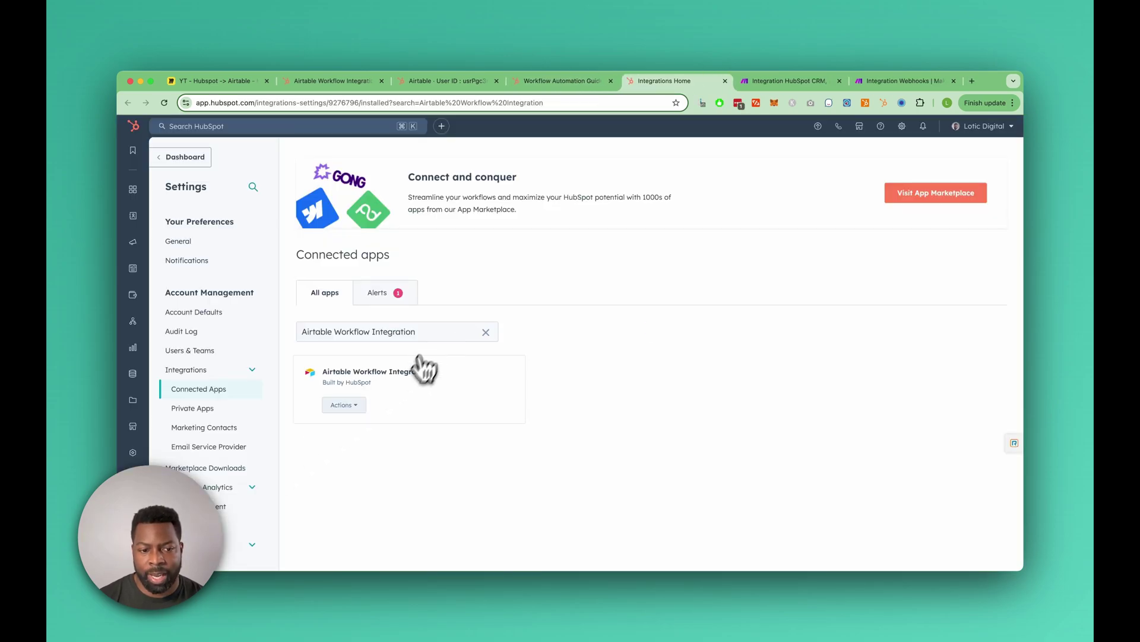
{"action": "left_click", "coordinate": [356, 406]}
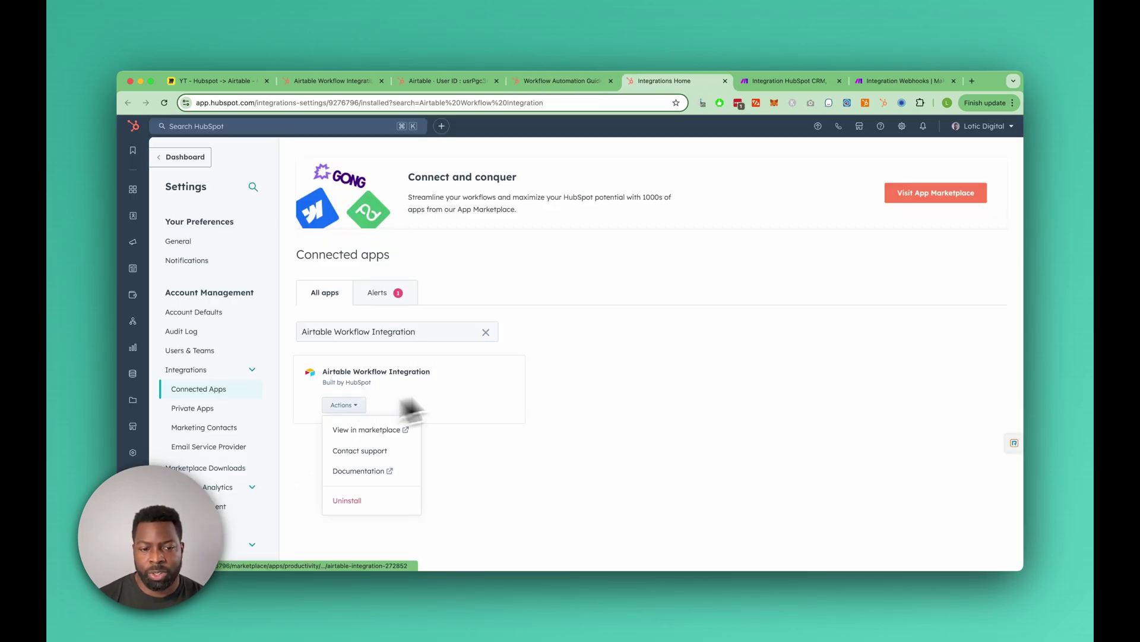
{"action": "left_click", "coordinate": [636, 377]}
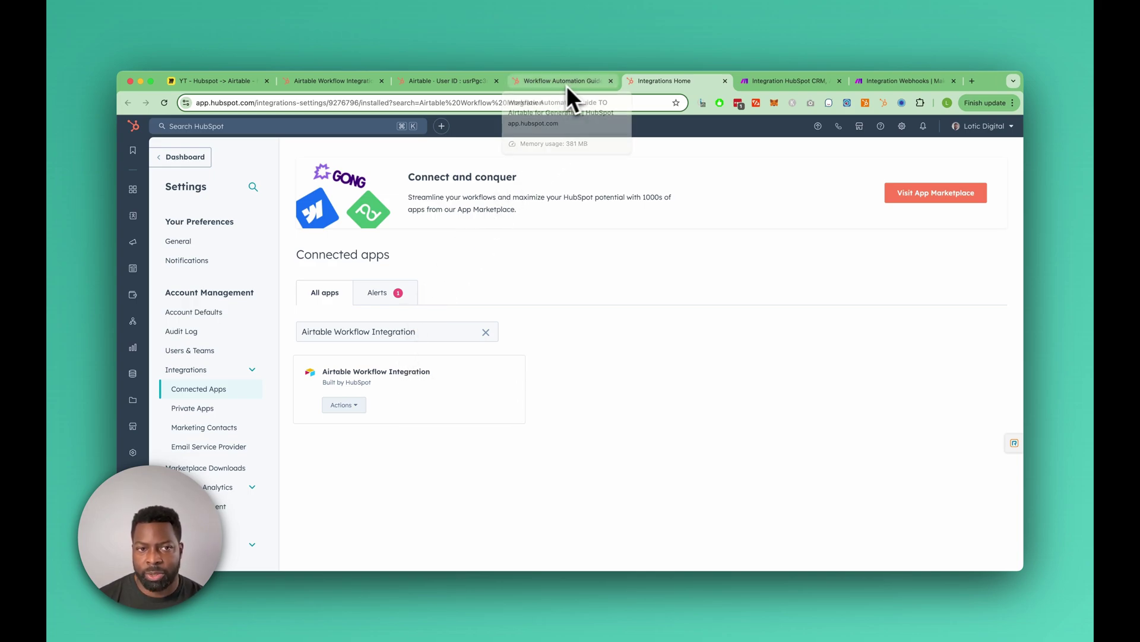
{"action": "left_click", "coordinate": [546, 84]}
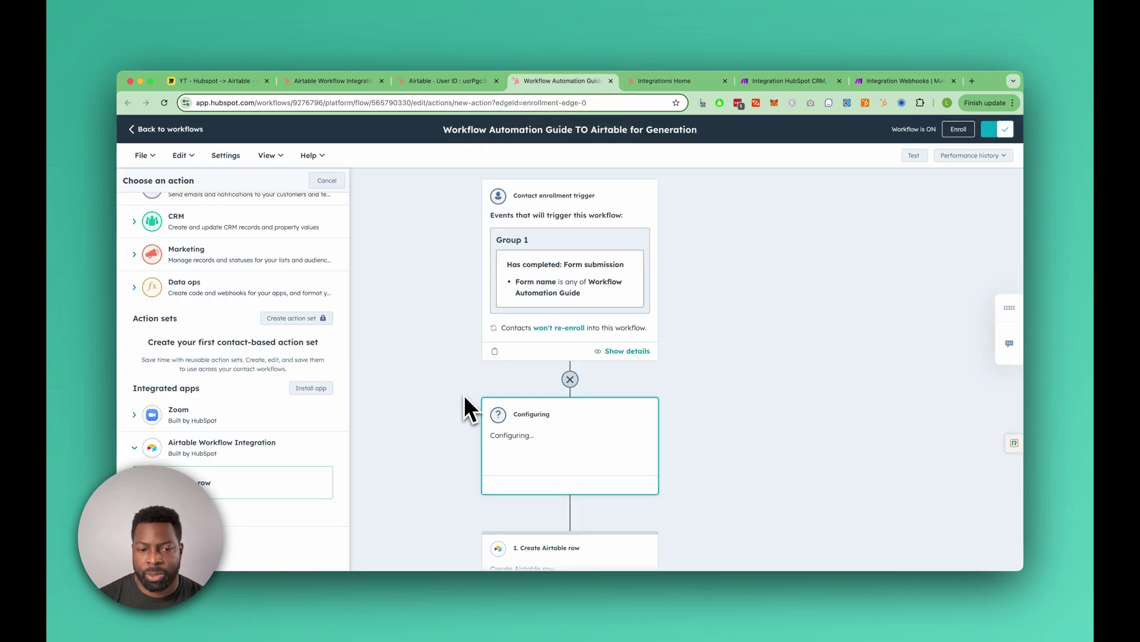
{"action": "scroll", "coordinate": [465, 397], "scroll_direction": "down", "scroll_amount": 1}
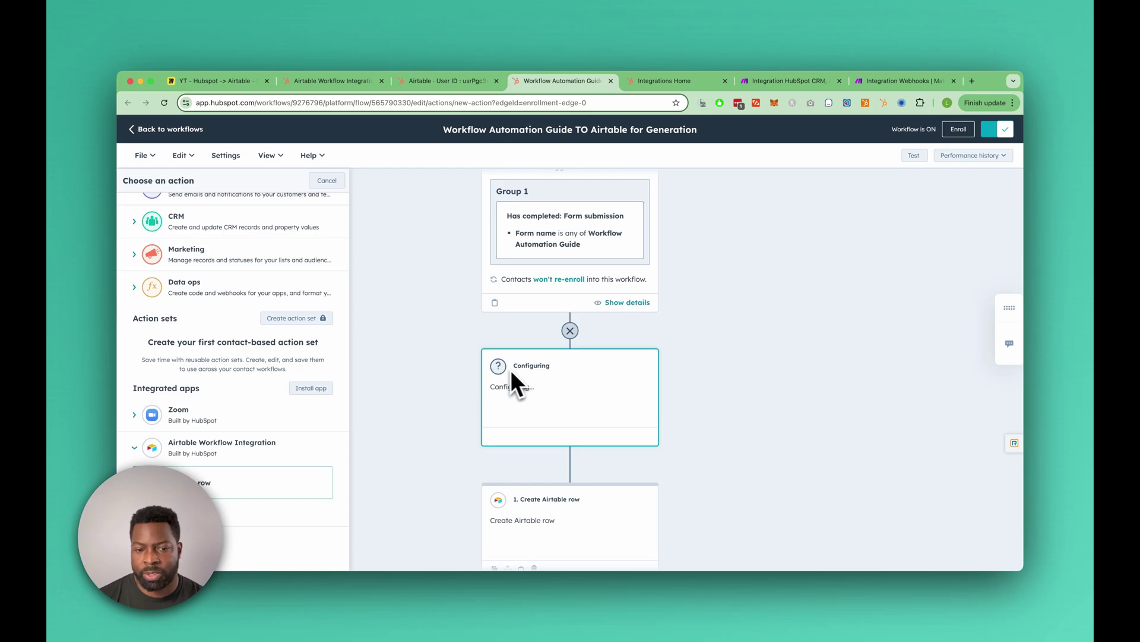
{"action": "scroll", "coordinate": [517, 370], "scroll_direction": "down", "scroll_amount": 4}
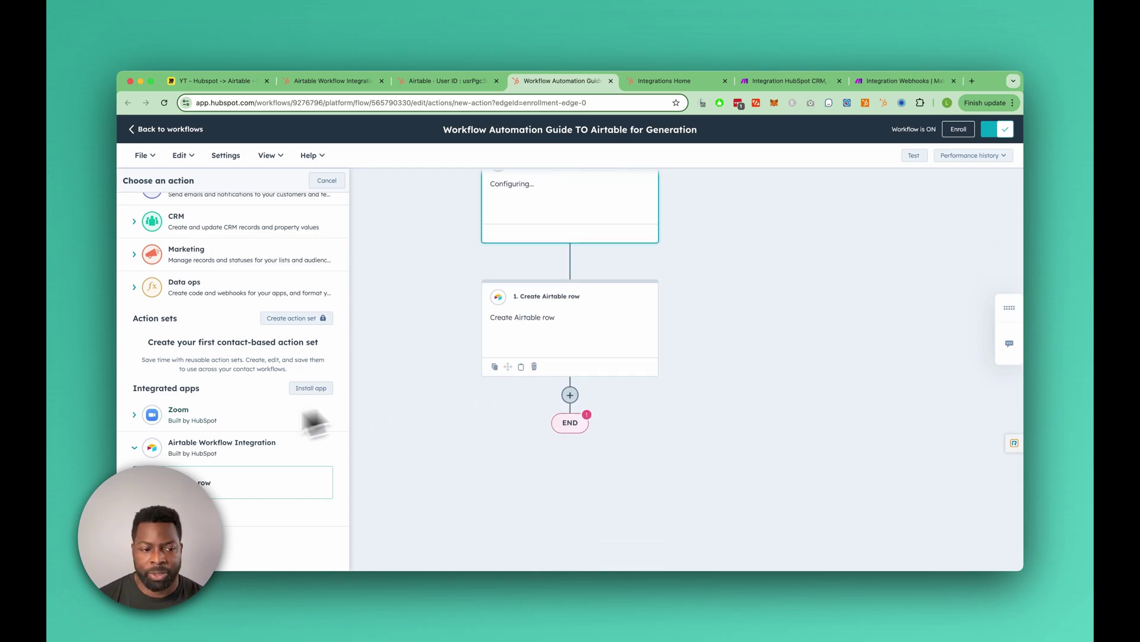
{"action": "scroll", "coordinate": [309, 438], "scroll_direction": "up", "scroll_amount": 5}
{"action": "scroll", "coordinate": [441, 397], "scroll_direction": "up", "scroll_amount": 4}
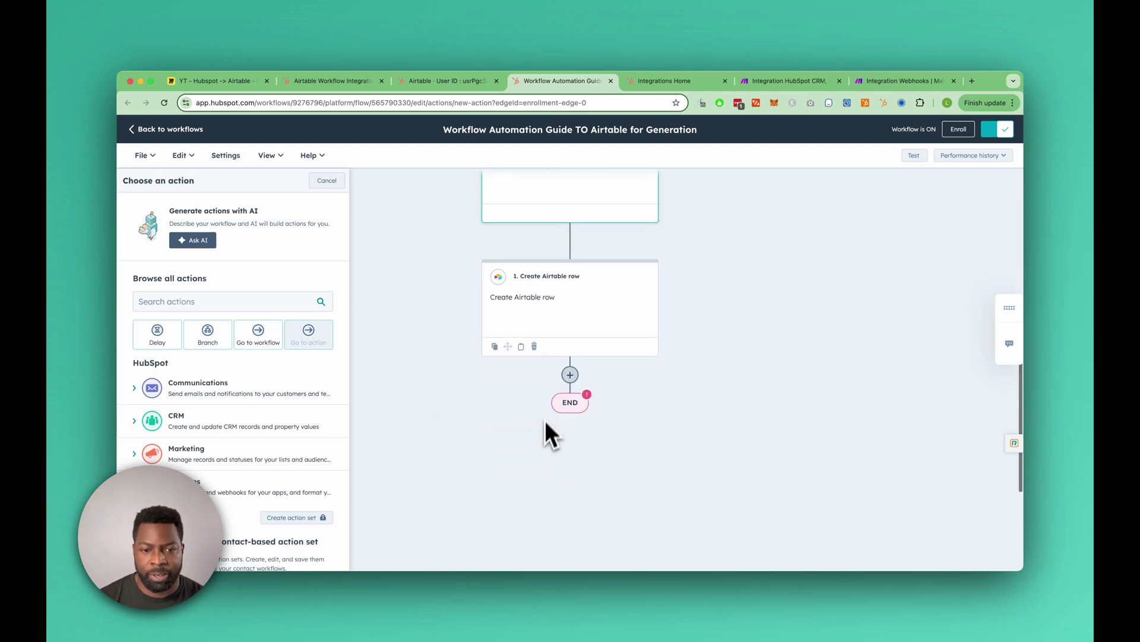
Inspect the Create Airtable row action's Guides column mappings, e.g. First Name, Involvement, Budget
{"action": "left_click", "coordinate": [550, 305]}
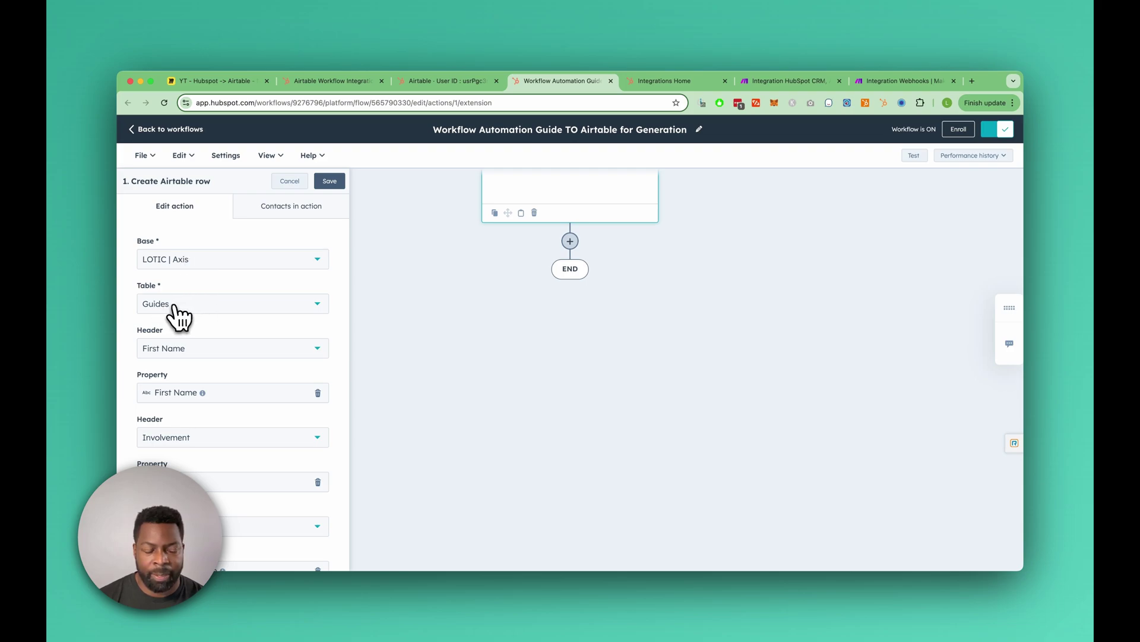
{"action": "scroll", "coordinate": [196, 310], "scroll_direction": "down", "scroll_amount": 4}
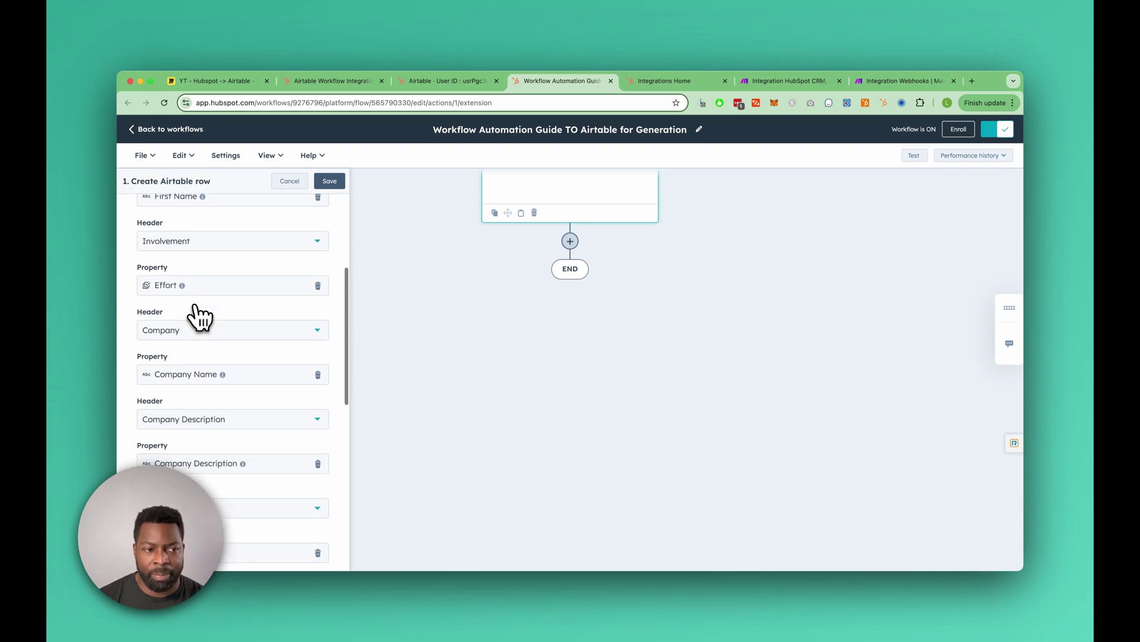
{"action": "scroll", "coordinate": [193, 312], "scroll_direction": "up", "scroll_amount": 4}
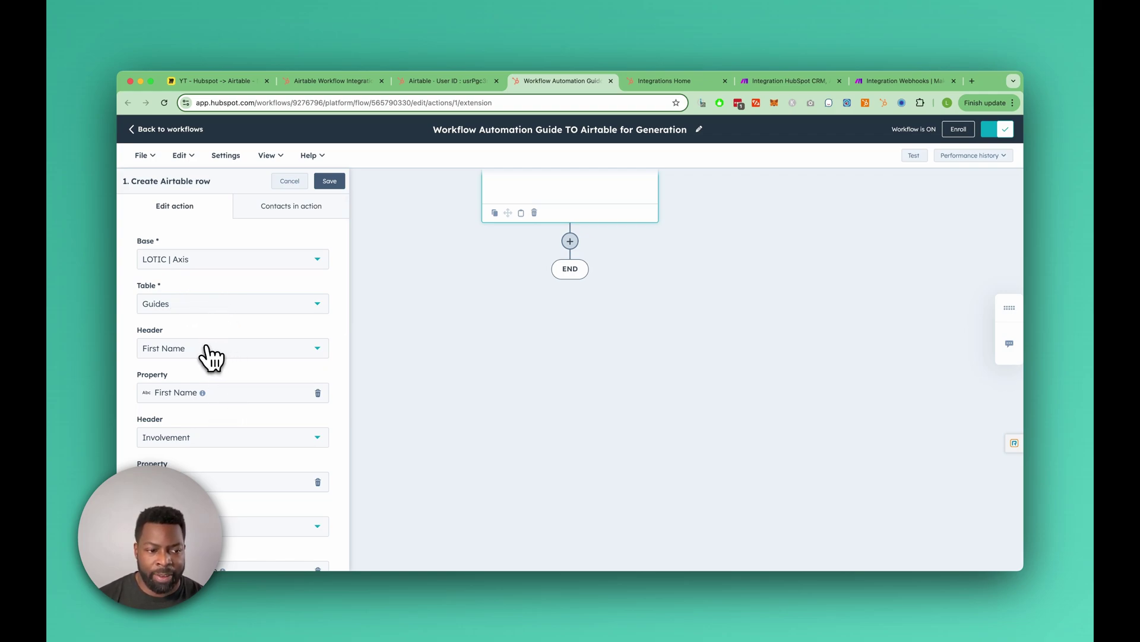
{"action": "left_click", "coordinate": [252, 356]}
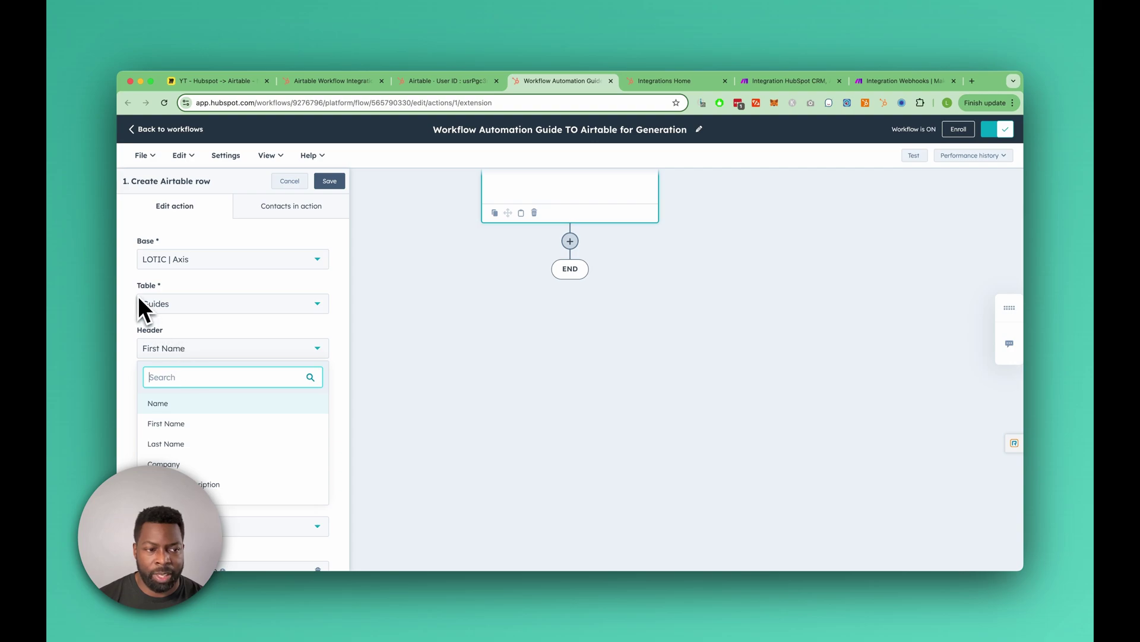
{"action": "left_click", "coordinate": [180, 333]}
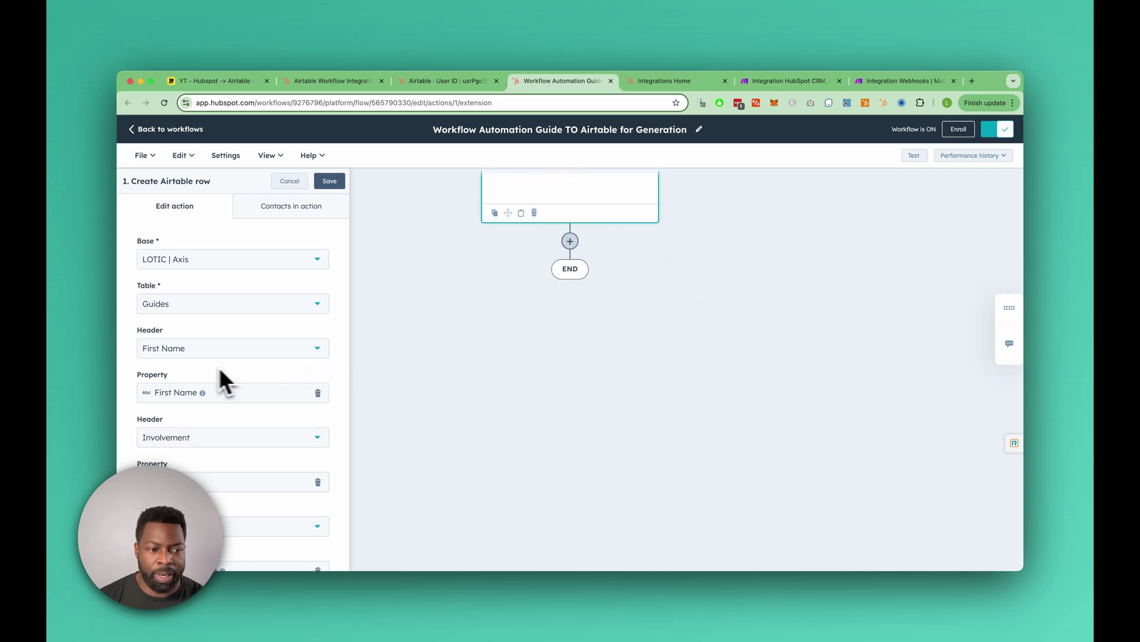
{"action": "scroll", "coordinate": [205, 370], "scroll_direction": "down", "scroll_amount": 10}
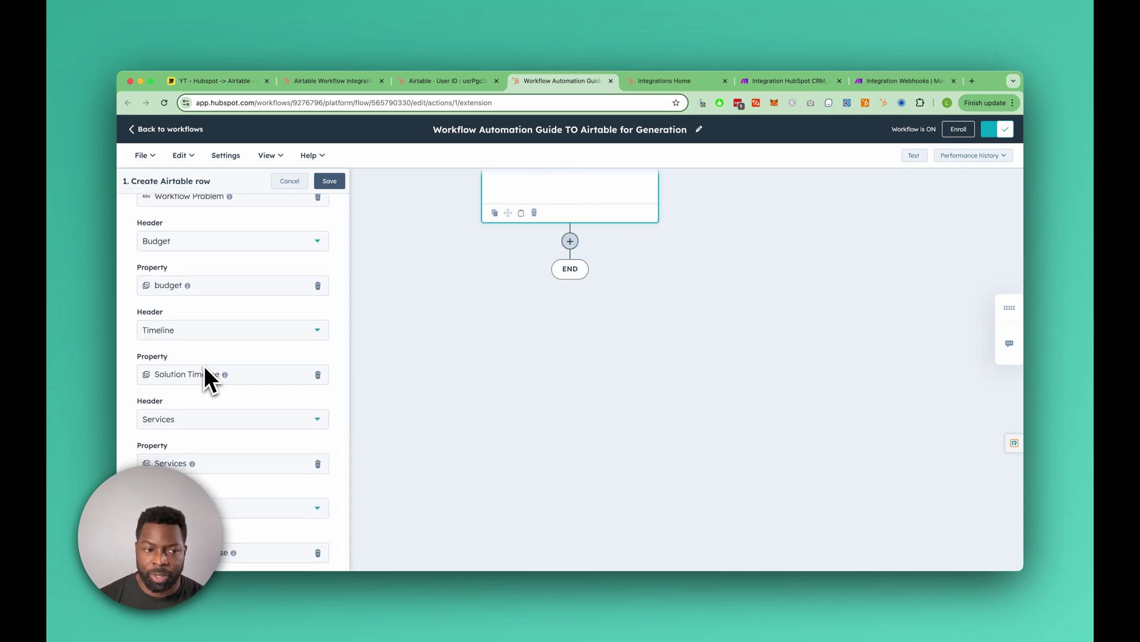
{"action": "scroll", "coordinate": [205, 368], "scroll_direction": "up", "scroll_amount": 10}
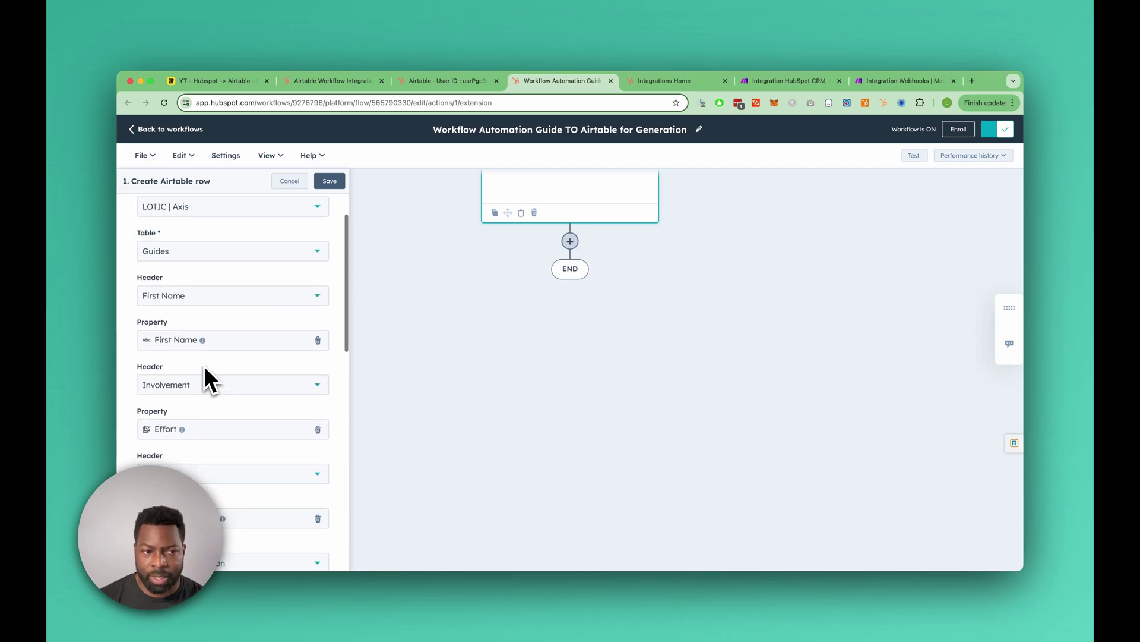
{"action": "scroll", "coordinate": [205, 365], "scroll_direction": "down", "scroll_amount": 10}
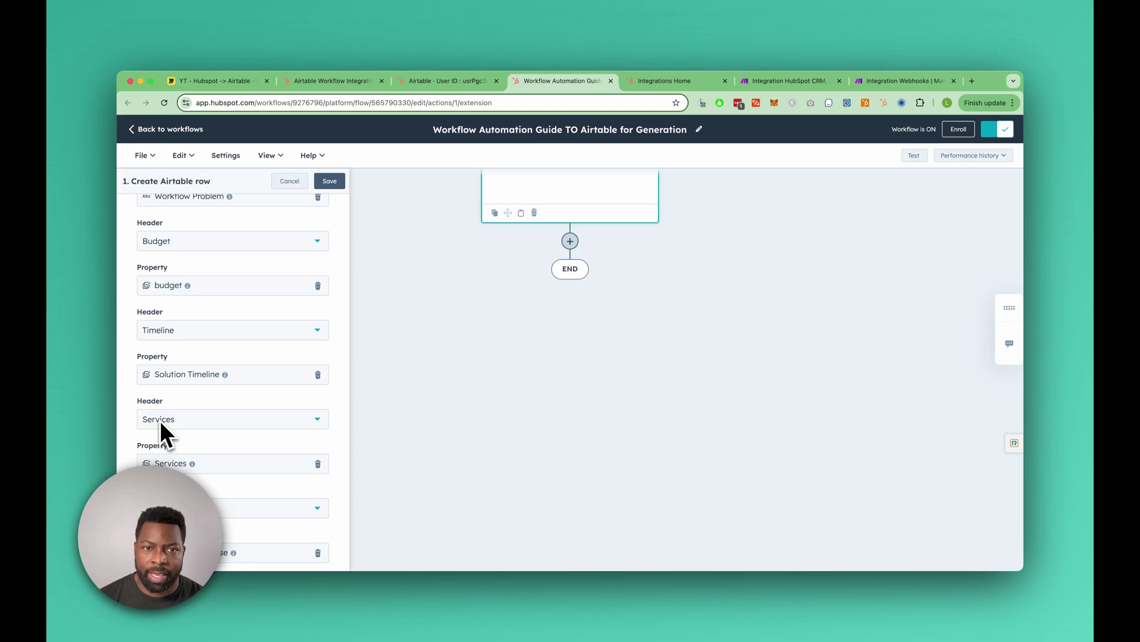
{"action": "scroll", "coordinate": [159, 419], "scroll_direction": "up", "scroll_amount": 3}
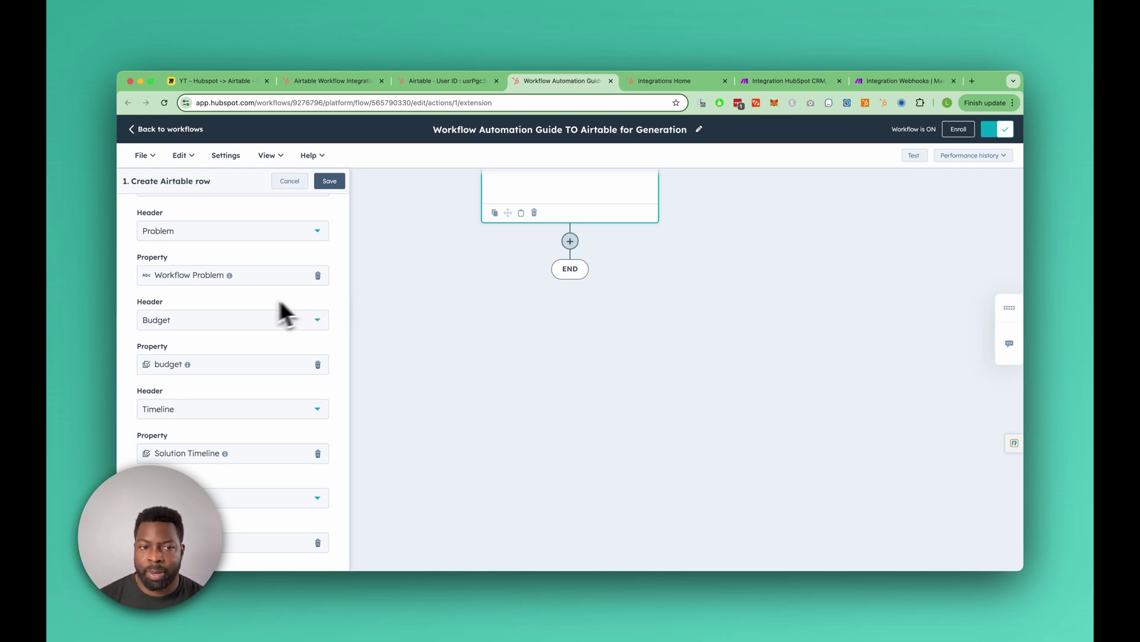
{"action": "scroll", "coordinate": [250, 328], "scroll_direction": "up", "scroll_amount": 10}
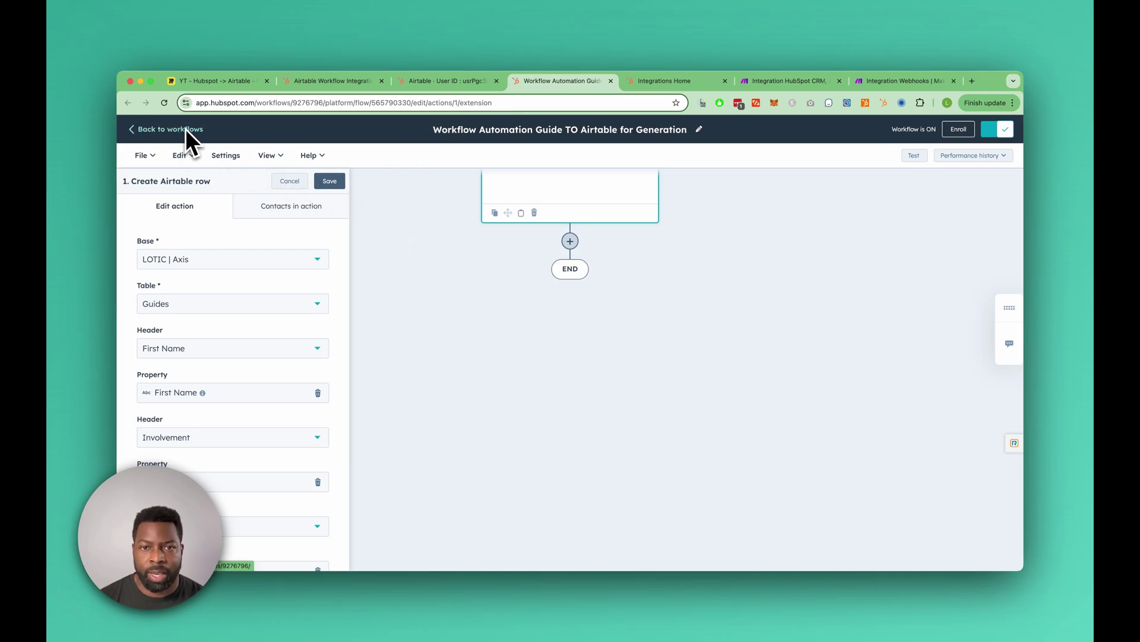
View the Miro slide of four sync methods, then return to the Airtable Workflow Integration listing
{"action": "left_click", "coordinate": [233, 83]}
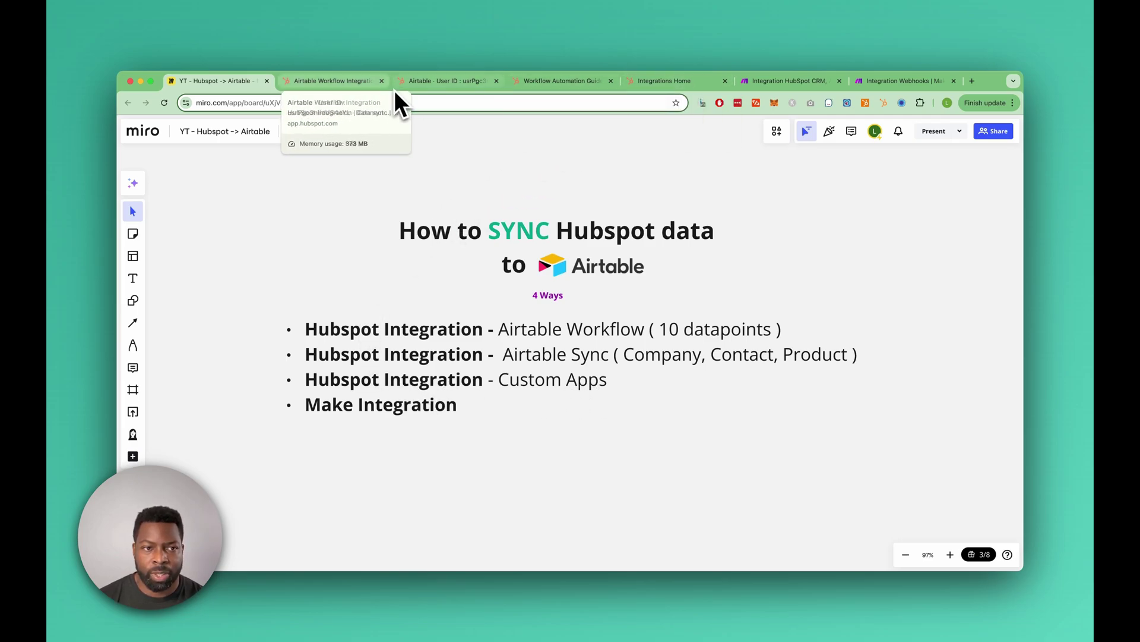
{"action": "left_click", "coordinate": [359, 84]}
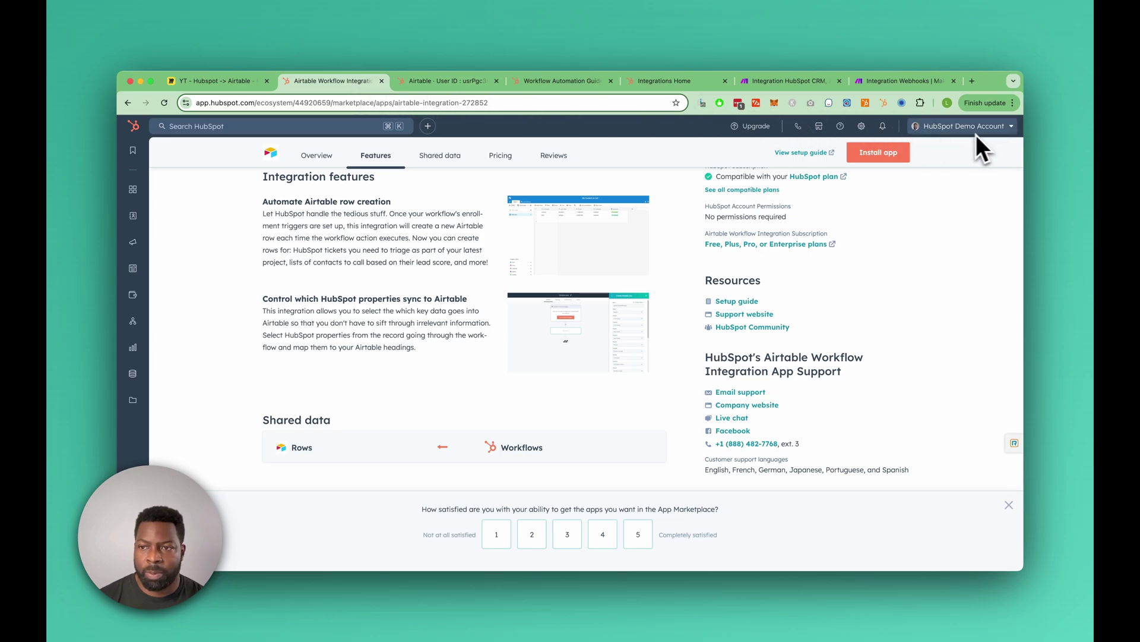
Go to Private Apps in HubSpot's integration settings
{"action": "left_click", "coordinate": [866, 127]}
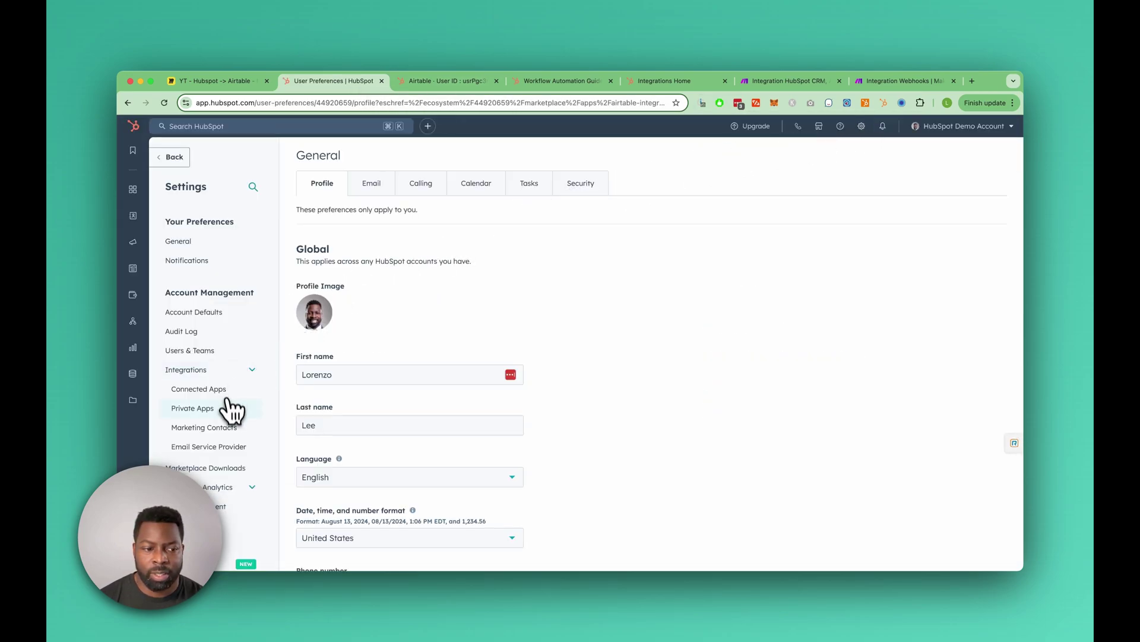
{"action": "scroll", "coordinate": [232, 416], "scroll_direction": "down", "scroll_amount": 3}
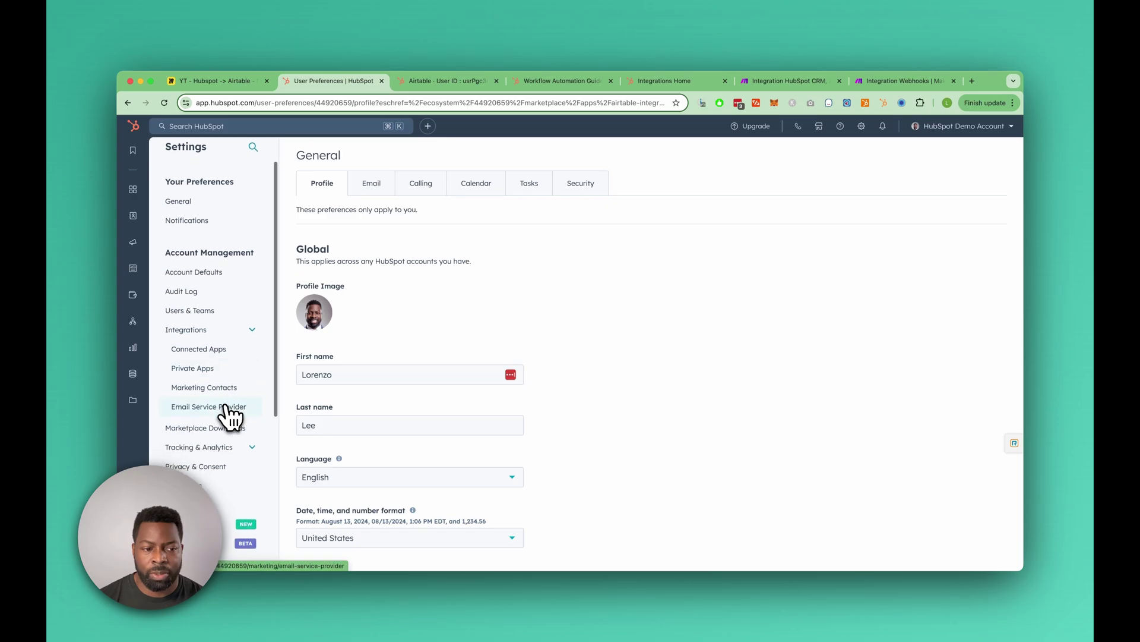
{"action": "left_click", "coordinate": [202, 351]}
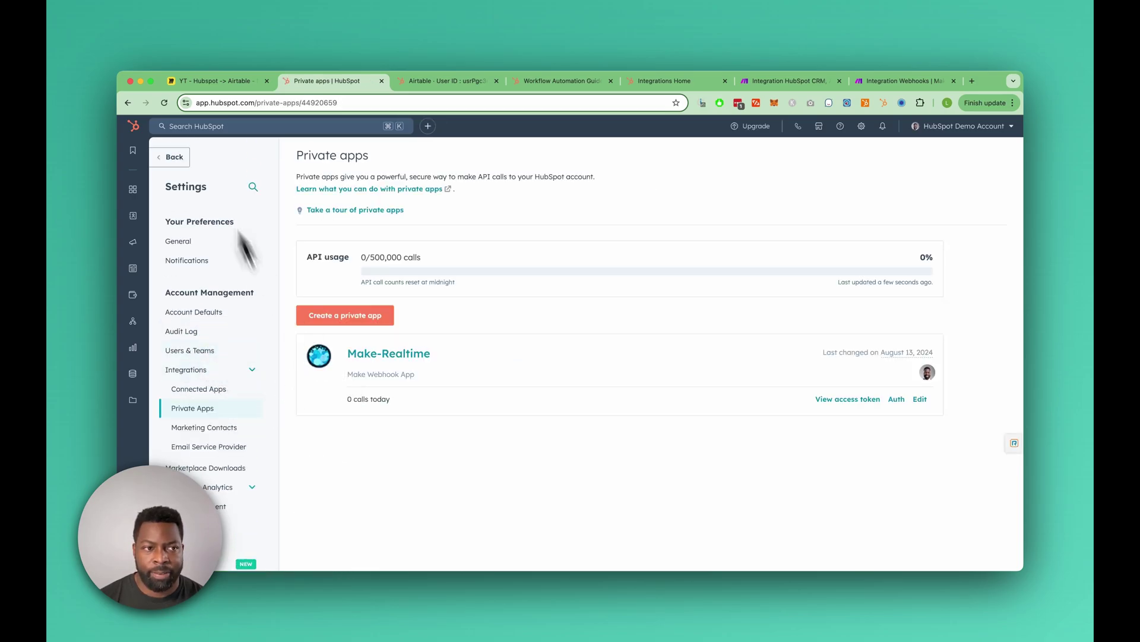
{"action": "left_click", "coordinate": [231, 83]}
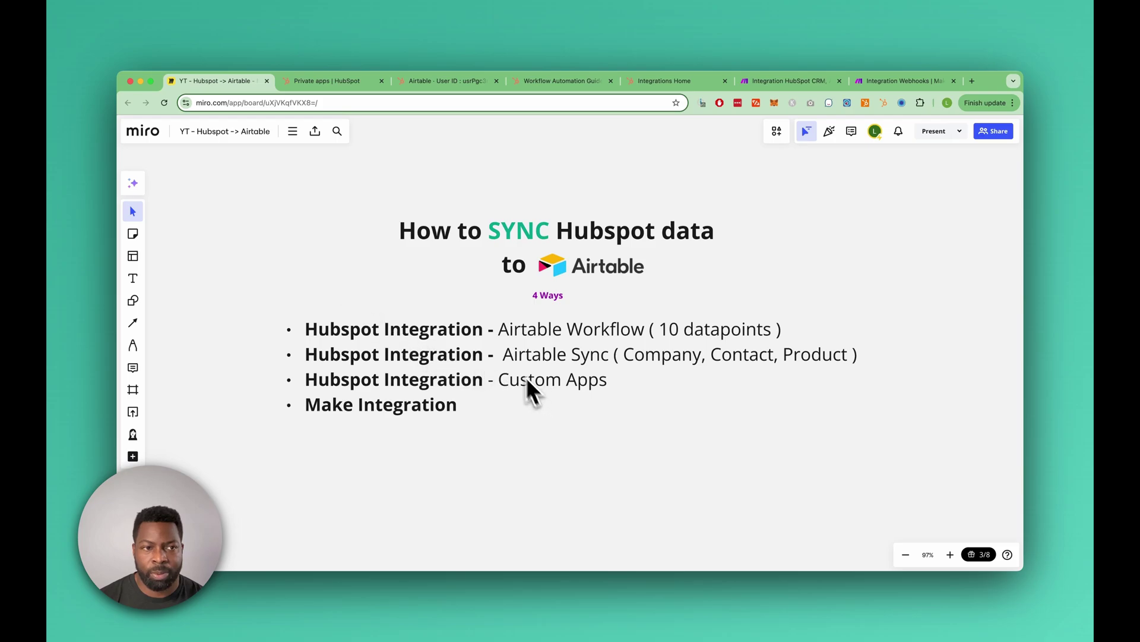
{"action": "left_click", "coordinate": [310, 82]}
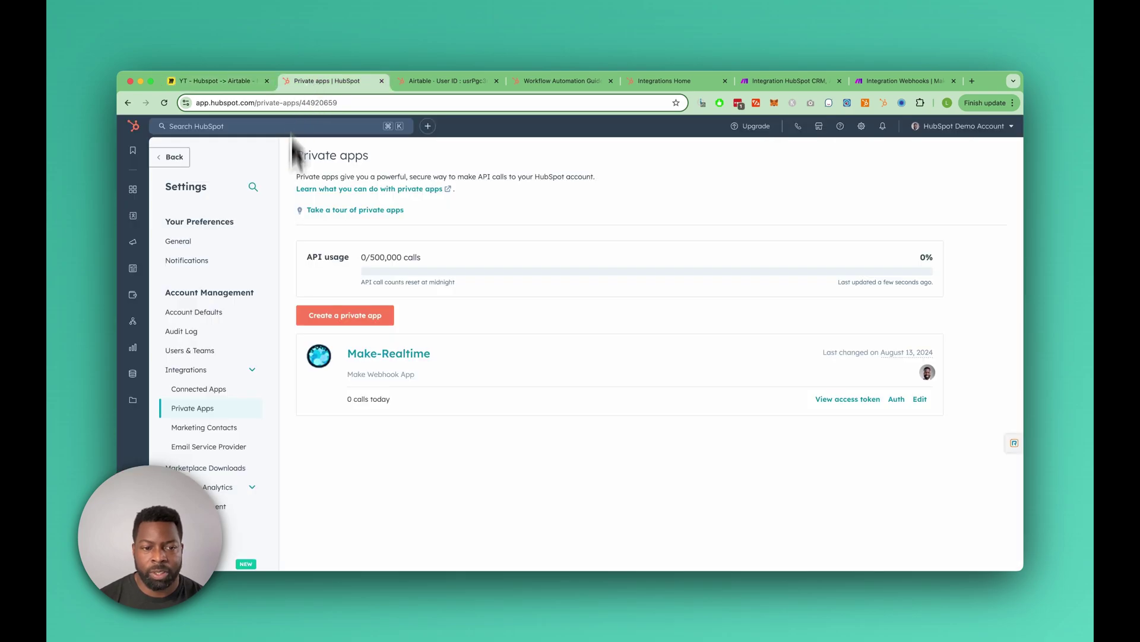
Create a new private app, keeping the generated name Reassured-Diamond
{"action": "left_click", "coordinate": [355, 317]}
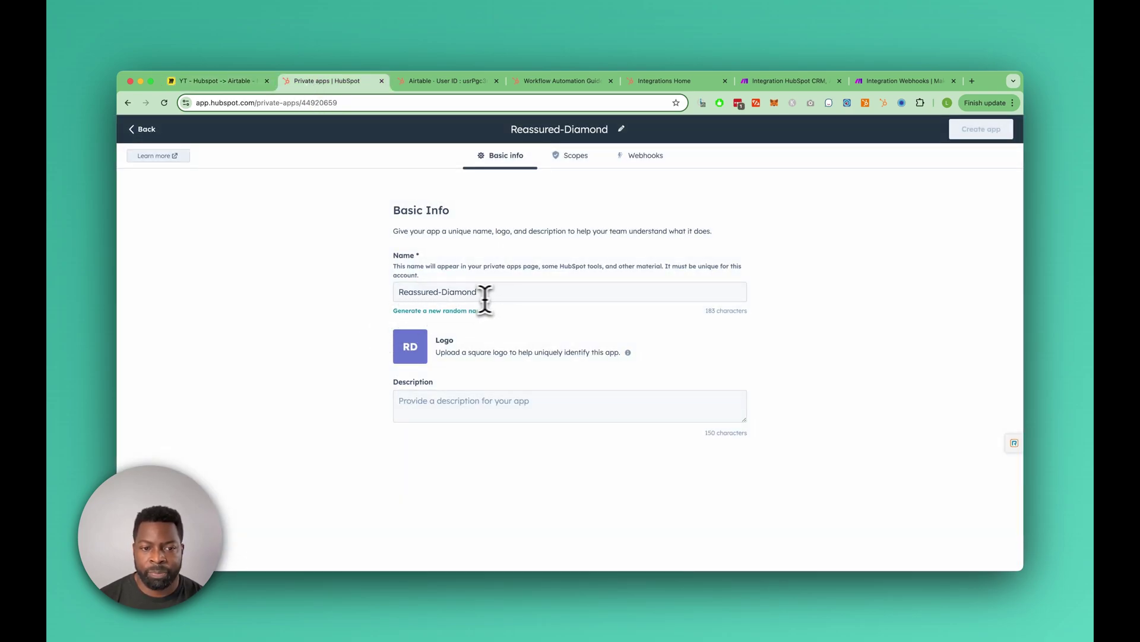
{"action": "left_click", "coordinate": [467, 292]}
{"action": "left_click_drag", "start_coordinate": [466, 291], "coordinate": [398, 292]}
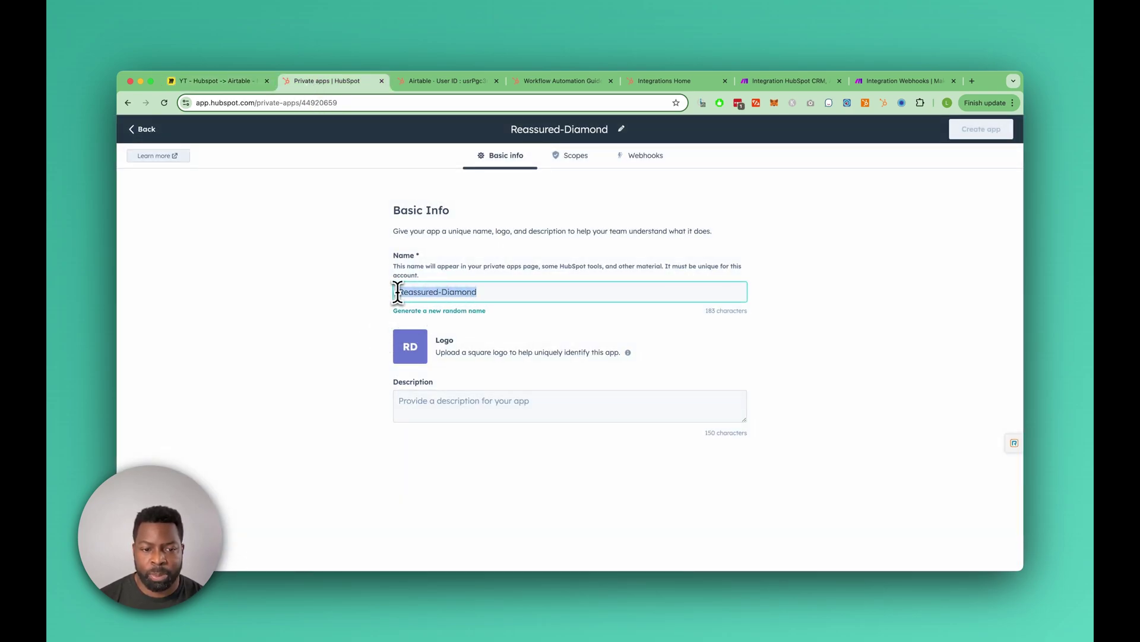
{"action": "left_click", "coordinate": [504, 262]}
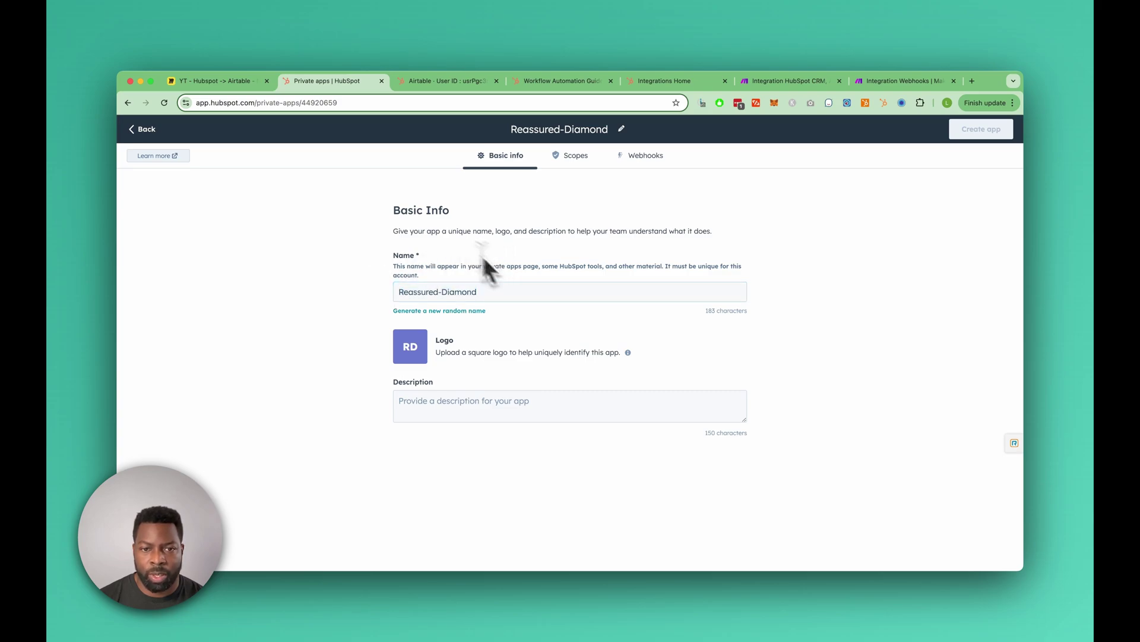
Under CRM scopes, grant write access to contacts, sensitive contact data and custom objects
{"action": "left_click", "coordinate": [579, 158]}
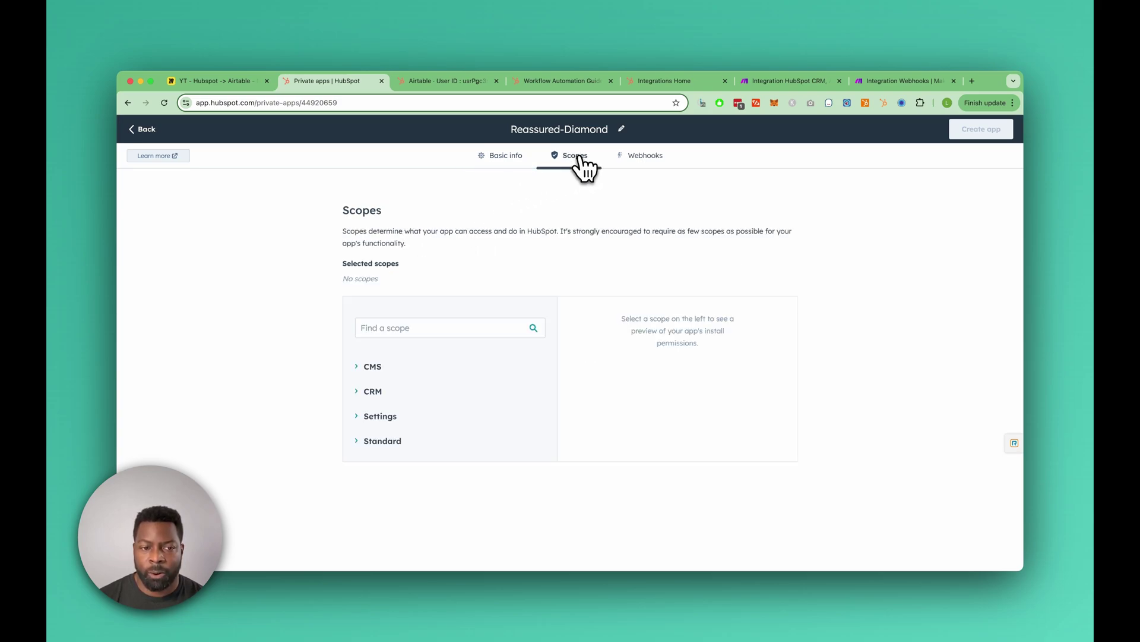
{"action": "left_click", "coordinate": [362, 366]}
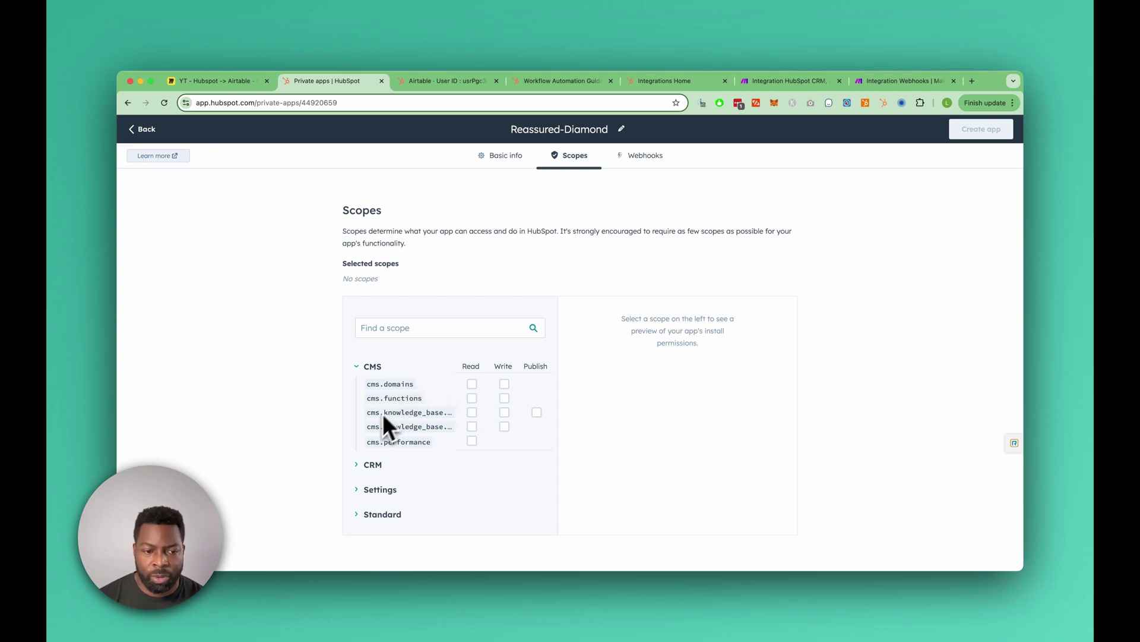
{"action": "left_click", "coordinate": [364, 366]}
{"action": "left_click", "coordinate": [366, 392]}
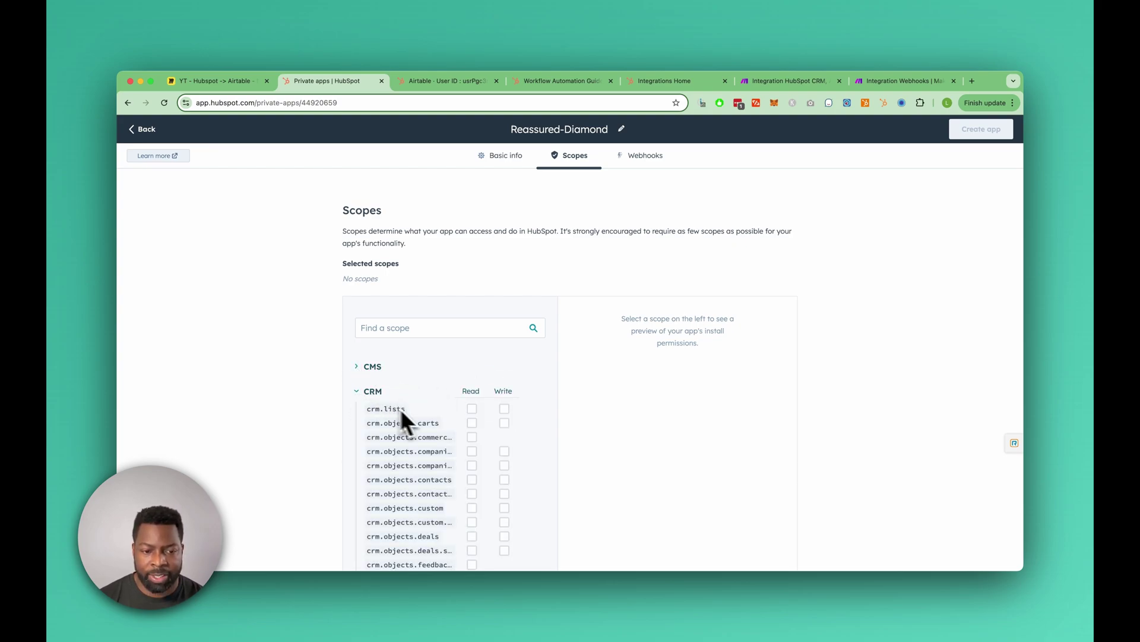
{"action": "scroll", "coordinate": [488, 438], "scroll_direction": "down", "scroll_amount": 2}
{"action": "left_click", "coordinate": [471, 454]}
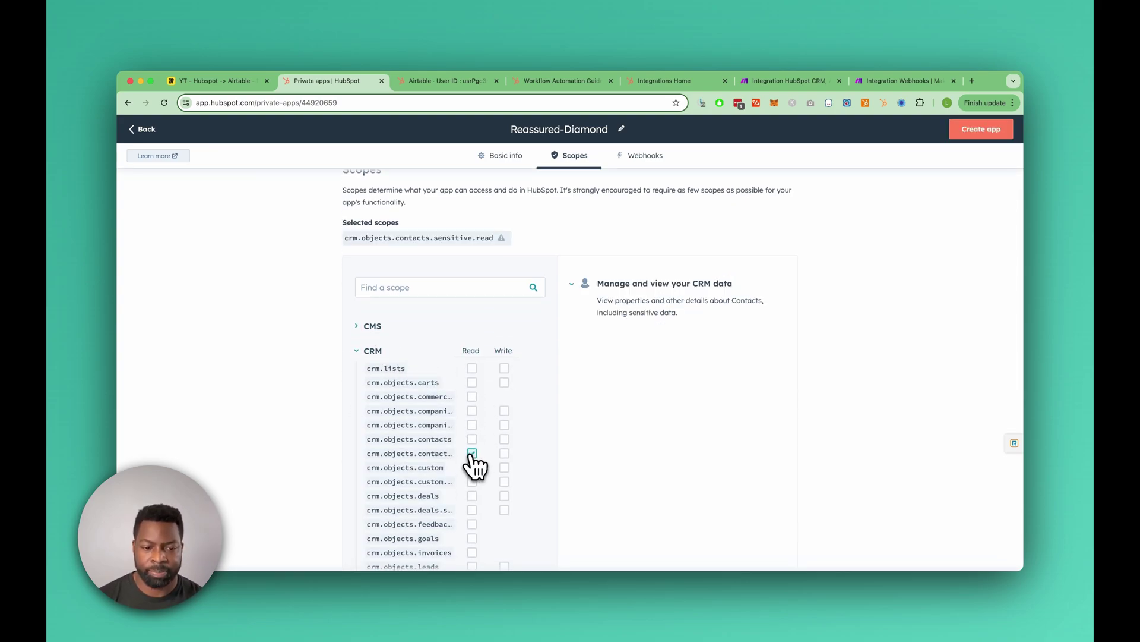
{"action": "left_click", "coordinate": [505, 439]}
{"action": "left_click", "coordinate": [505, 453]}
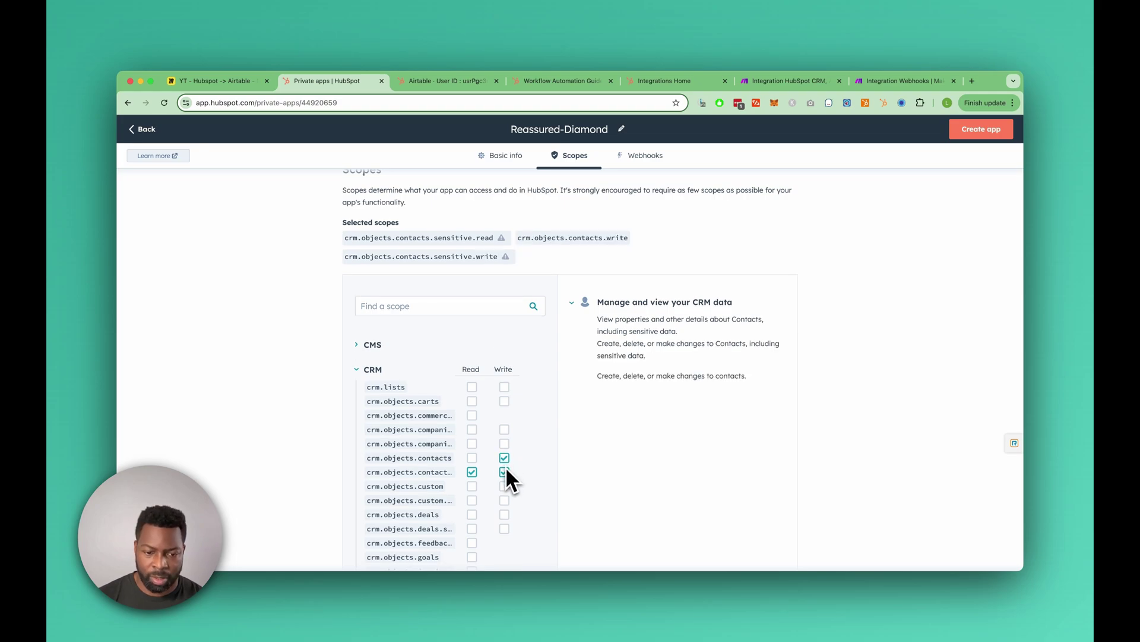
{"action": "left_click", "coordinate": [504, 486]}
Grant read access to deals, leads and invoices
{"action": "scroll", "coordinate": [505, 493], "scroll_direction": "down", "scroll_amount": 2}
{"action": "scroll", "coordinate": [505, 493], "scroll_direction": "down", "scroll_amount": 2}
{"action": "left_click", "coordinate": [471, 440]}
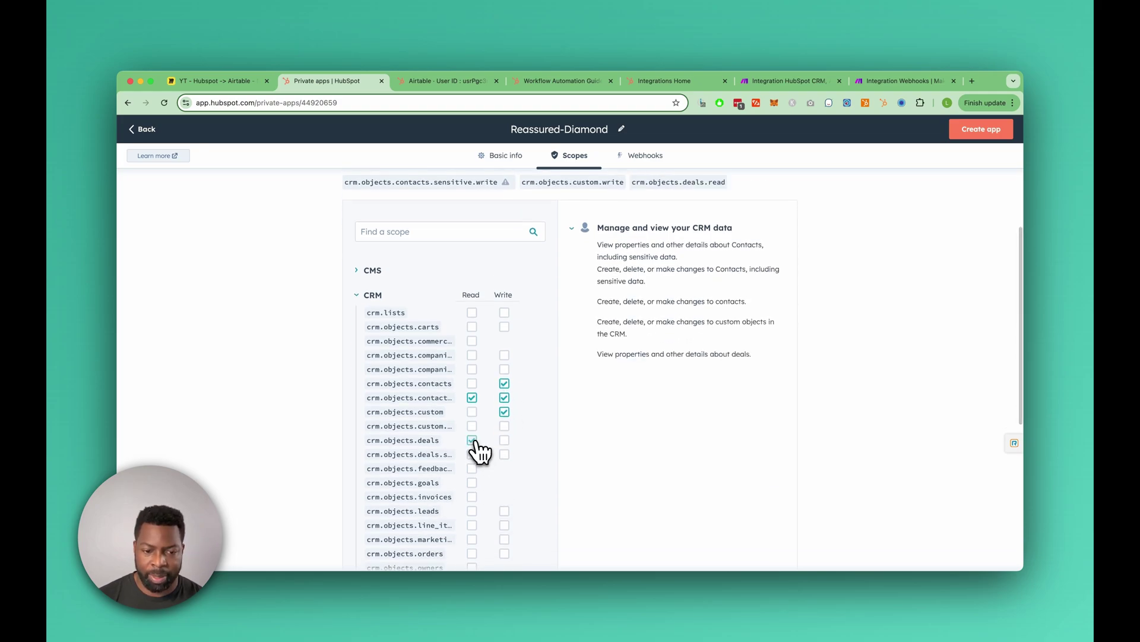
{"action": "left_click", "coordinate": [472, 509]}
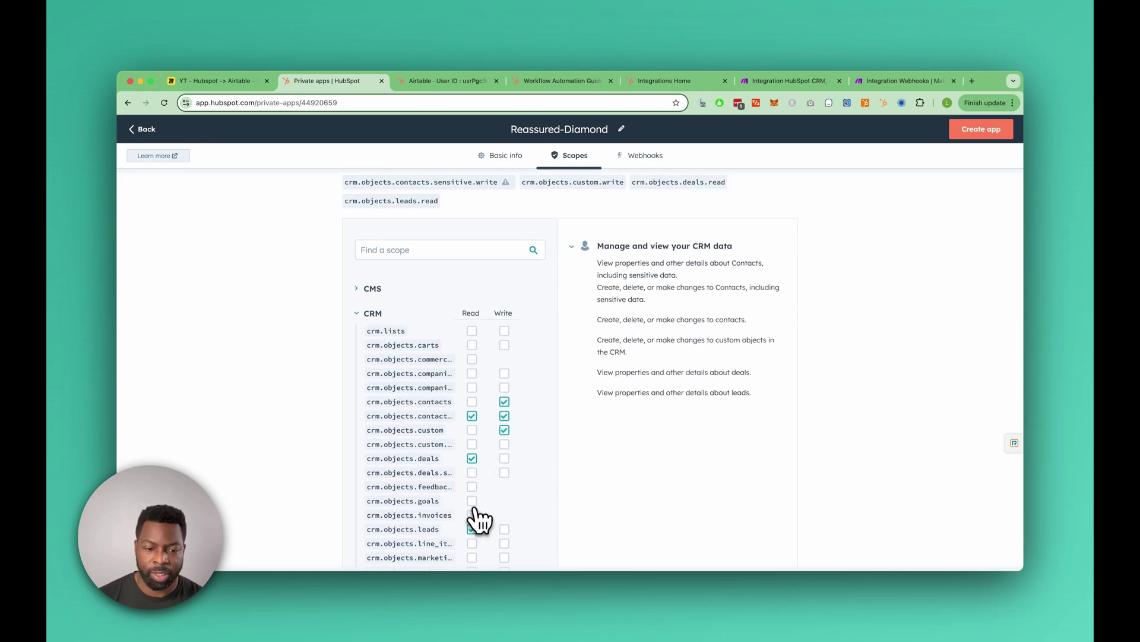
{"action": "left_click", "coordinate": [473, 514]}
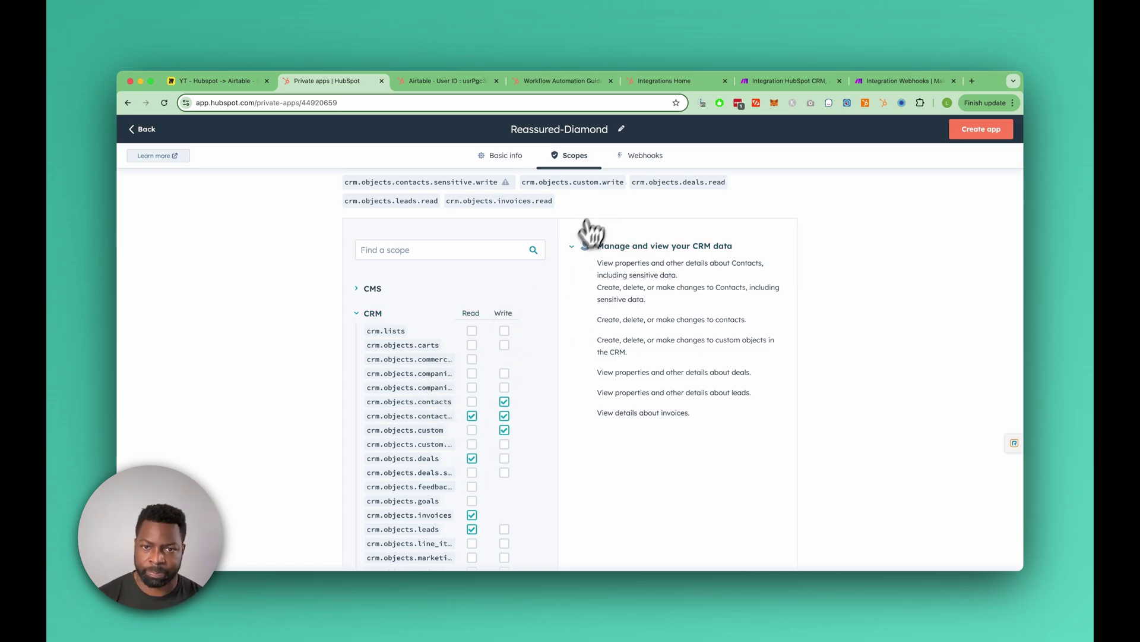
{"action": "left_click", "coordinate": [646, 157]}
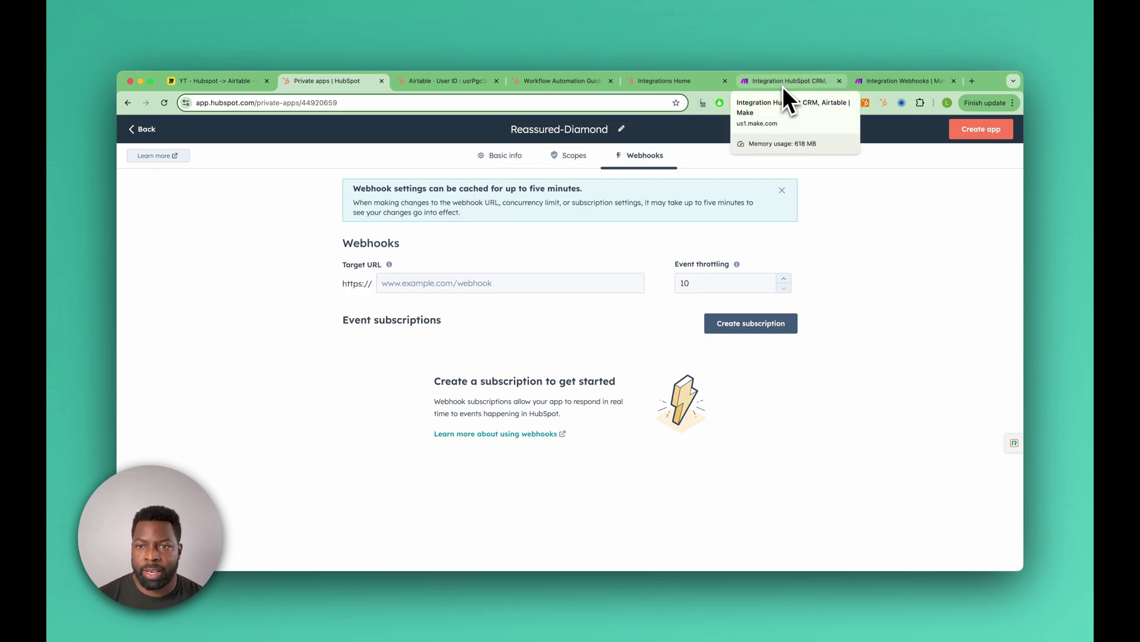
{"action": "left_click", "coordinate": [872, 85]}
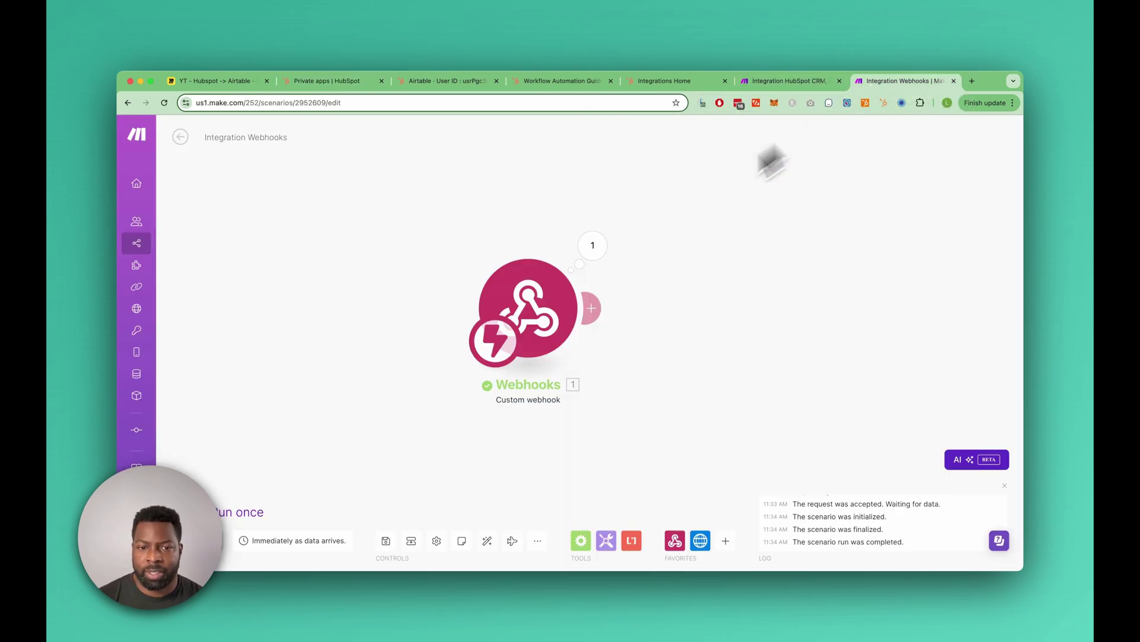
{"action": "left_click", "coordinate": [539, 301]}
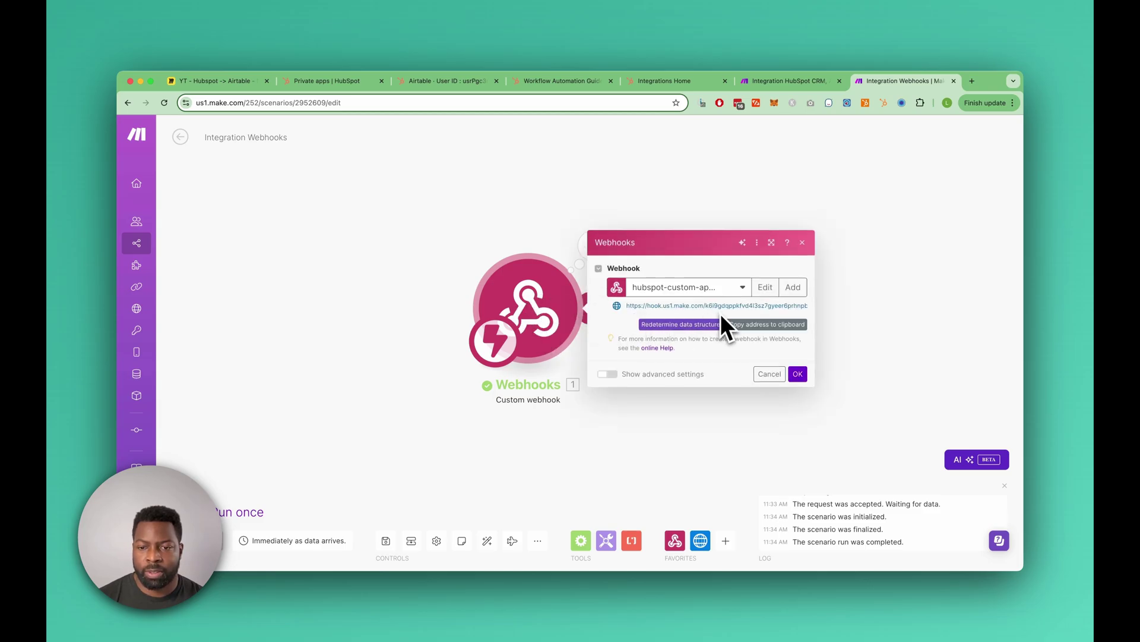
{"action": "left_click", "coordinate": [471, 191]}
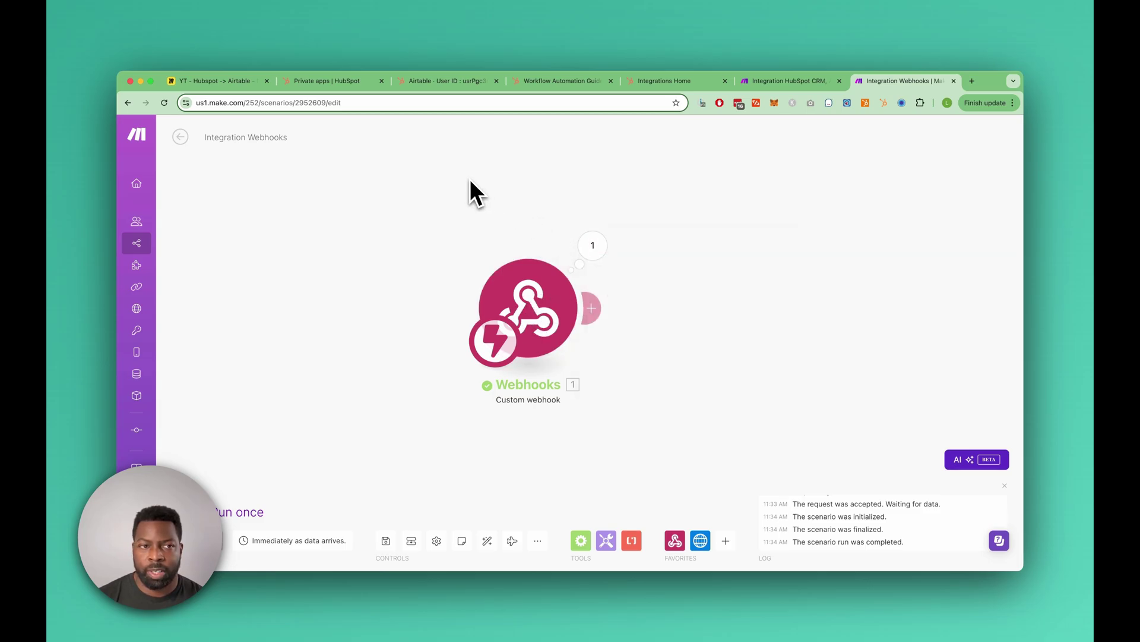
{"action": "left_click", "coordinate": [365, 84]}
{"action": "left_click", "coordinate": [478, 283]}
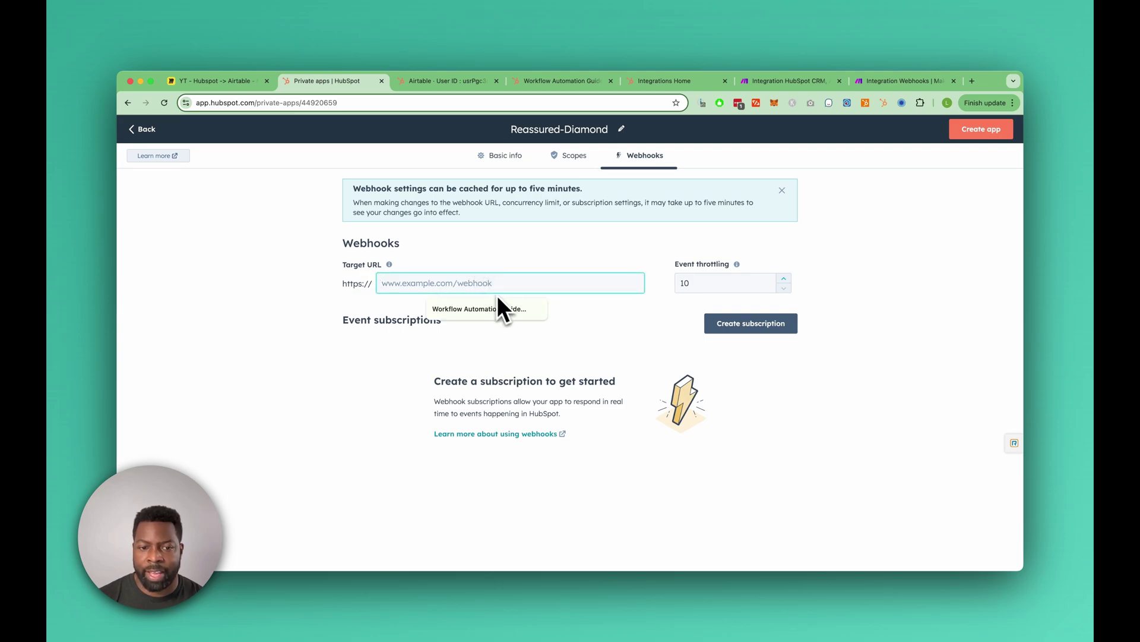
{"action": "left_click", "coordinate": [504, 266]}
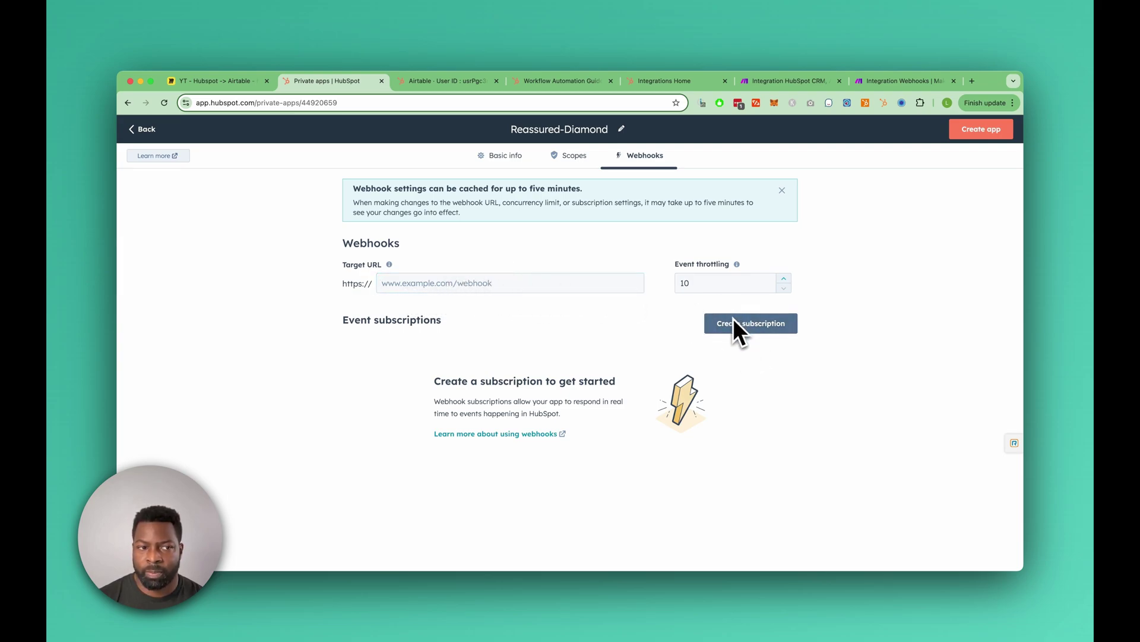
Open the Make-Realtime private app's editor and begin a new webhook subscription
{"action": "left_click", "coordinate": [146, 130]}
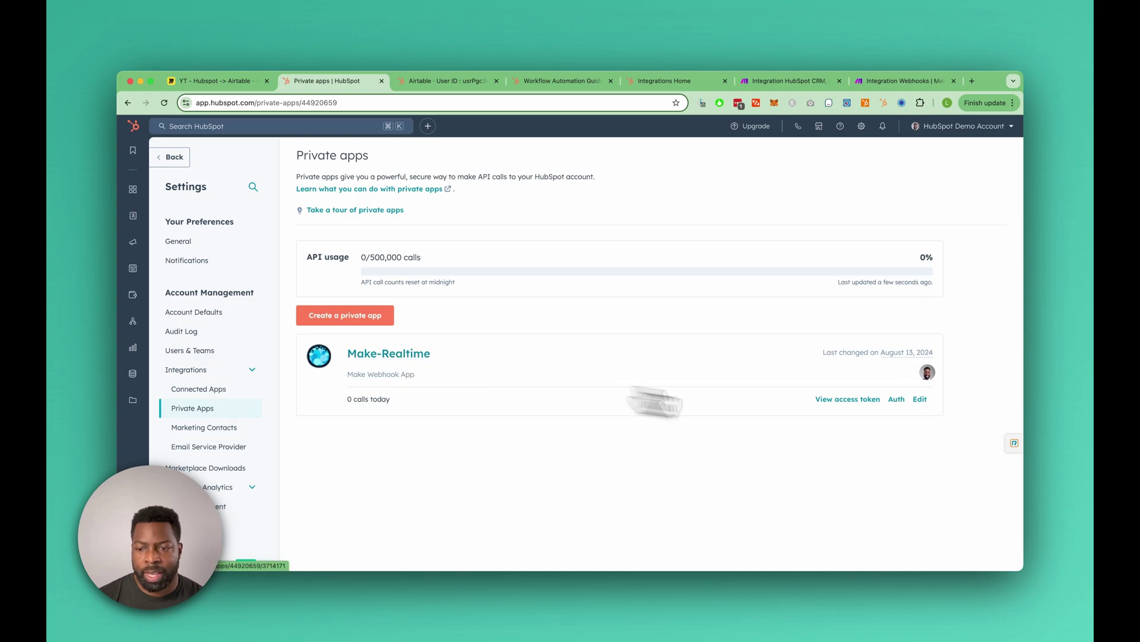
{"action": "left_click", "coordinate": [423, 357]}
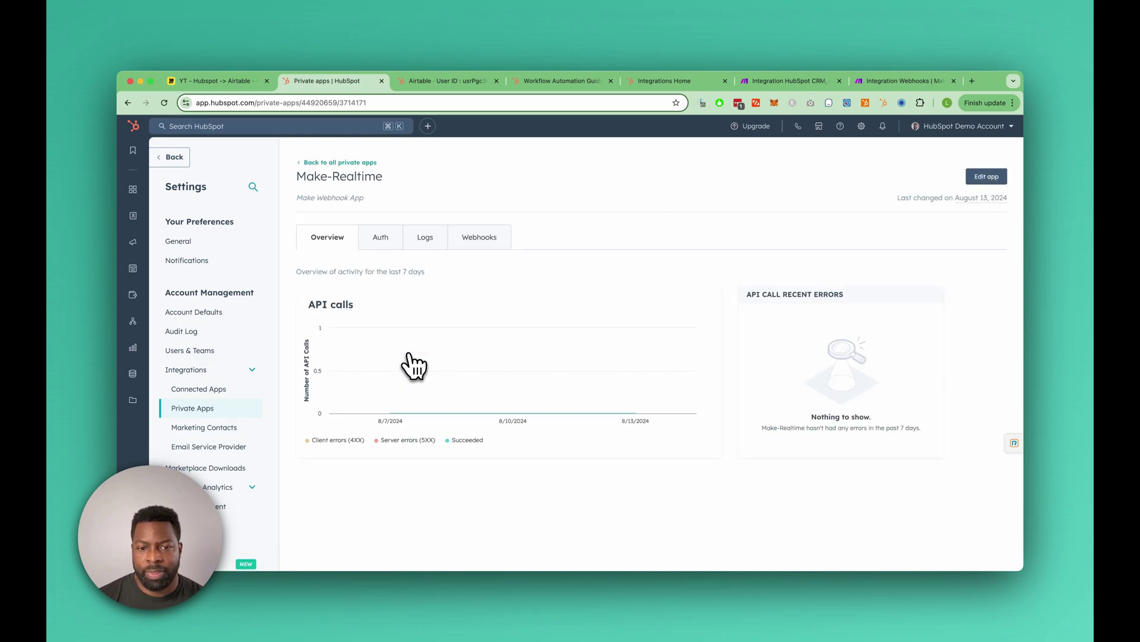
{"action": "left_click", "coordinate": [478, 239]}
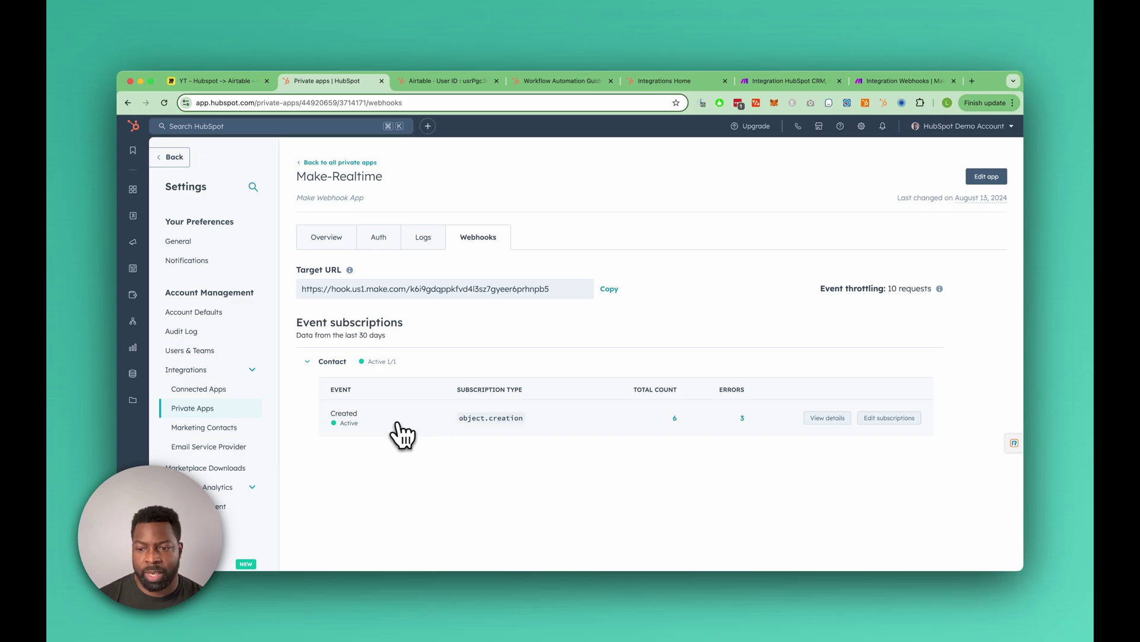
{"action": "left_click", "coordinate": [986, 177]}
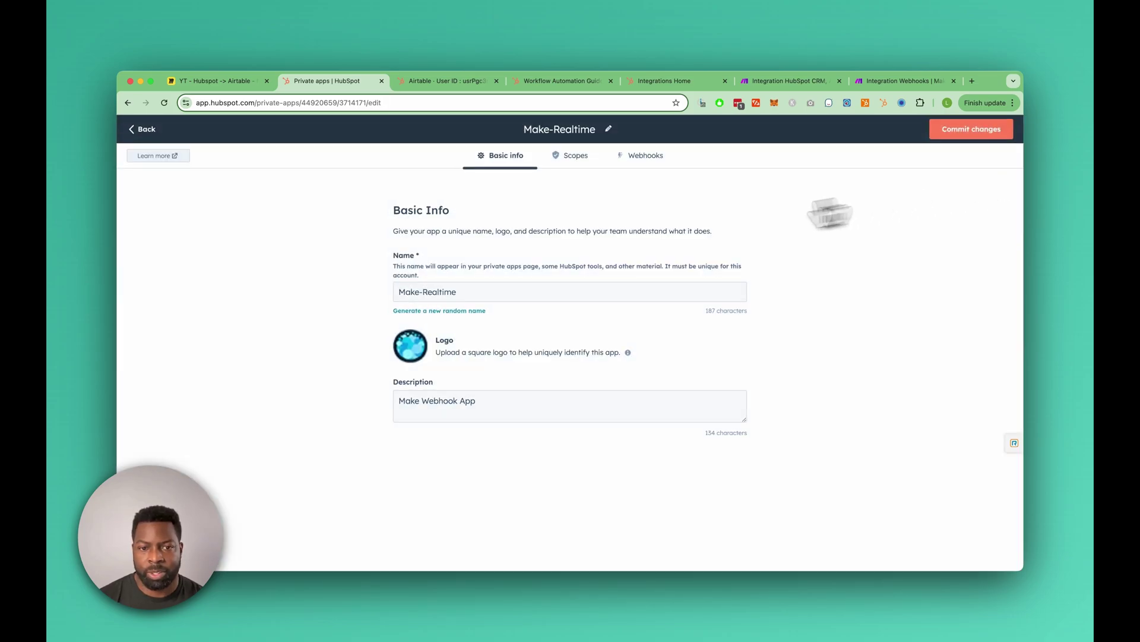
{"action": "left_click", "coordinate": [642, 157]}
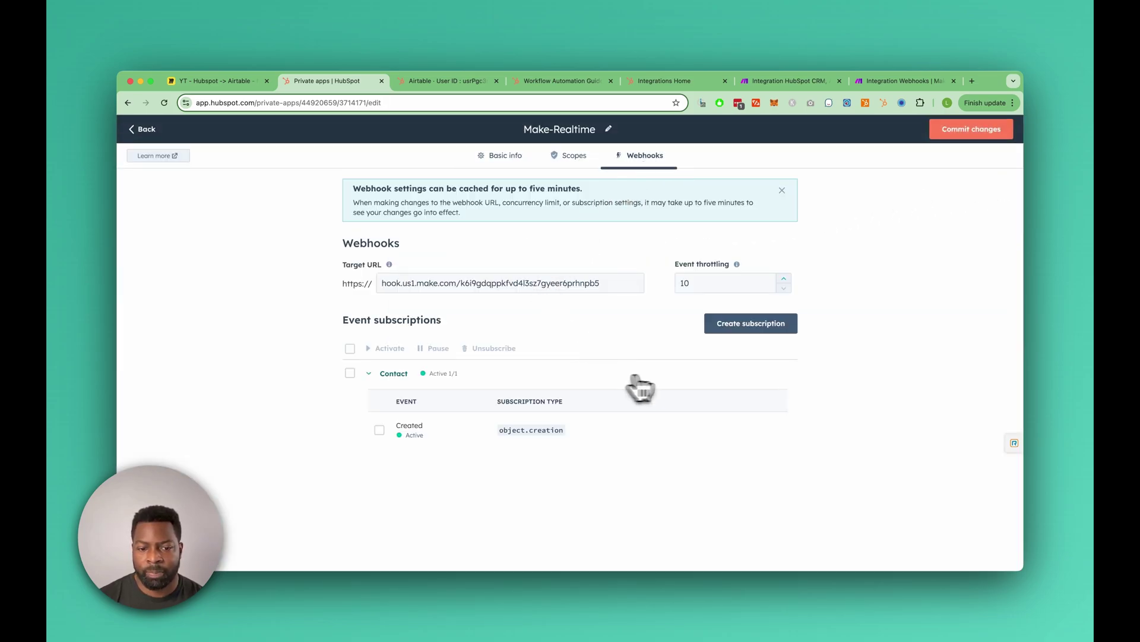
{"action": "left_click", "coordinate": [767, 326]}
Subscribe the webhook to Deal Created (deal.creation) events and enable that subscription
{"action": "left_click", "coordinate": [846, 291]}
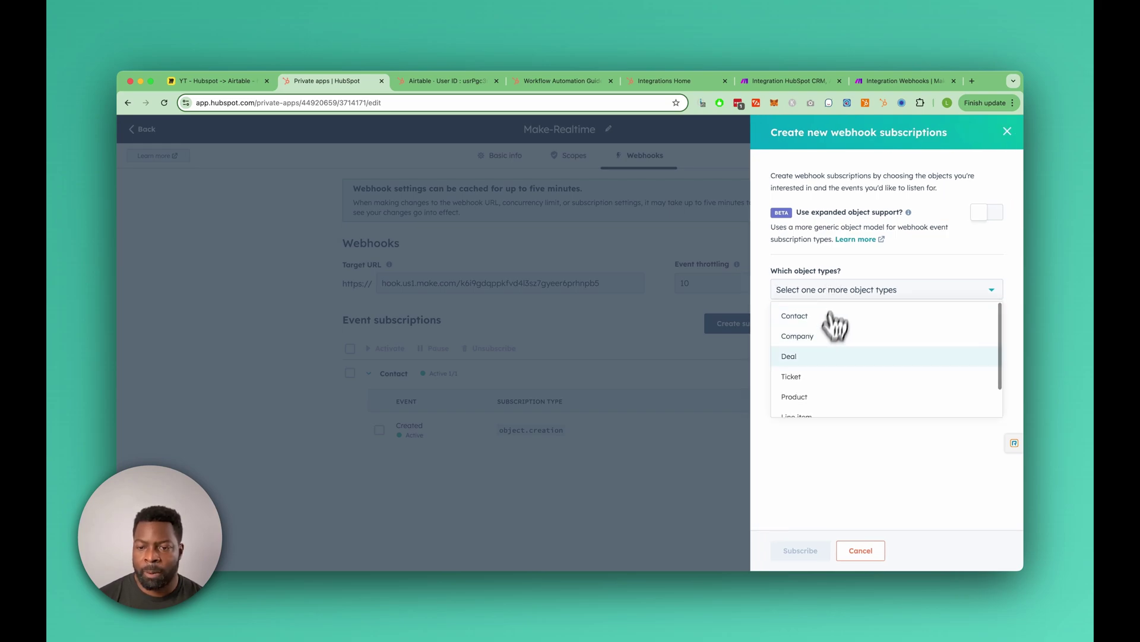
{"action": "left_click", "coordinate": [806, 357]}
{"action": "left_click", "coordinate": [857, 283]}
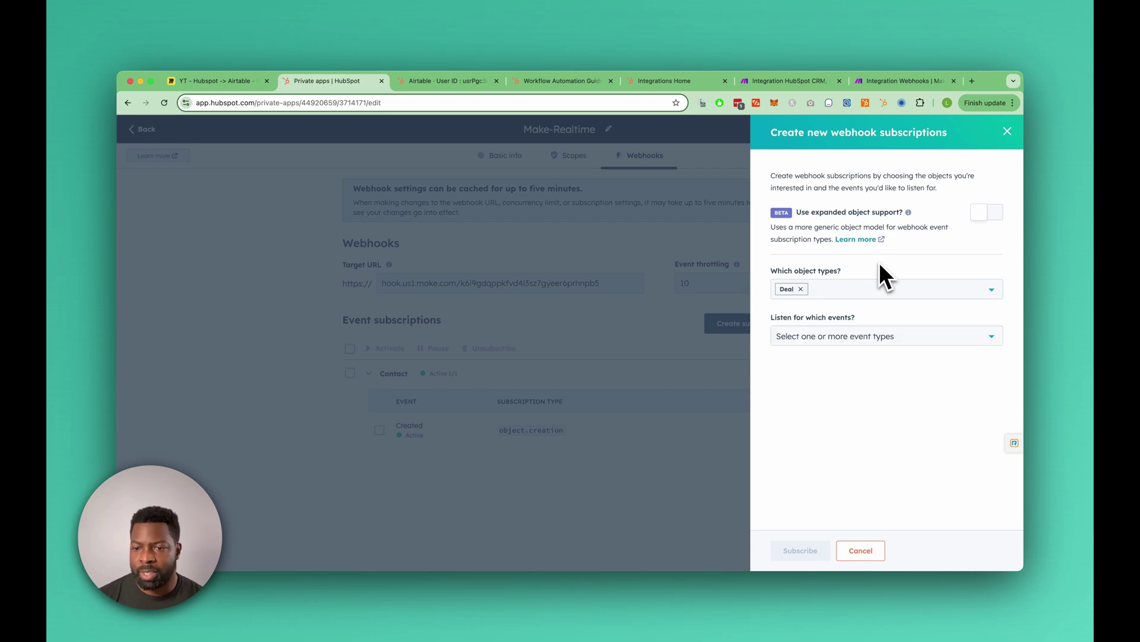
{"action": "left_click", "coordinate": [881, 344]}
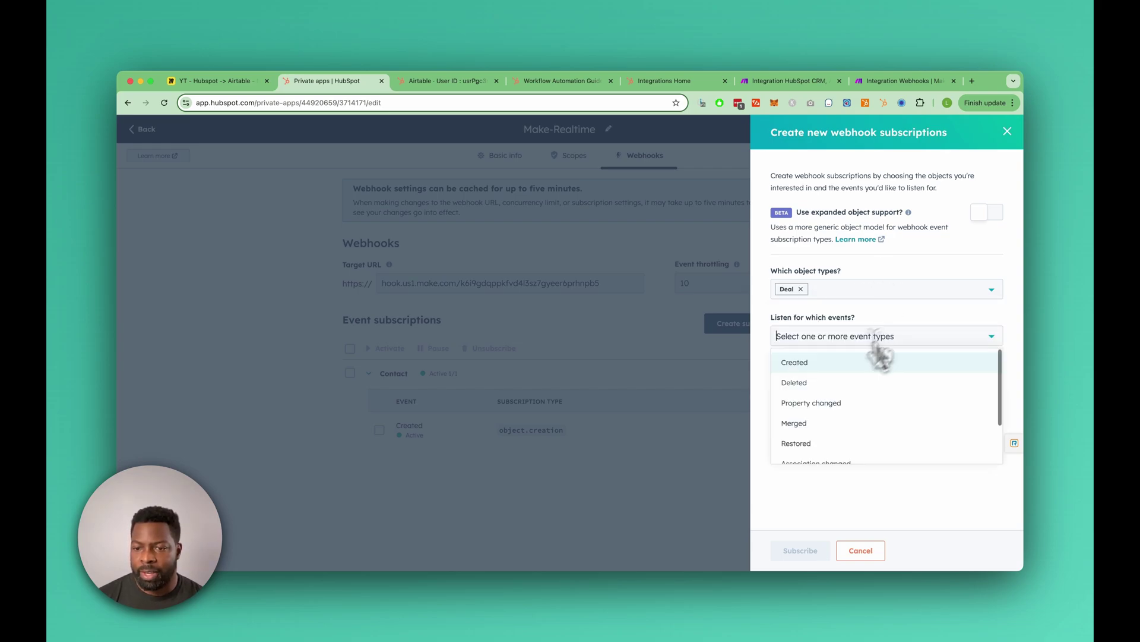
{"action": "scroll", "coordinate": [828, 420], "scroll_direction": "down", "scroll_amount": 2}
{"action": "scroll", "coordinate": [822, 410], "scroll_direction": "up", "scroll_amount": 2}
{"action": "left_click", "coordinate": [815, 363]}
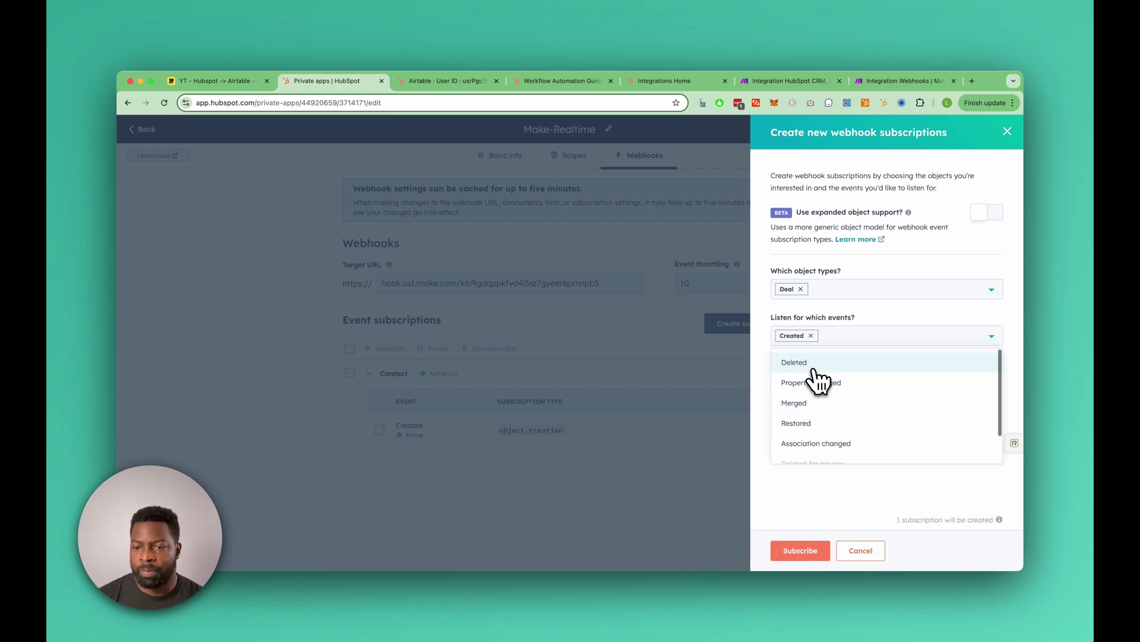
{"action": "left_click", "coordinate": [876, 342]}
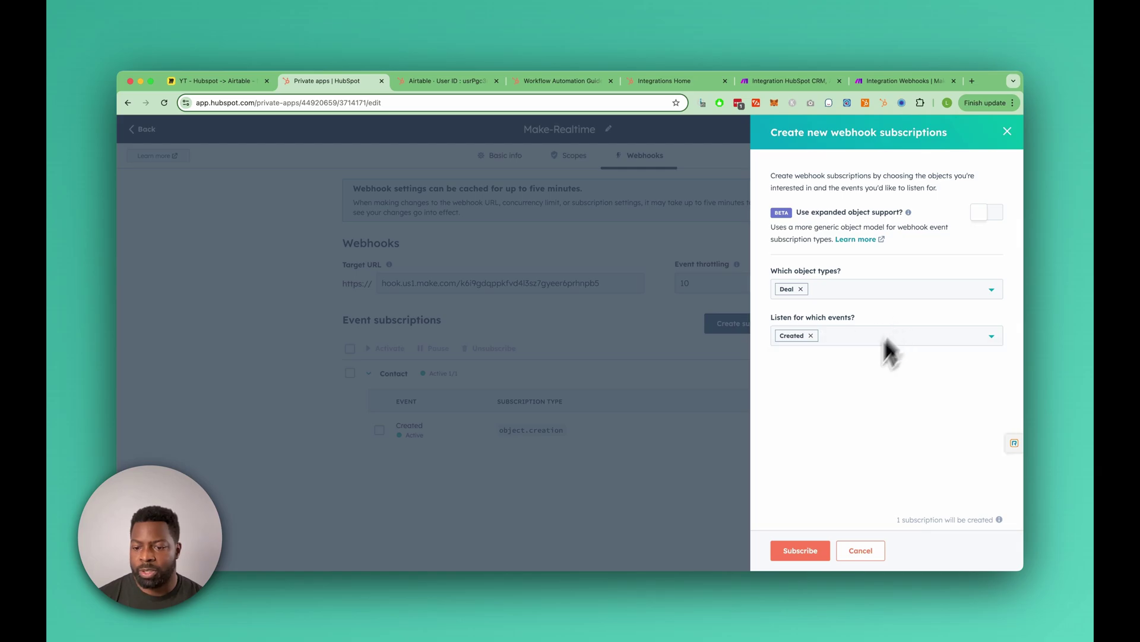
{"action": "left_click", "coordinate": [802, 552]}
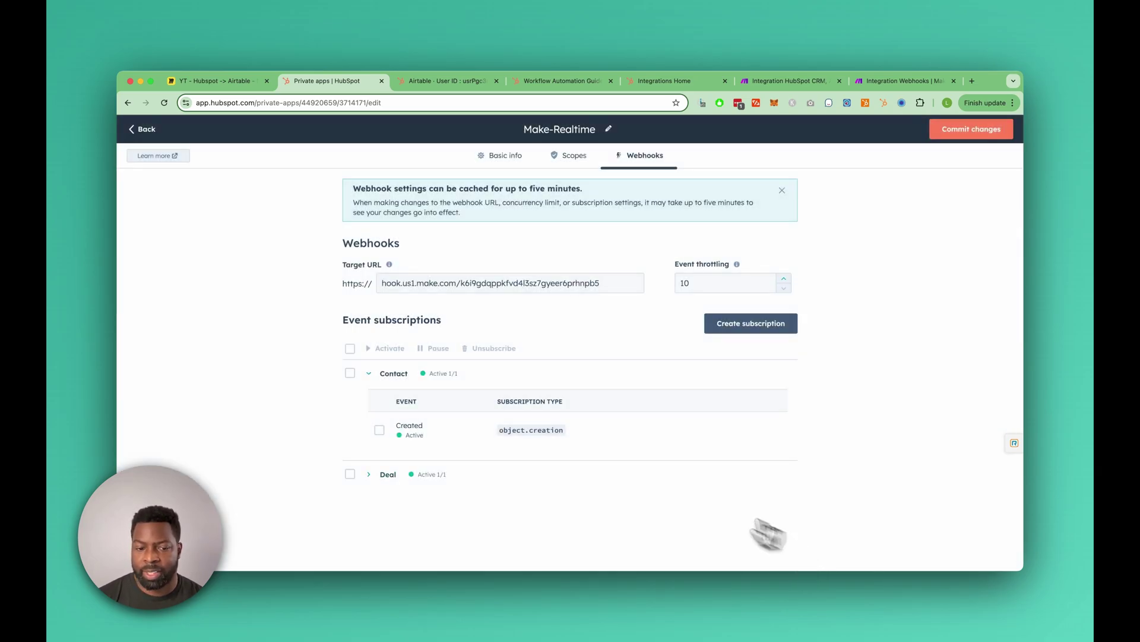
{"action": "left_click", "coordinate": [368, 475]}
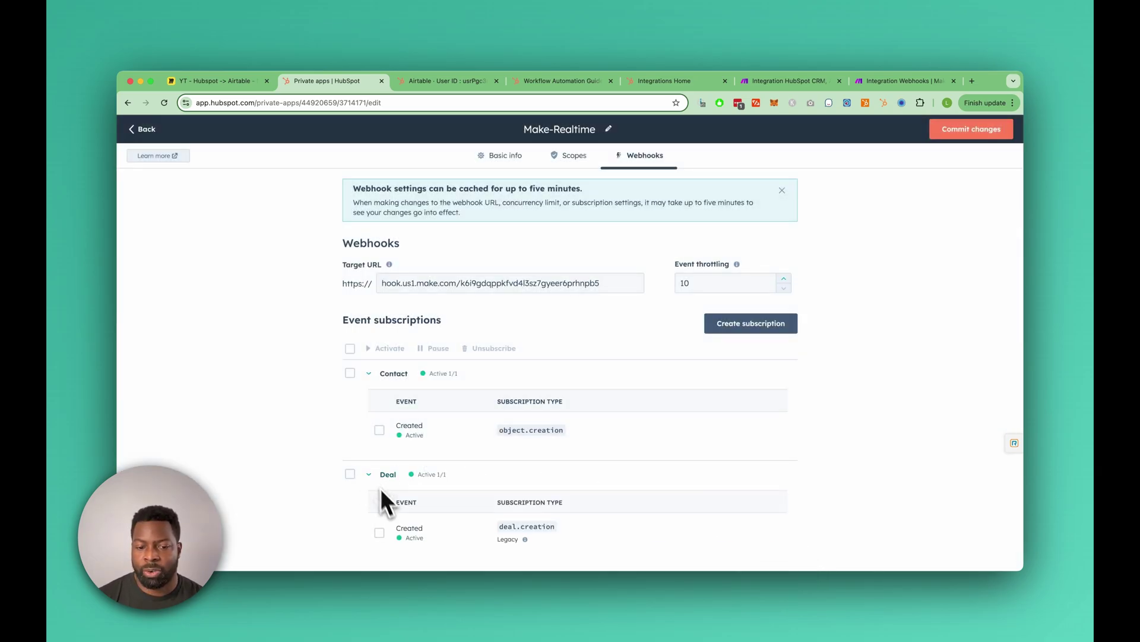
{"action": "left_click", "coordinate": [379, 532]}
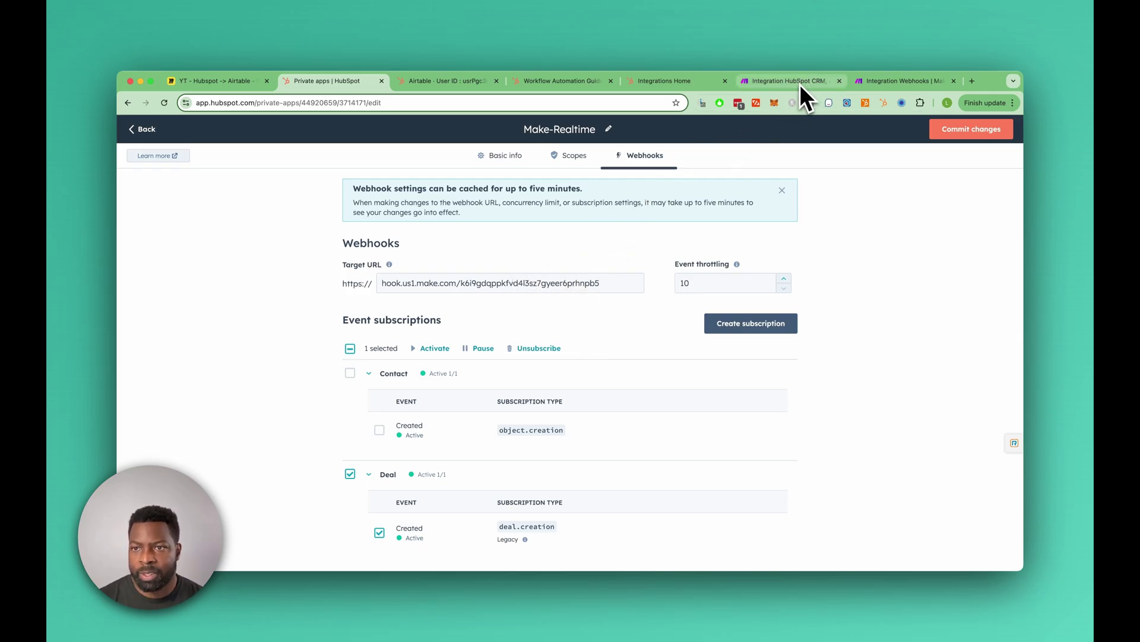
Run the Make Integration Webhooks scenario once so it waits for data, then return to HubSpot
{"action": "left_click", "coordinate": [901, 82]}
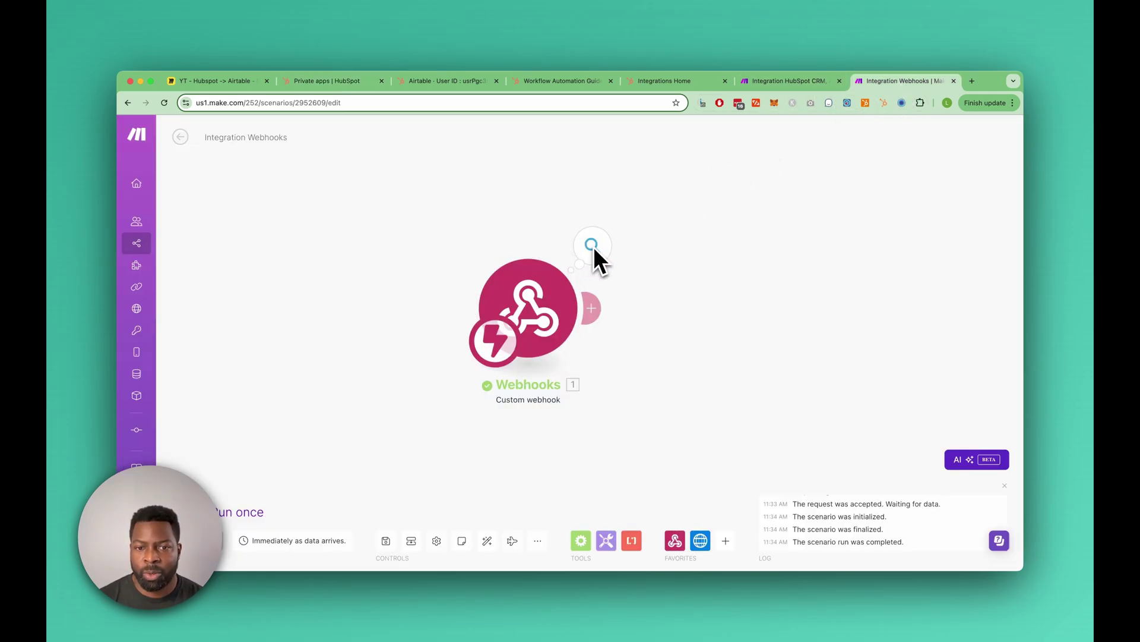
{"action": "left_click_drag", "start_coordinate": [538, 312], "coordinate": [451, 315]}
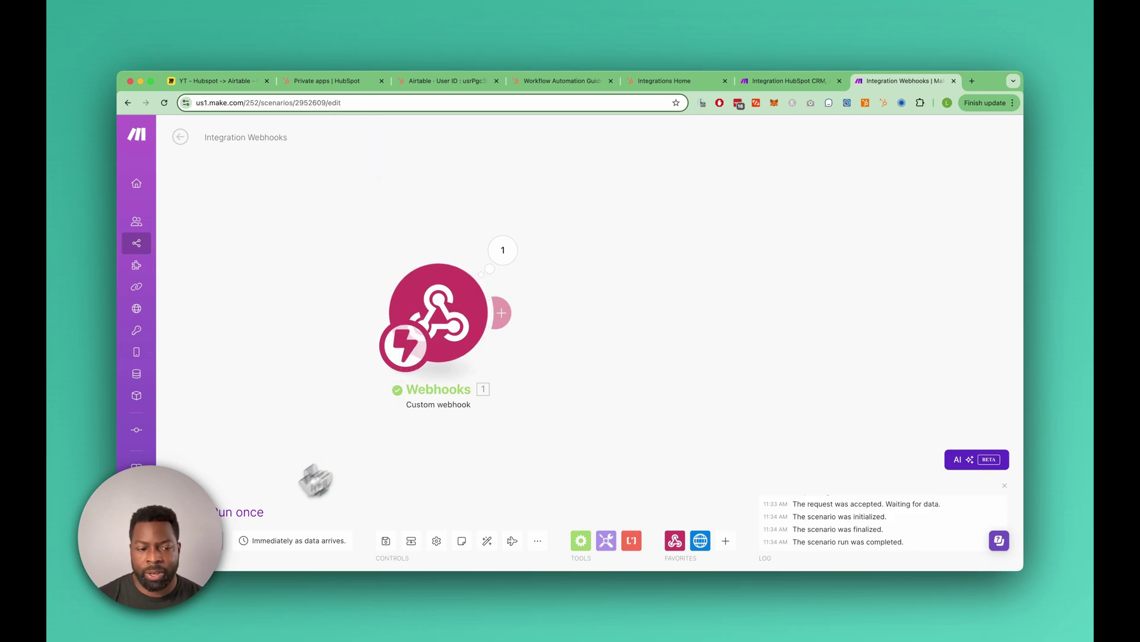
{"action": "left_click", "coordinate": [237, 512]}
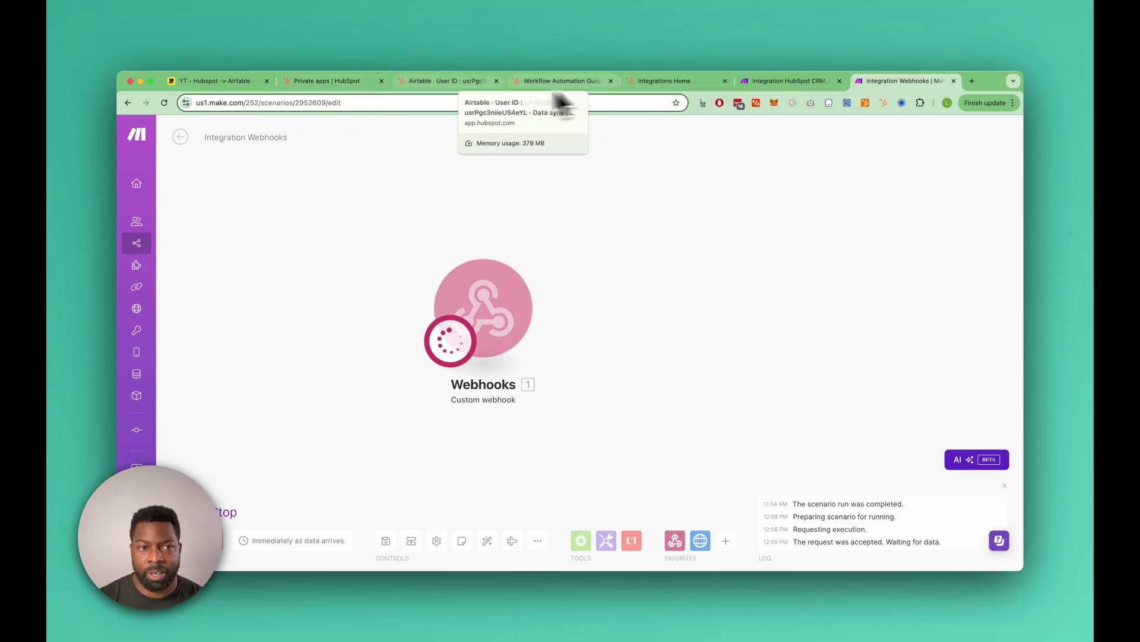
{"action": "left_click", "coordinate": [317, 85]}
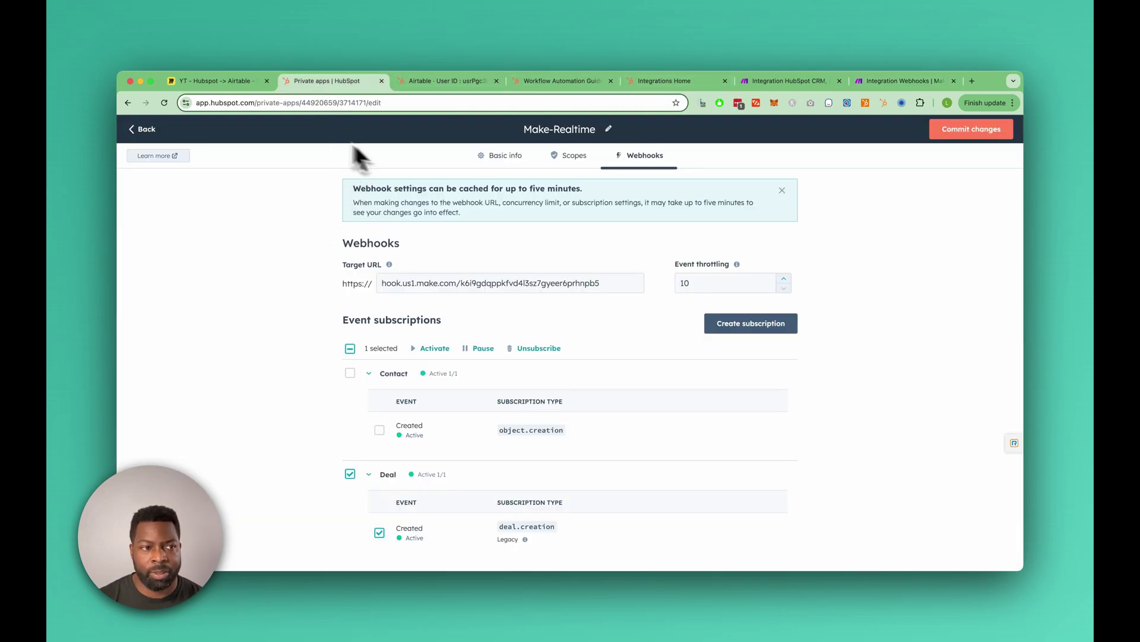
Leave the app editor and go to the CRM Contacts list
{"action": "left_click", "coordinate": [146, 129]}
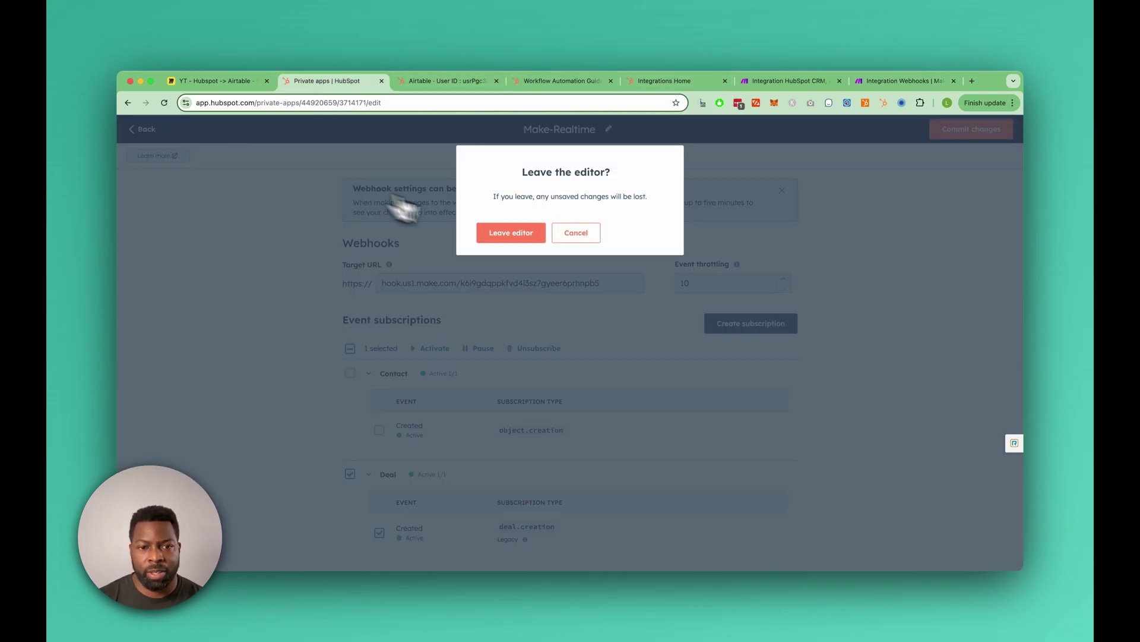
{"action": "left_click", "coordinate": [513, 233]}
{"action": "mouse_move", "coordinate": [145, 211]}
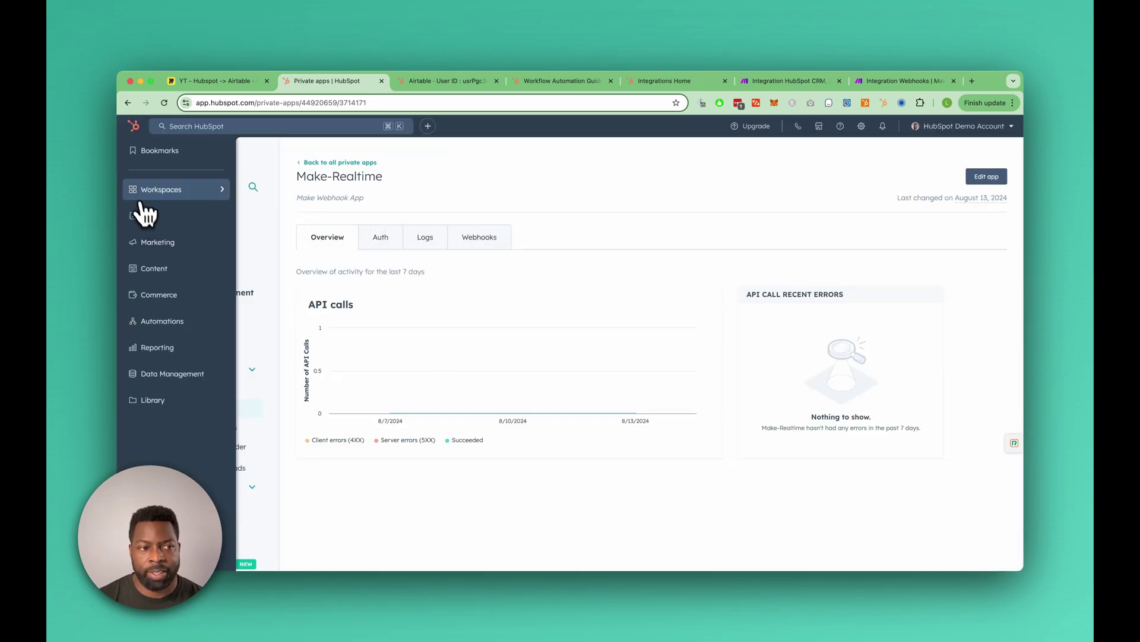
{"action": "mouse_move", "coordinate": [168, 226]}
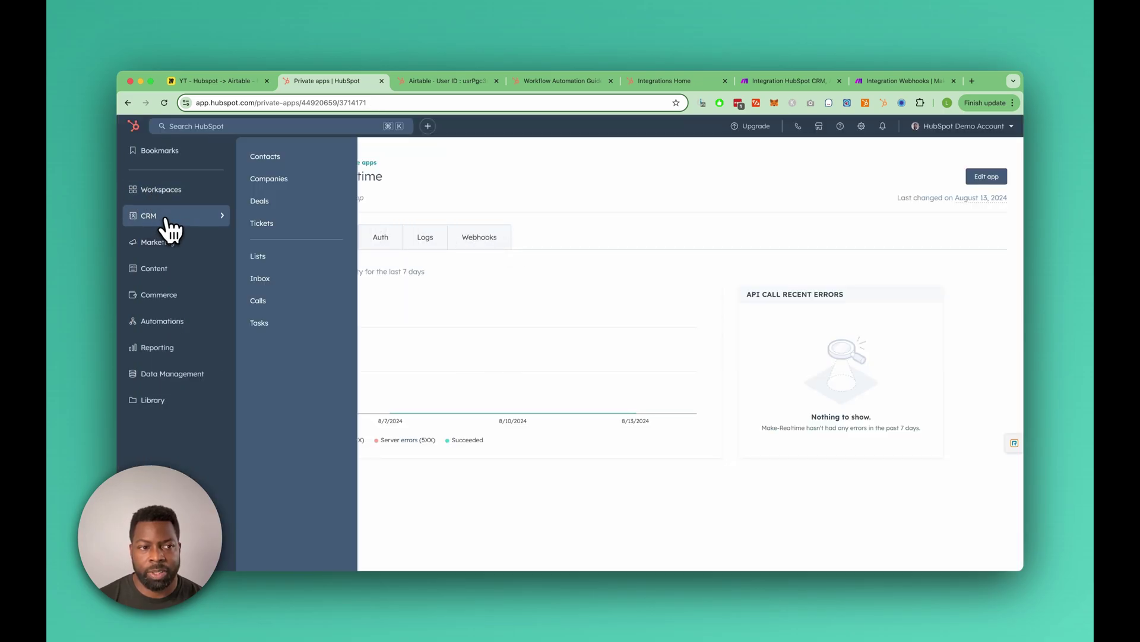
{"action": "left_click", "coordinate": [274, 159]}
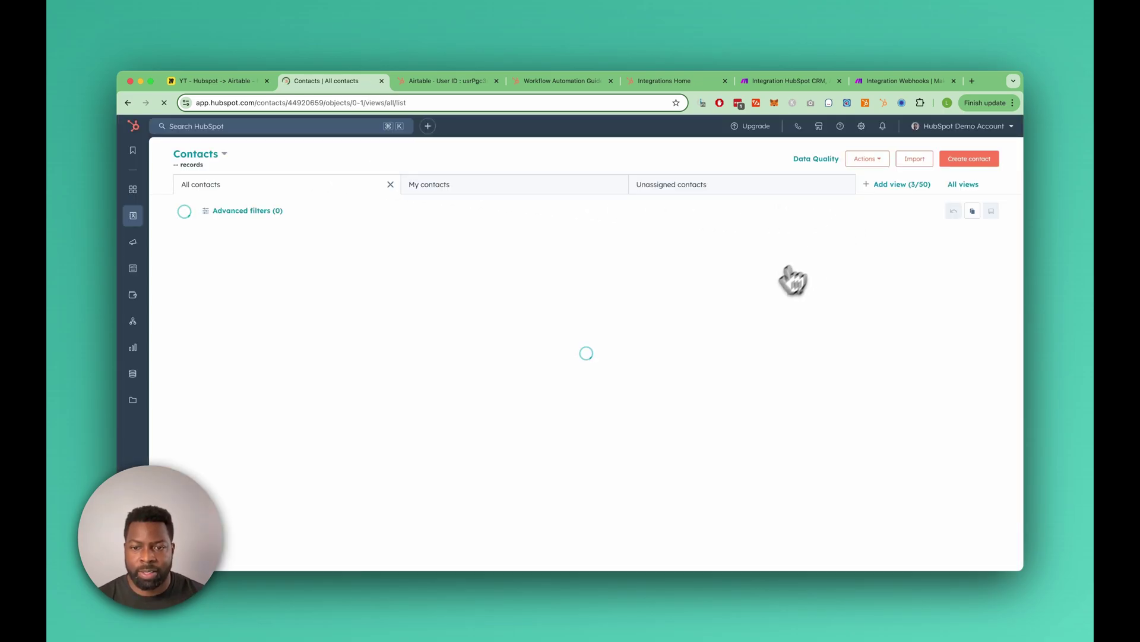
Create a contact with the test e-mail address, first name and last name
{"action": "left_click", "coordinate": [972, 160]}
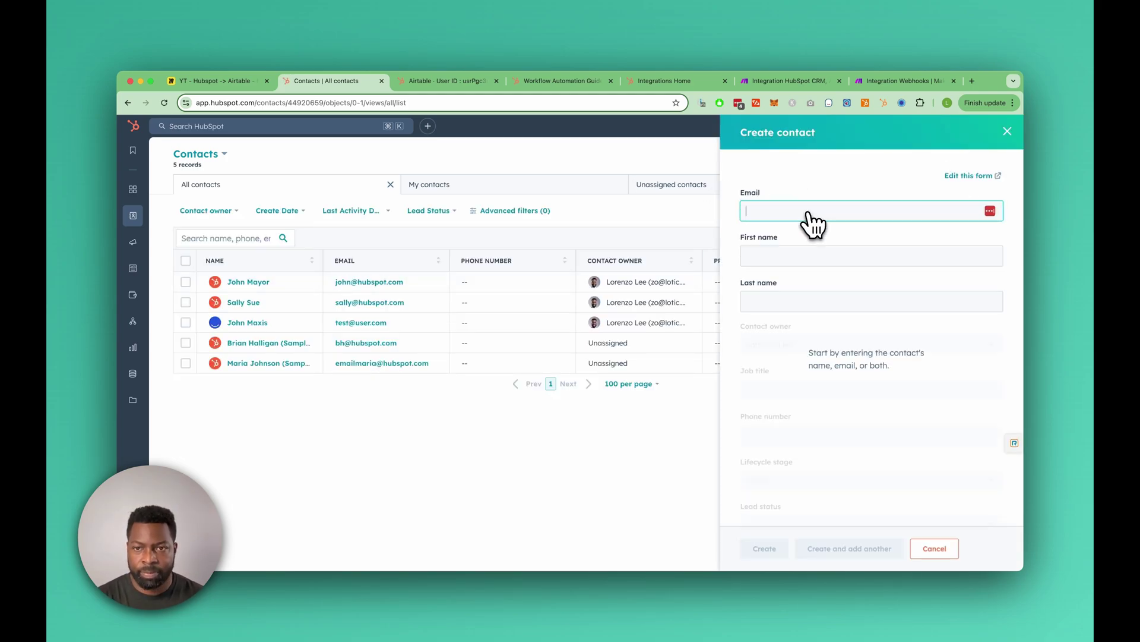
{"action": "type", "text": "james"}
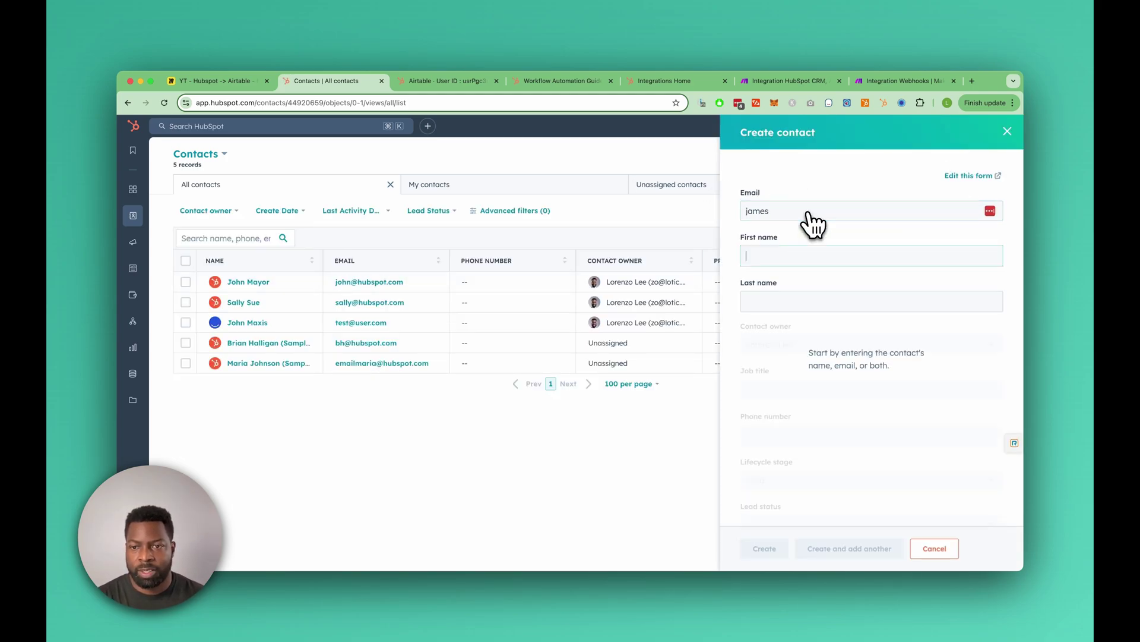
{"action": "key", "text": "Tab"}
{"action": "type", "text": "j"}
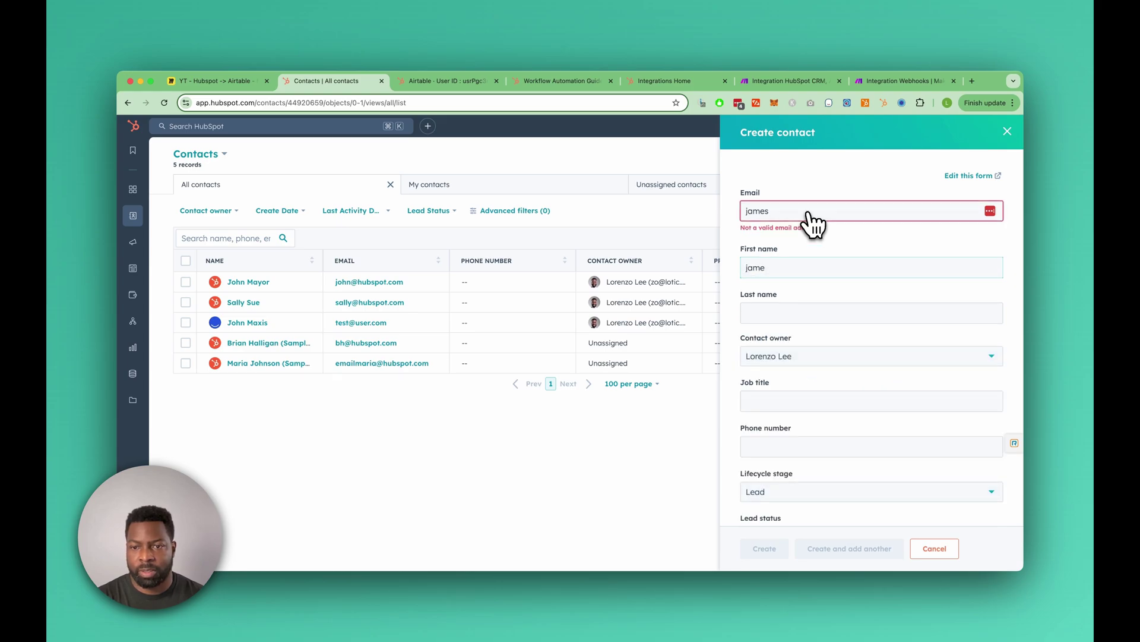
{"action": "double_click", "coordinate": [810, 214]}
{"action": "type", "text": "jame"}
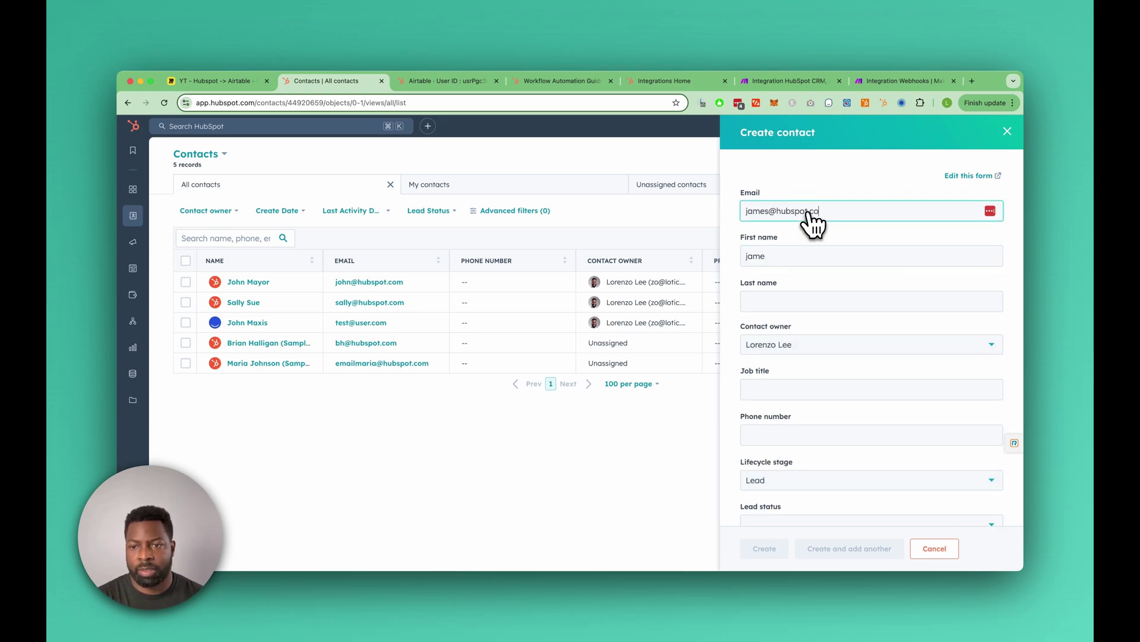
{"action": "type", "text": "m"}
{"action": "key", "text": "Tab"}
{"action": "key", "text": "Tab"}
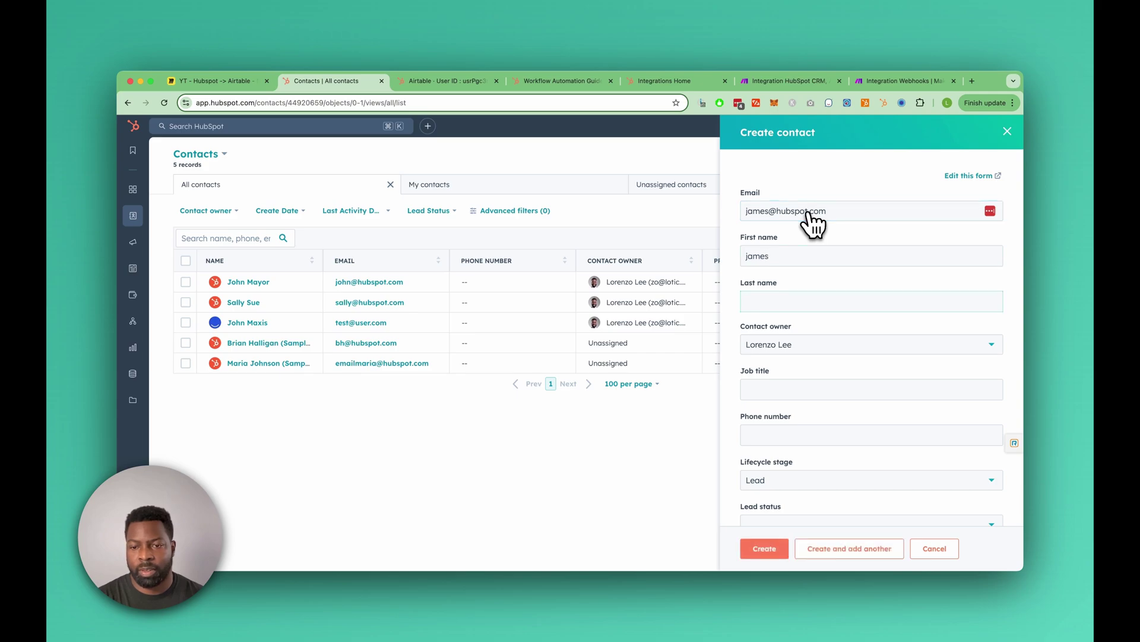
{"action": "type", "text": "ha"}
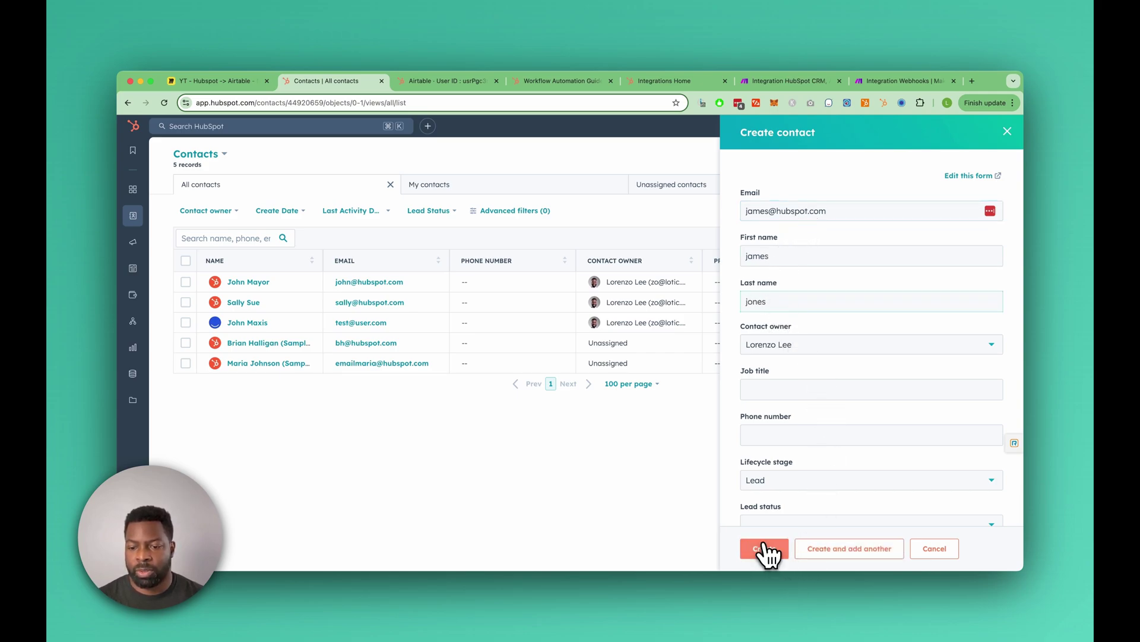
{"action": "left_click", "coordinate": [766, 554]}
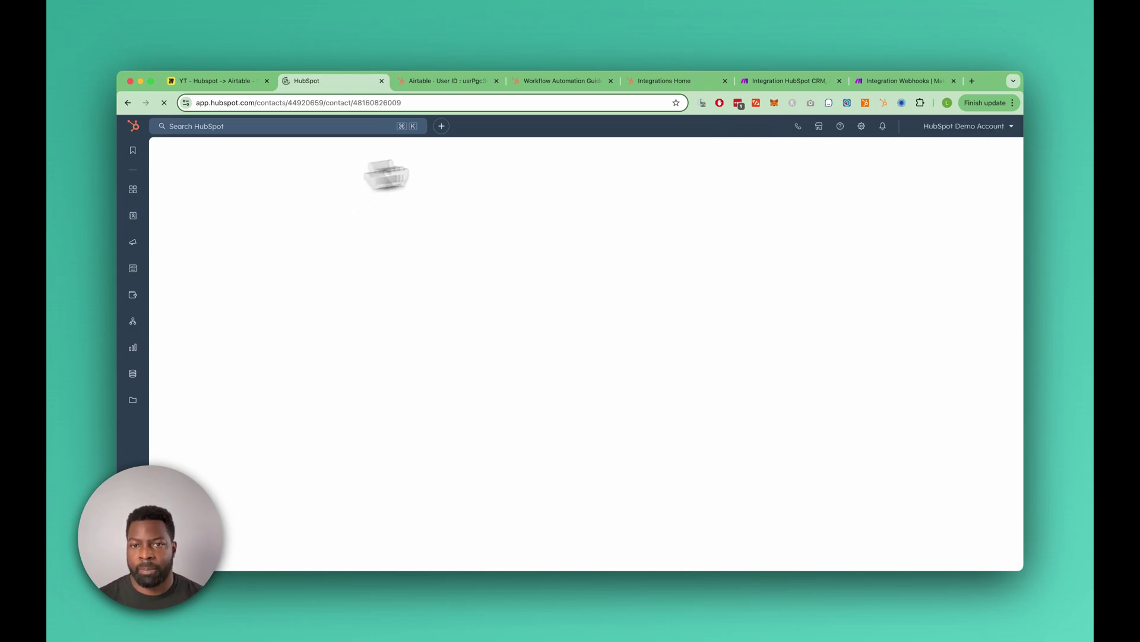
Verify the new contact in HubSpot's record and list, then stop the waiting Make scenario
{"action": "left_click", "coordinate": [889, 82]}
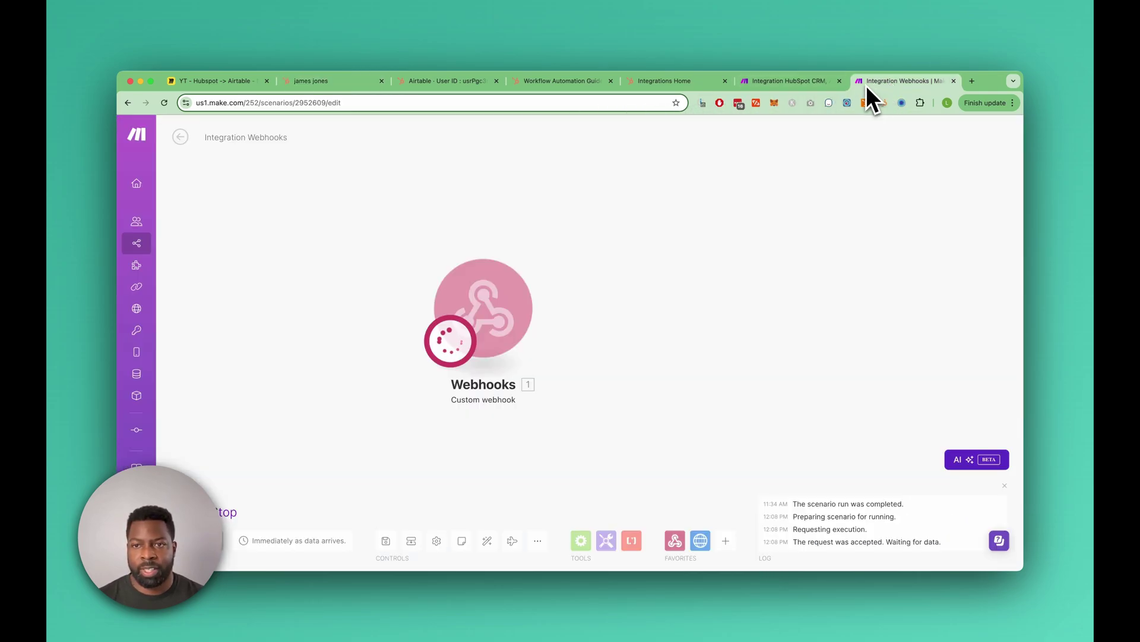
{"action": "left_click", "coordinate": [224, 84]}
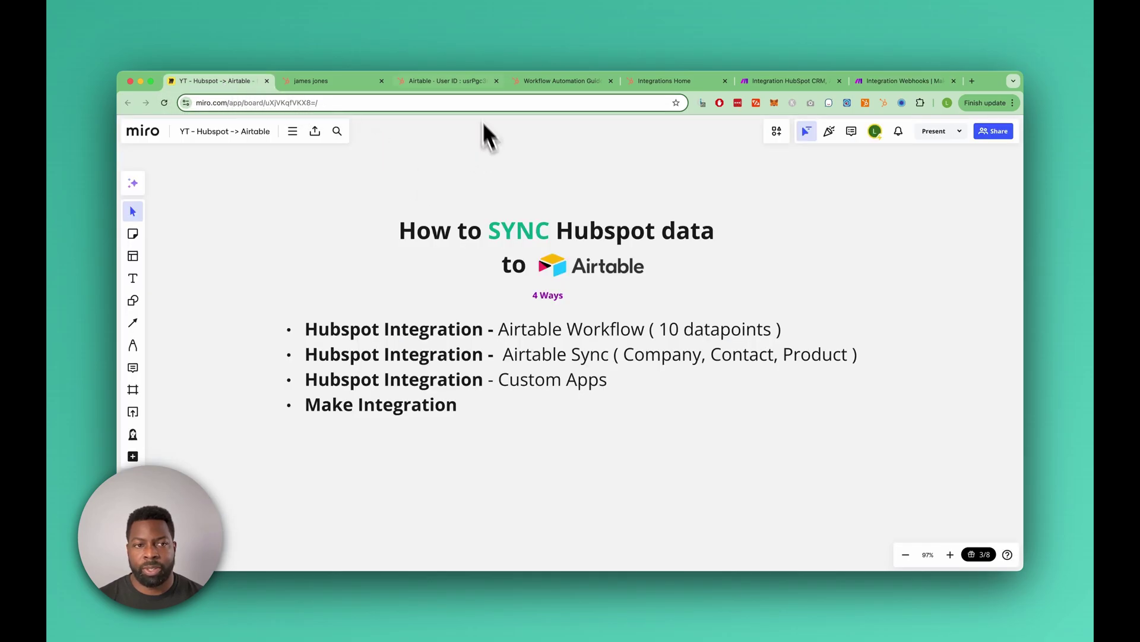
{"action": "left_click", "coordinate": [336, 82]}
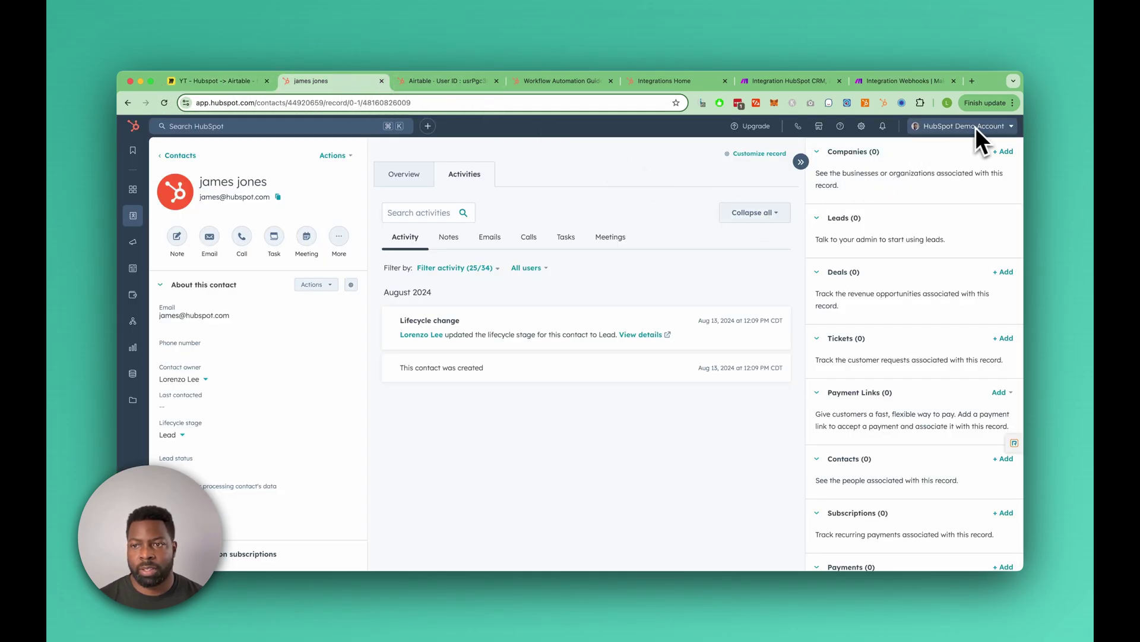
{"action": "left_click", "coordinate": [903, 86]}
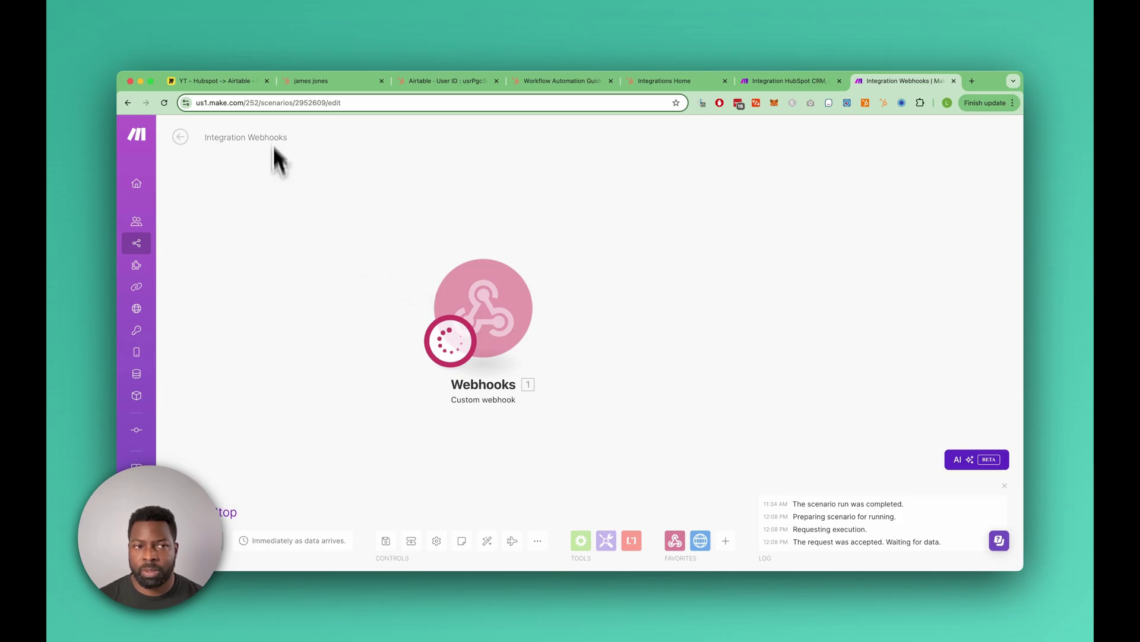
{"action": "left_click", "coordinate": [330, 83]}
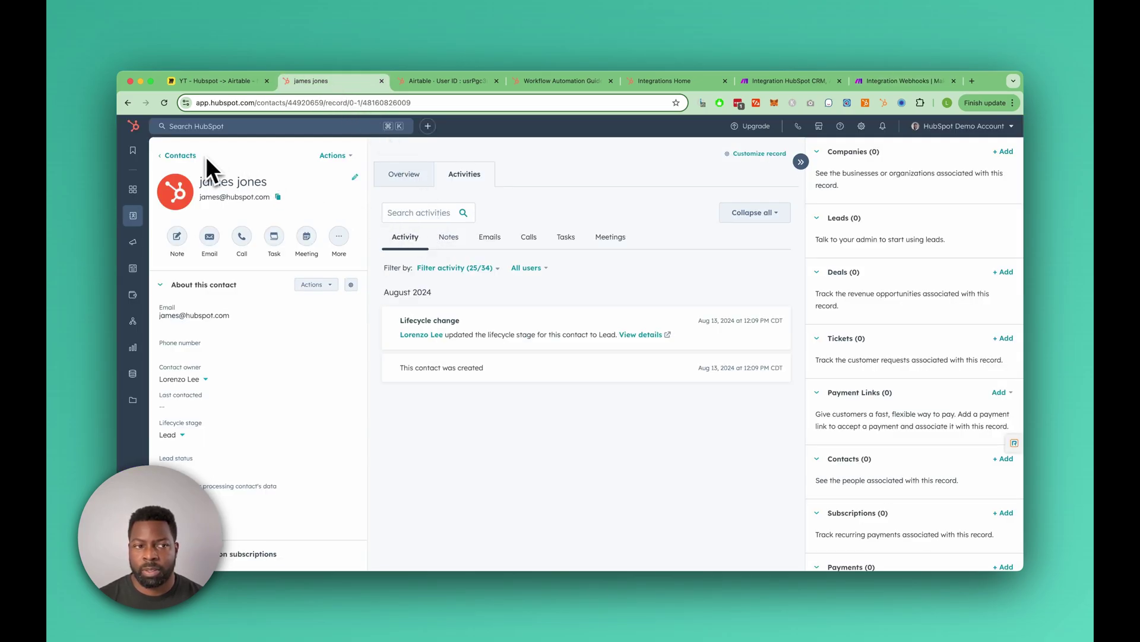
{"action": "left_click", "coordinate": [913, 81]}
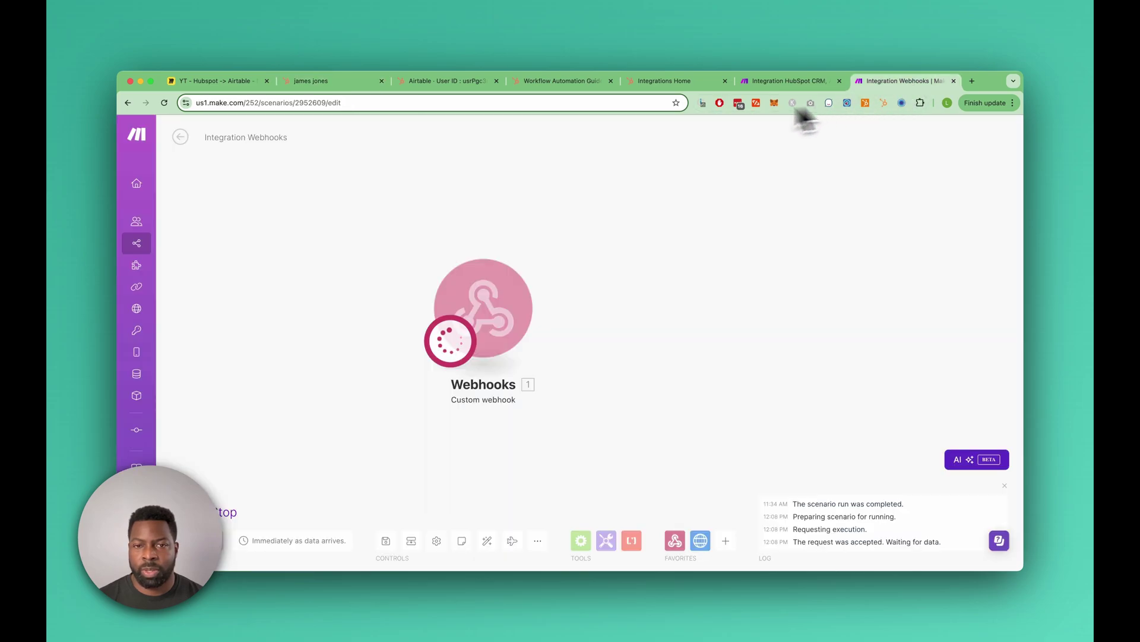
{"action": "left_click", "coordinate": [309, 83]}
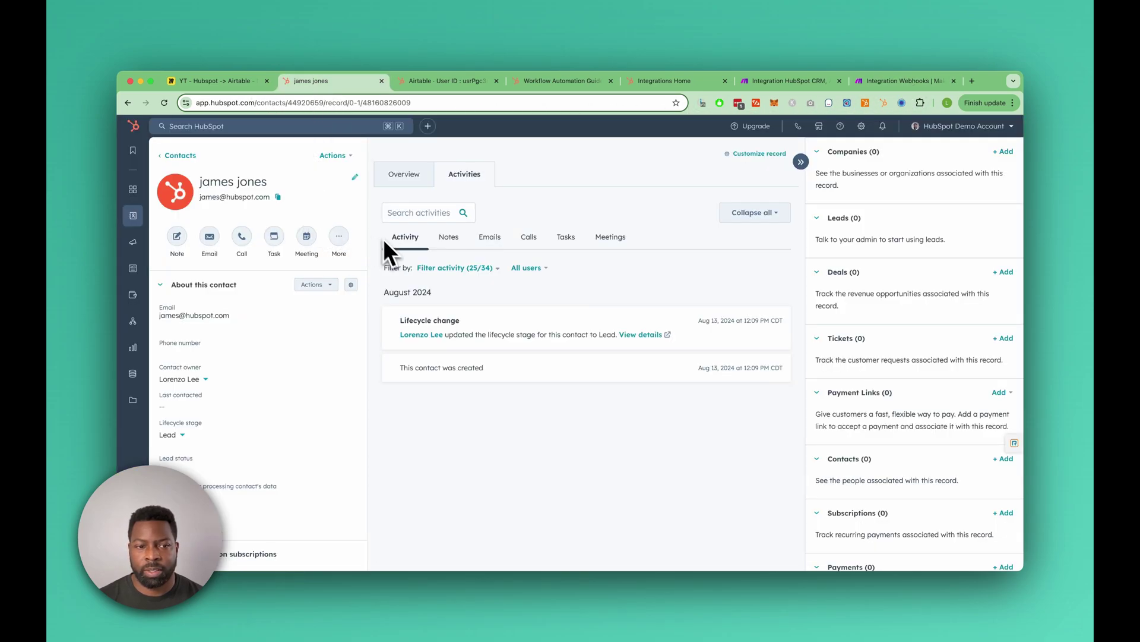
{"action": "left_click", "coordinate": [177, 155]}
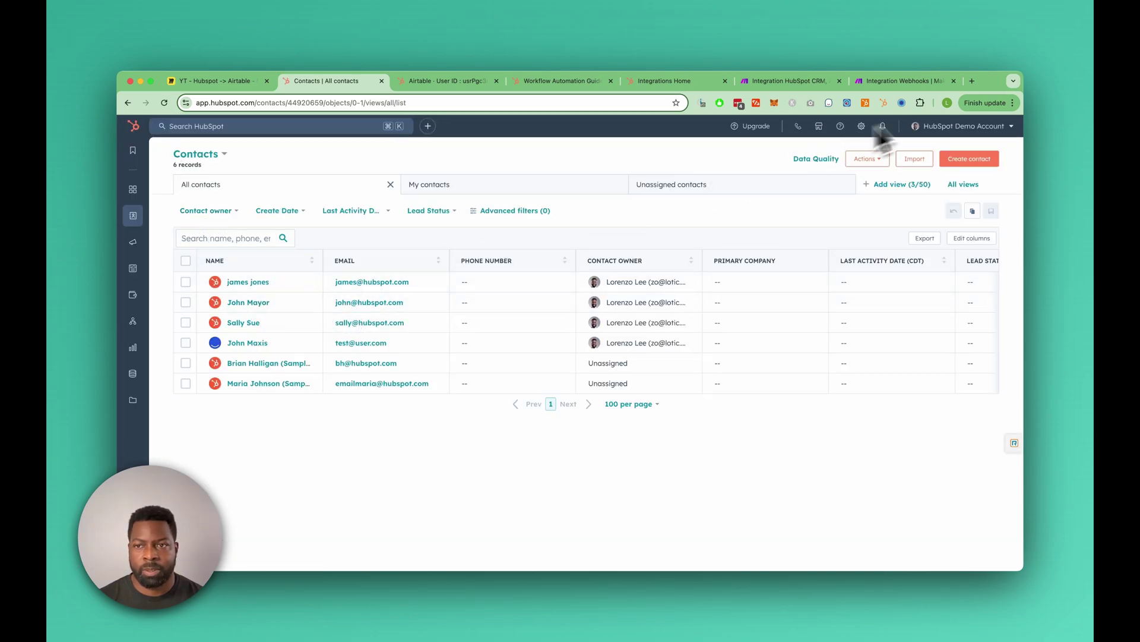
{"action": "left_click", "coordinate": [900, 84]}
{"action": "left_click", "coordinate": [205, 512]}
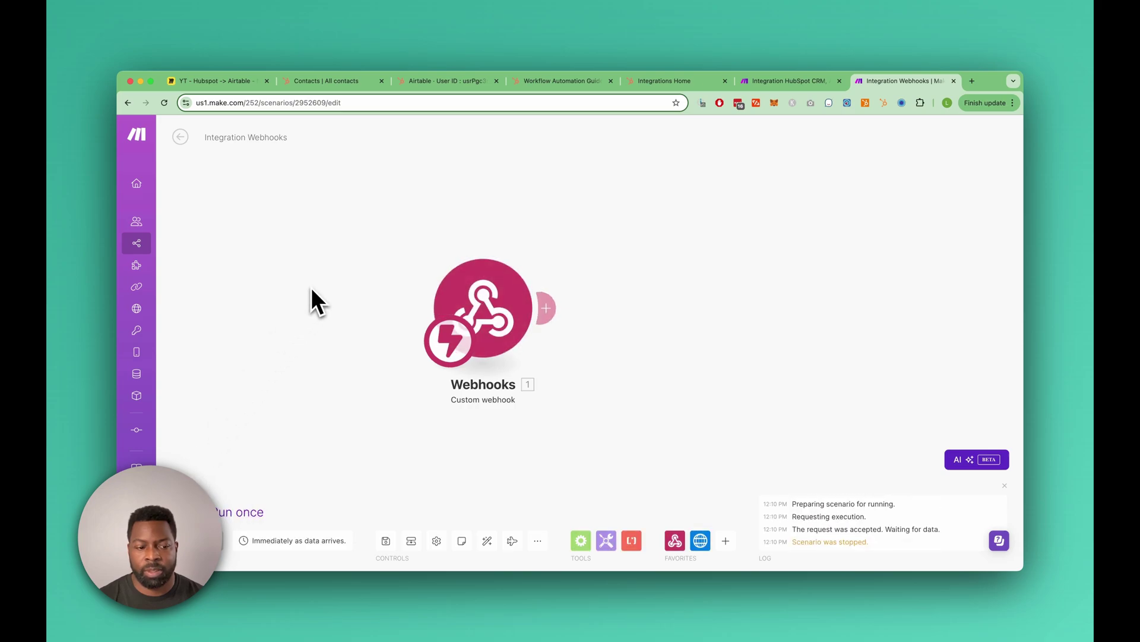
Save the Integration Webhooks scenario changes and open its run history
{"action": "left_click", "coordinate": [180, 137]}
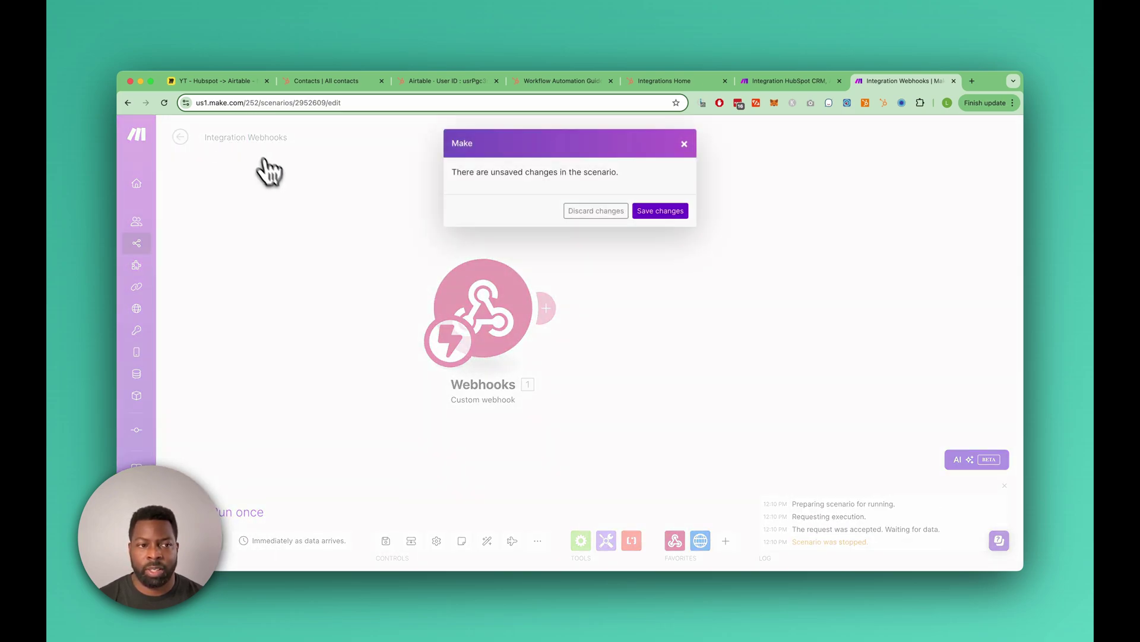
{"action": "left_click", "coordinate": [661, 212]}
{"action": "left_click", "coordinate": [237, 166]}
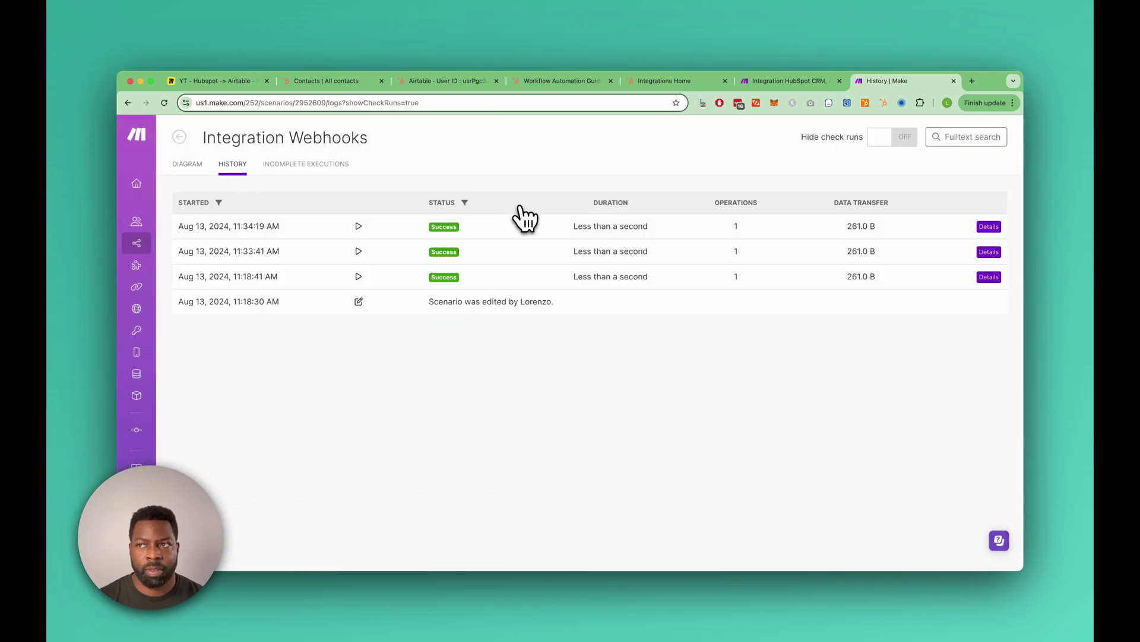
Copy the new contact's objectId from the latest run's webhook output bundle
{"action": "left_click", "coordinate": [989, 227]}
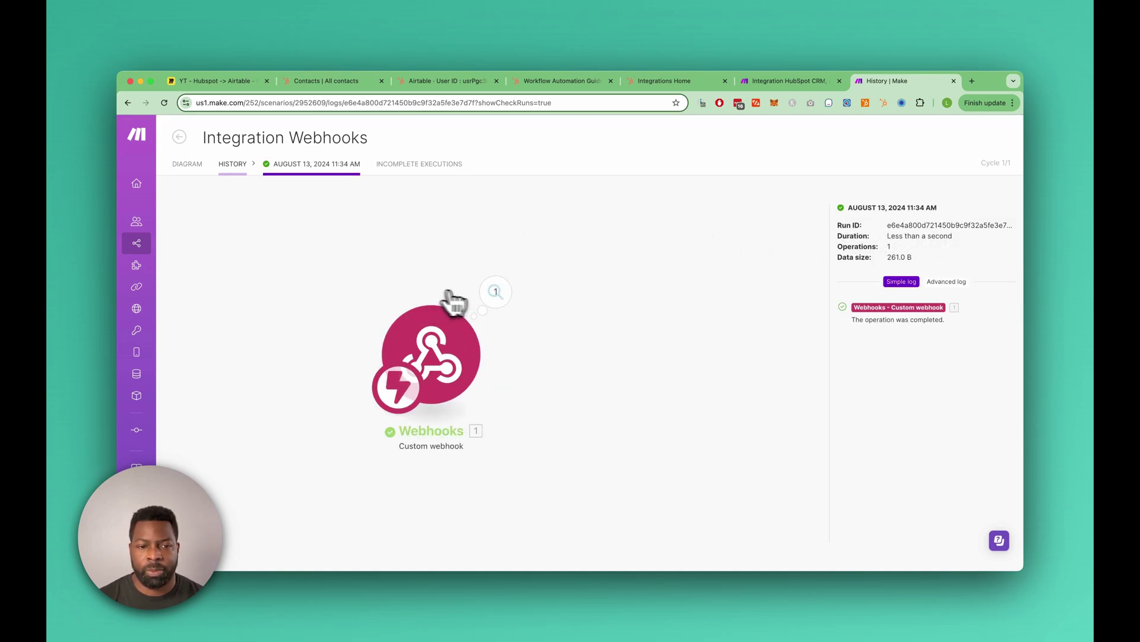
{"action": "left_click", "coordinate": [498, 296]}
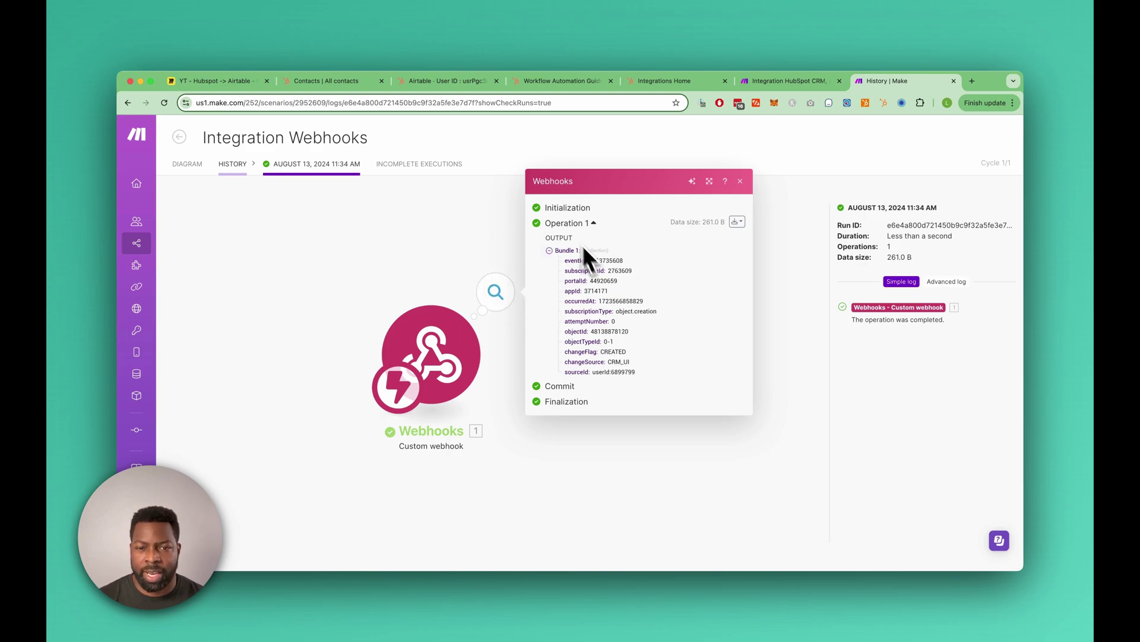
{"action": "mouse_move", "coordinate": [588, 265]}
{"action": "left_mouse_down"}
{"action": "mouse_move", "coordinate": [626, 374]}
{"action": "mouse_move", "coordinate": [565, 267]}
{"action": "left_mouse_up"}
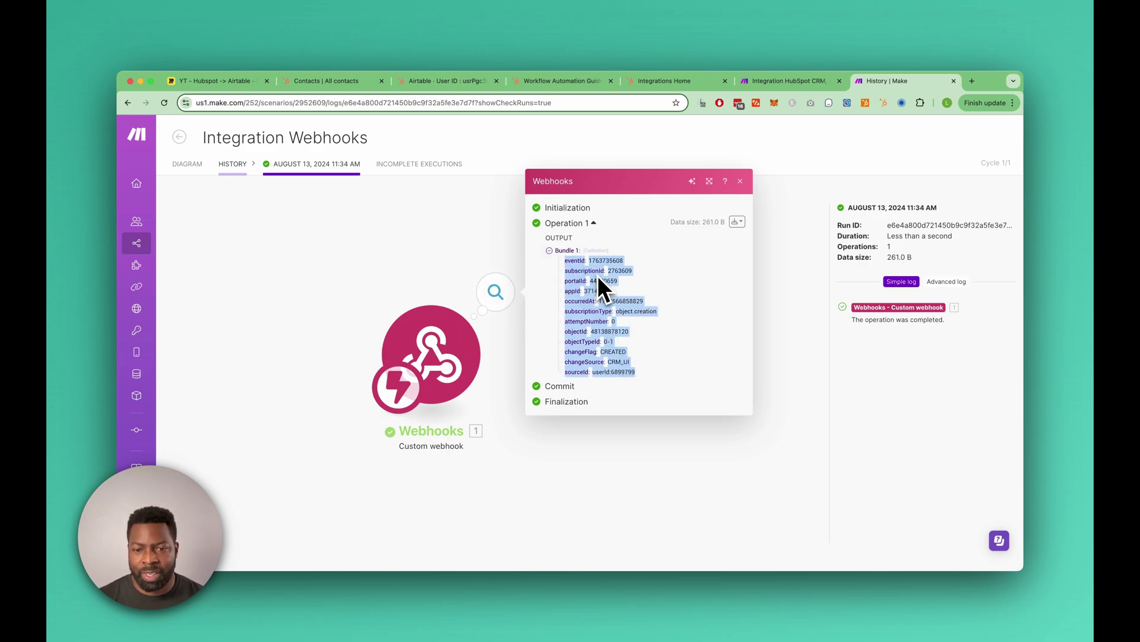
{"action": "left_click", "coordinate": [584, 263]}
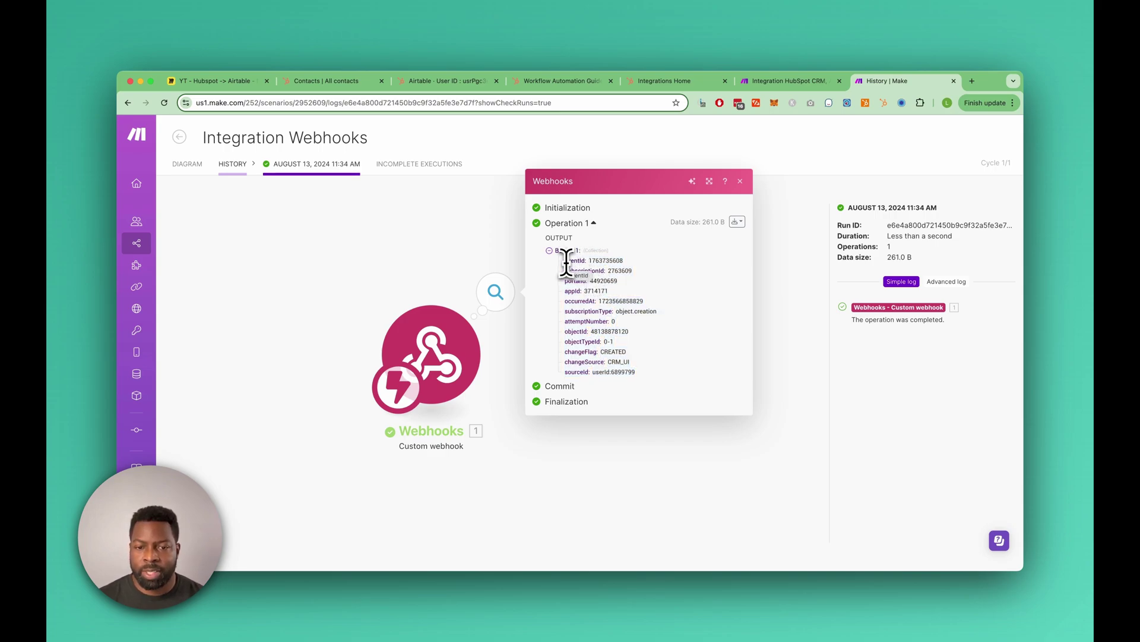
{"action": "left_click_drag", "start_coordinate": [566, 261], "coordinate": [638, 372]}
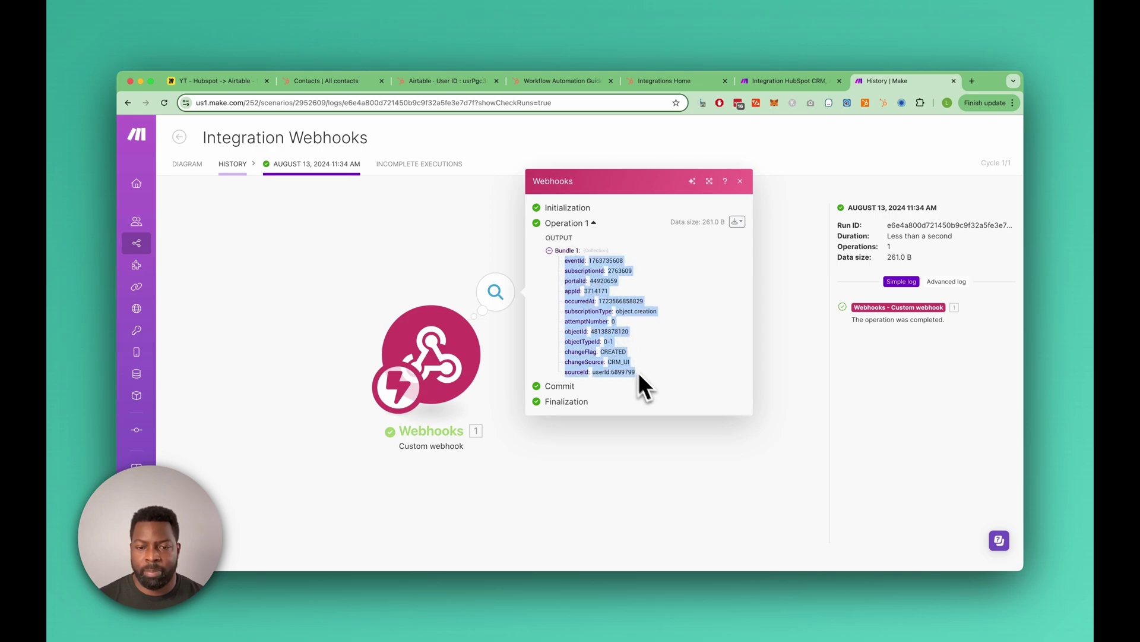
{"action": "left_click", "coordinate": [480, 261]}
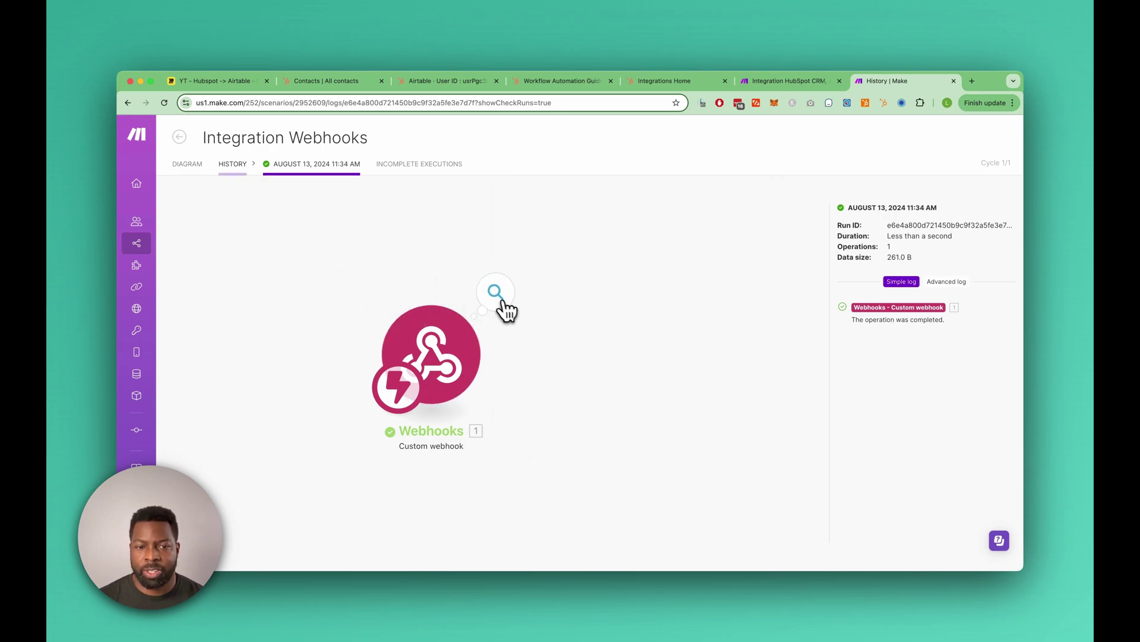
{"action": "left_click", "coordinate": [502, 301]}
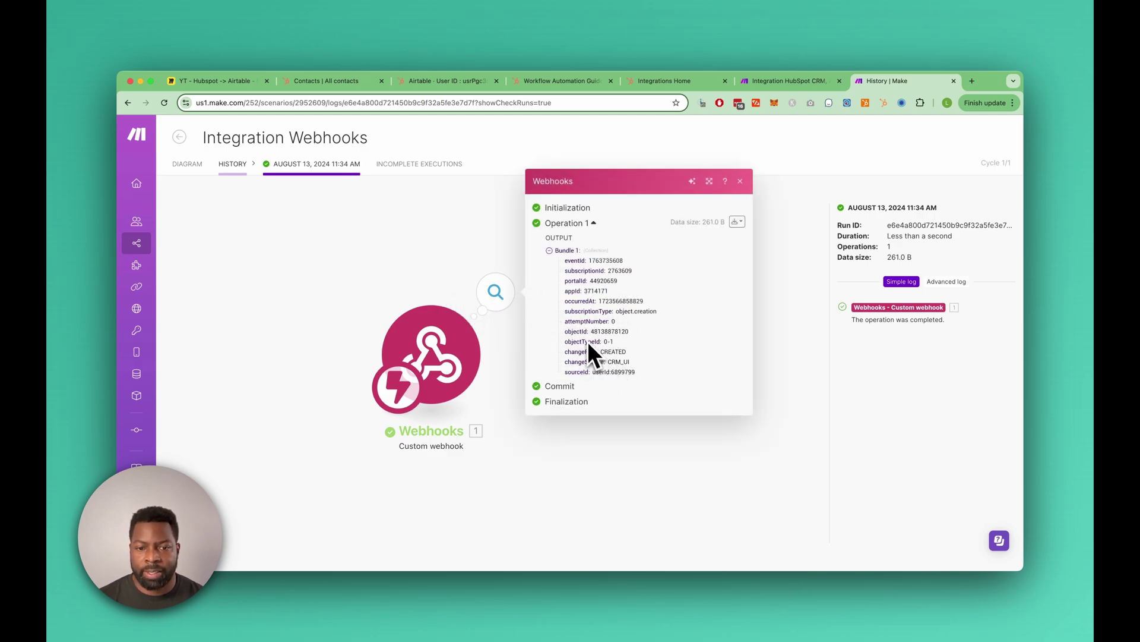
{"action": "double_click", "coordinate": [605, 331]}
{"action": "right_click", "coordinate": [610, 333]}
{"action": "left_click", "coordinate": [630, 353]}
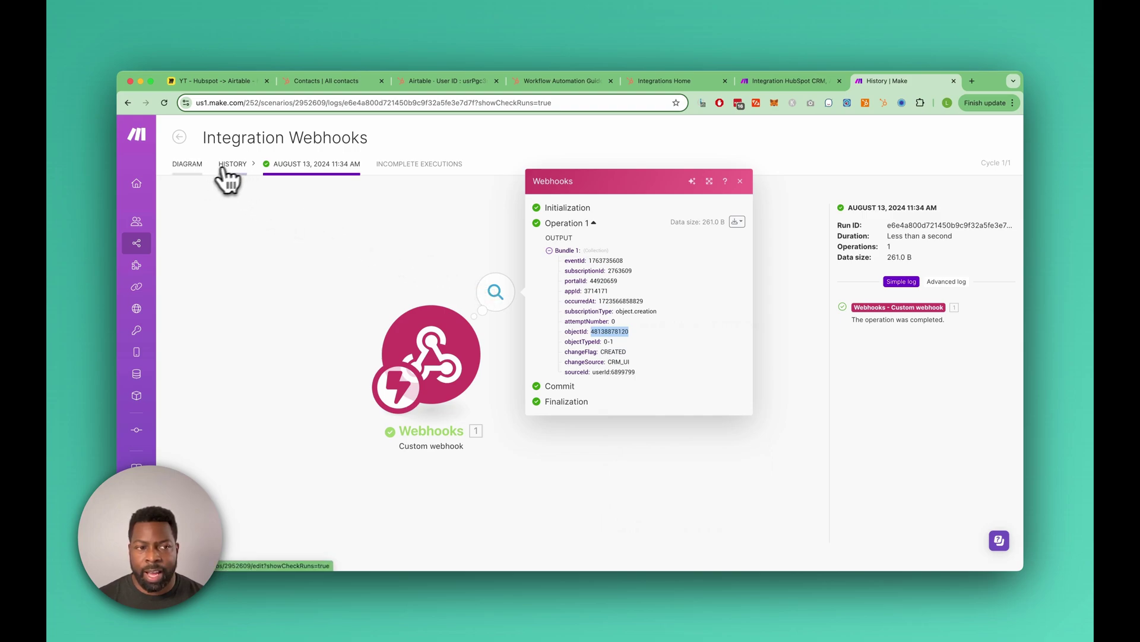
{"action": "left_click", "coordinate": [193, 168]}
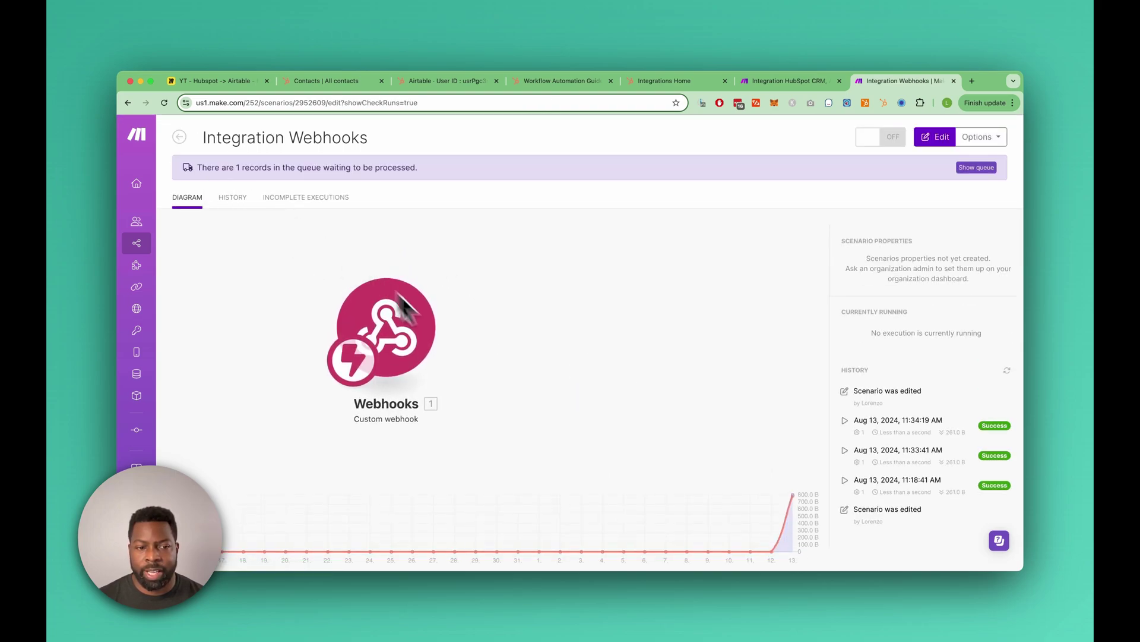
Add a HubSpot CRM 'Get a Contact' module after the webhook
{"action": "triple_click", "coordinate": [266, 169]}
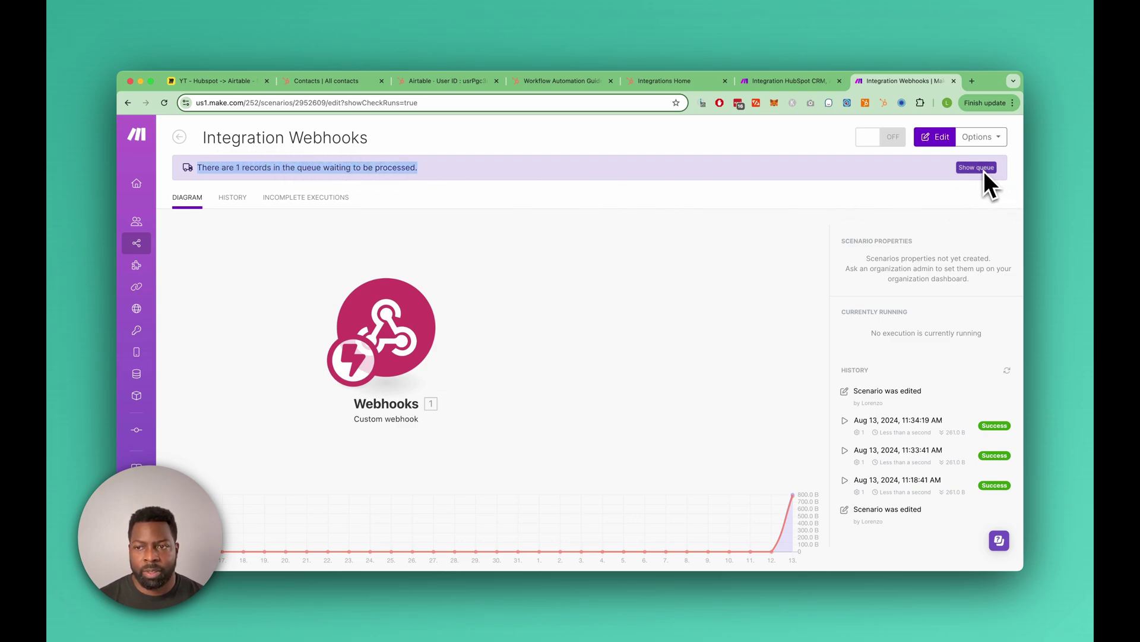
{"action": "left_click", "coordinate": [385, 333]}
{"action": "left_click", "coordinate": [486, 333]}
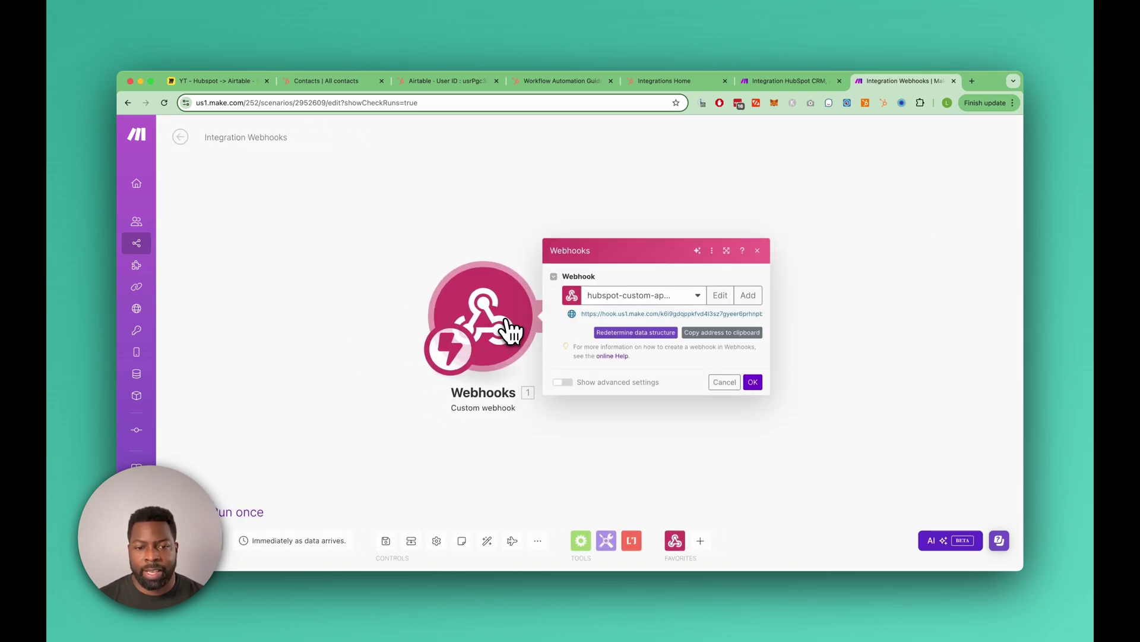
{"action": "left_click", "coordinate": [402, 222]}
{"action": "left_click", "coordinate": [543, 308]}
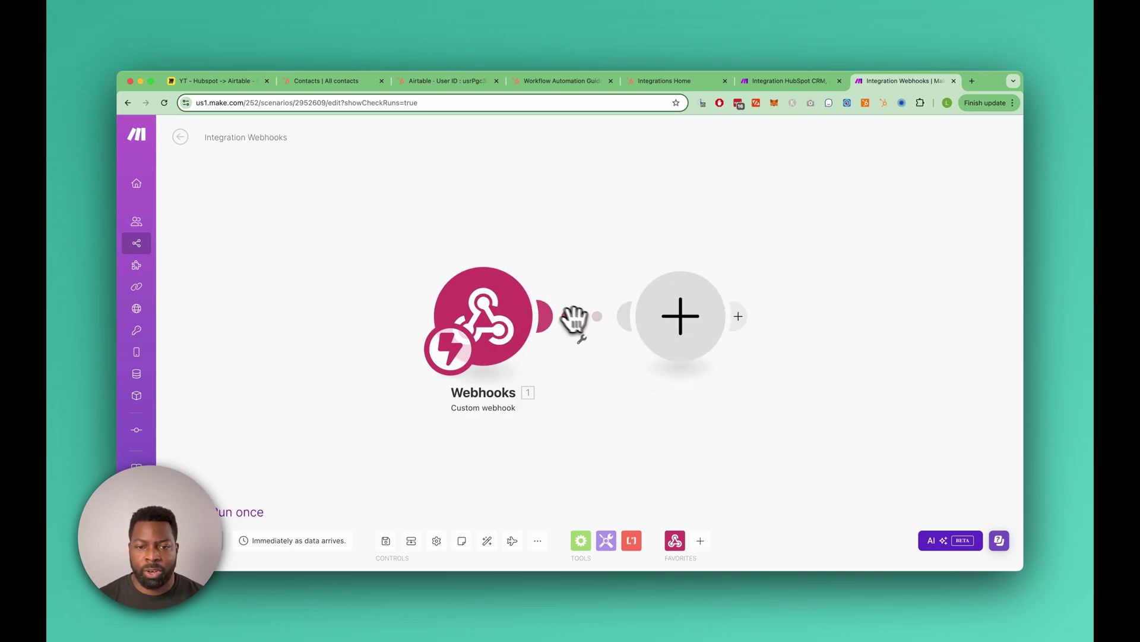
{"action": "type", "text": "hubspot"}
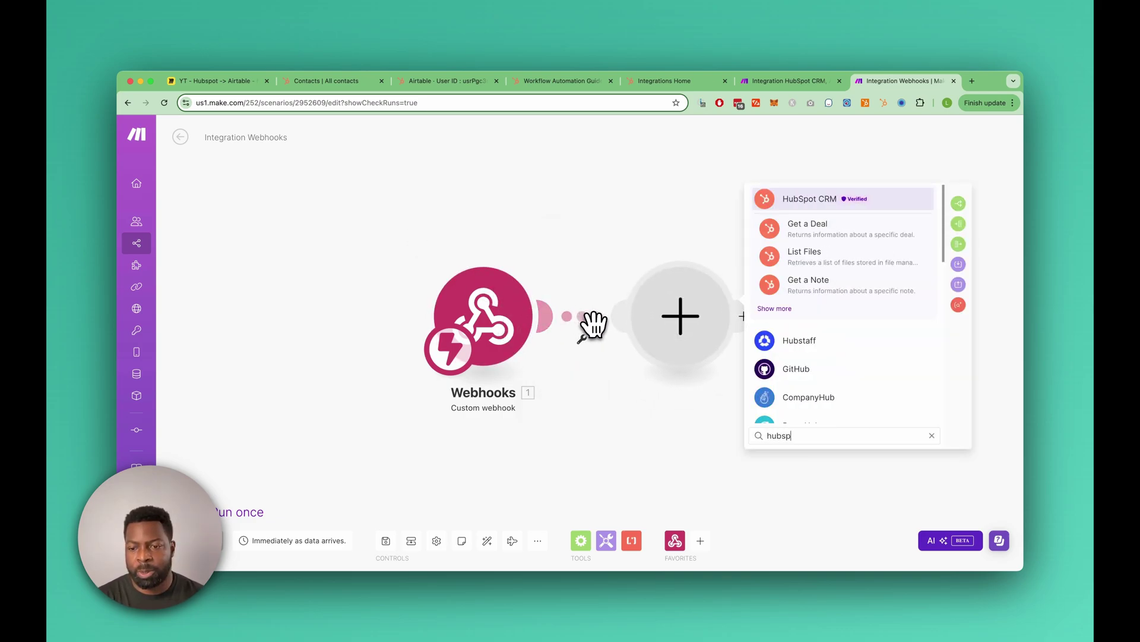
{"action": "left_click", "coordinate": [770, 205]}
{"action": "scroll", "coordinate": [779, 279], "scroll_direction": "down", "scroll_amount": 3}
{"action": "scroll", "coordinate": [779, 315], "scroll_direction": "down", "scroll_amount": 5}
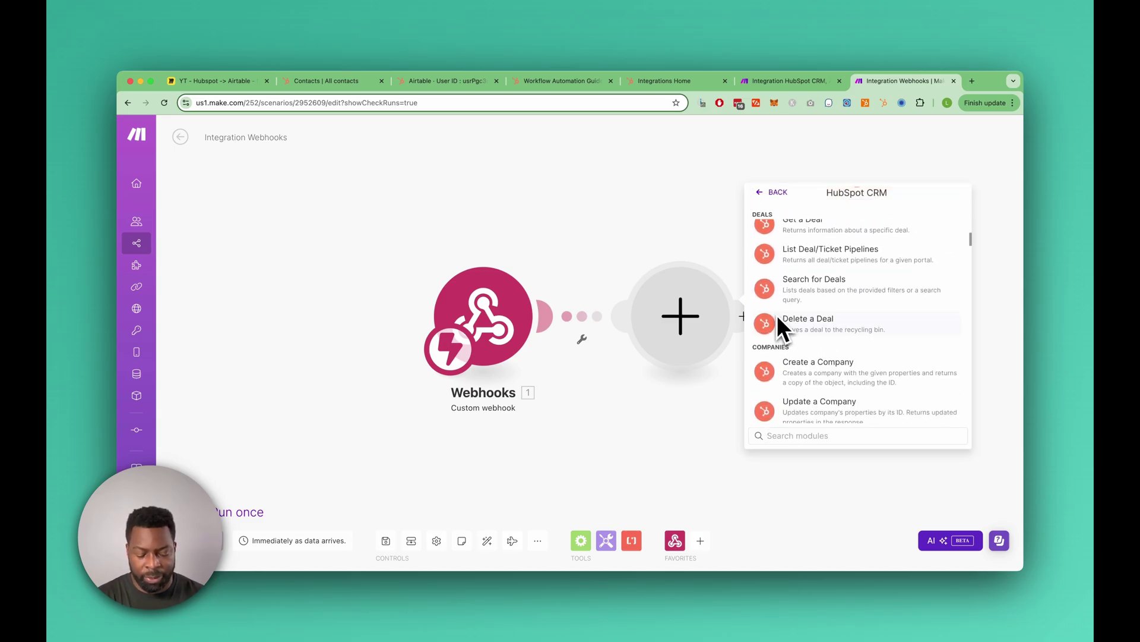
{"action": "scroll", "coordinate": [777, 315], "scroll_direction": "down", "scroll_amount": 2}
{"action": "type", "text": "cont"}
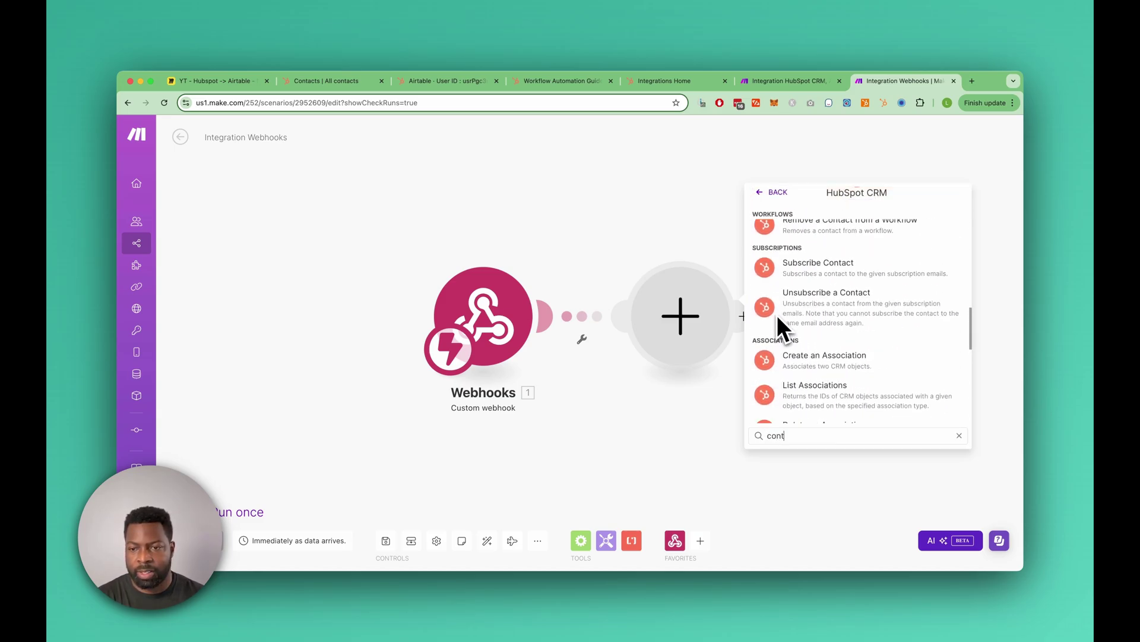
{"action": "type", "text": "act"}
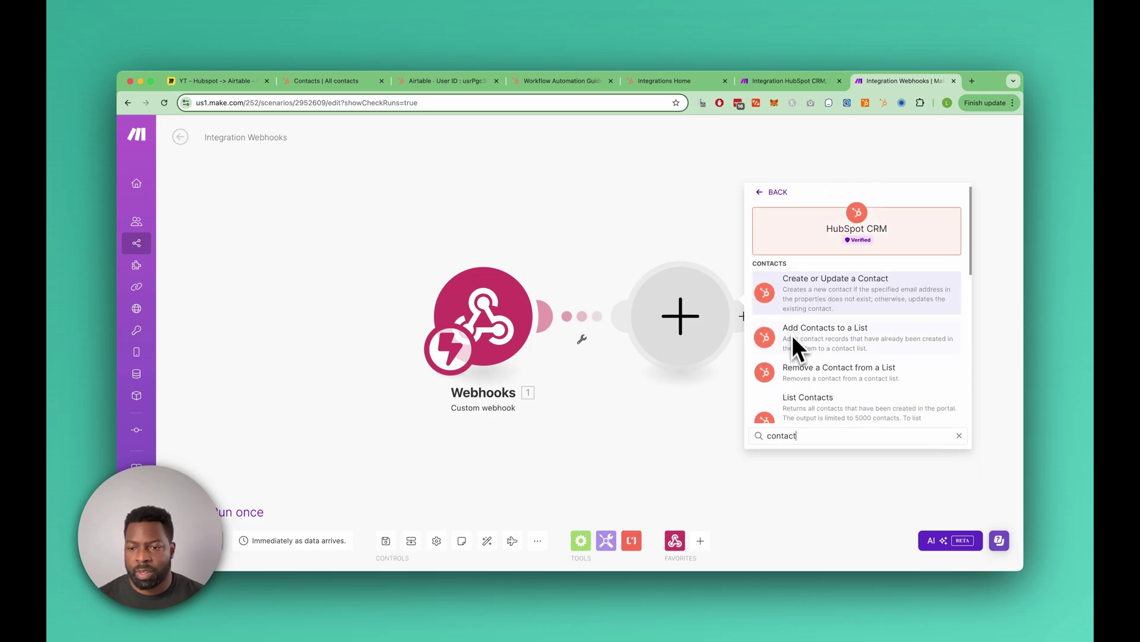
{"action": "scroll", "coordinate": [785, 343], "scroll_direction": "down", "scroll_amount": 5}
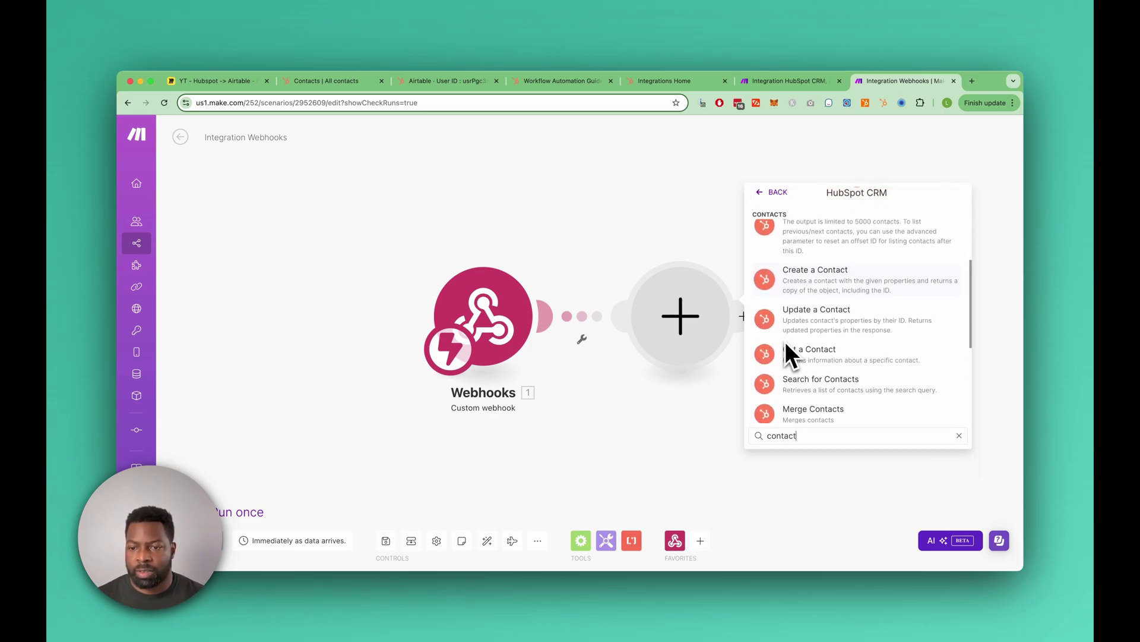
{"action": "scroll", "coordinate": [785, 341], "scroll_direction": "down", "scroll_amount": 2}
{"action": "left_click", "coordinate": [787, 268]}
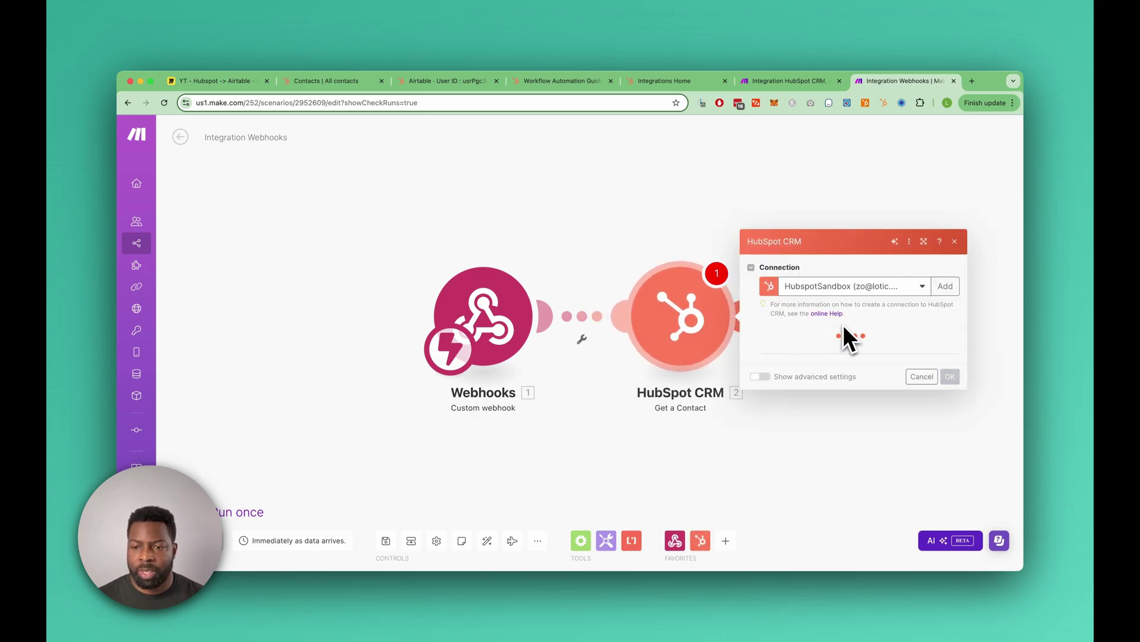
Map the webhook's objectId into the Contact ID field and confirm the module
{"action": "left_click", "coordinate": [772, 351]}
{"action": "left_click", "coordinate": [934, 331]}
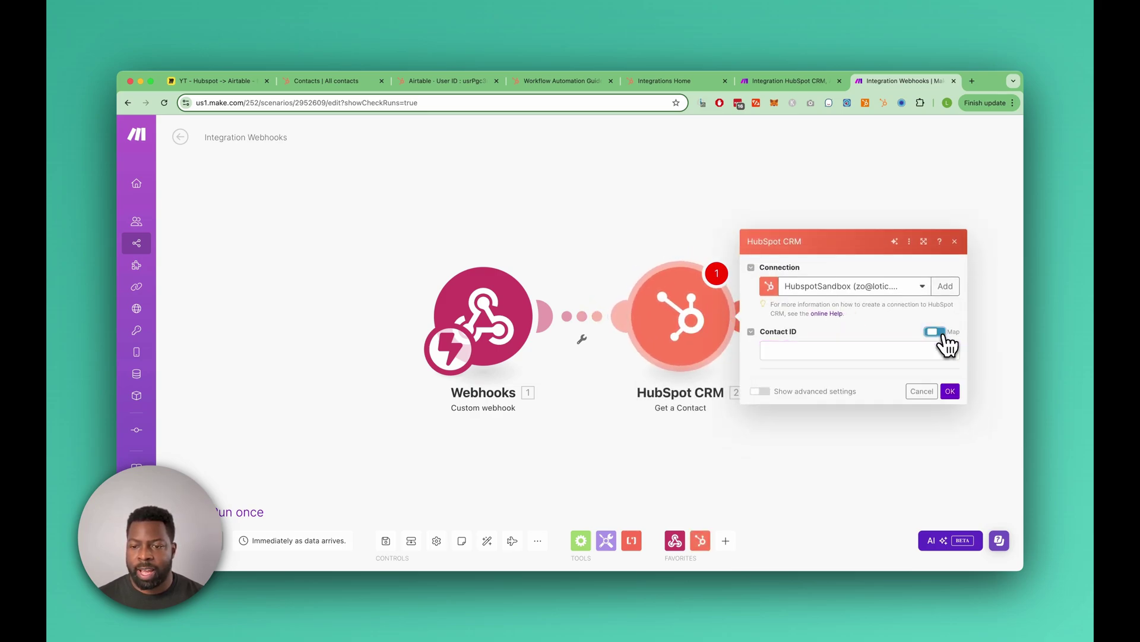
{"action": "left_click", "coordinate": [848, 351]}
{"action": "left_click", "coordinate": [900, 336]}
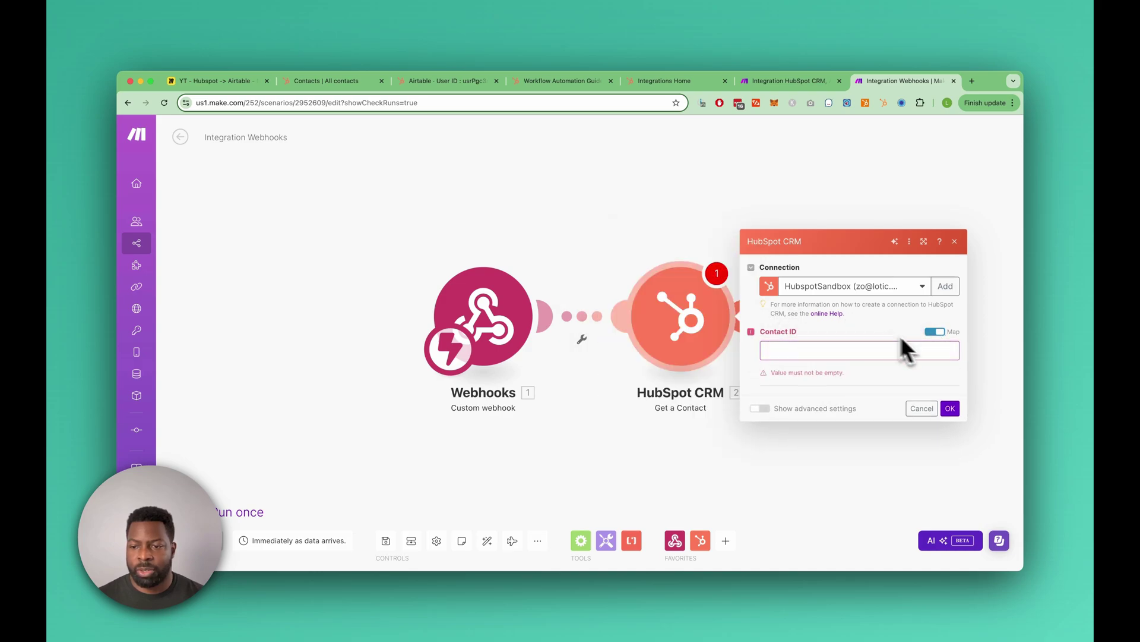
{"action": "left_click", "coordinate": [935, 332]}
{"action": "left_click", "coordinate": [868, 352]}
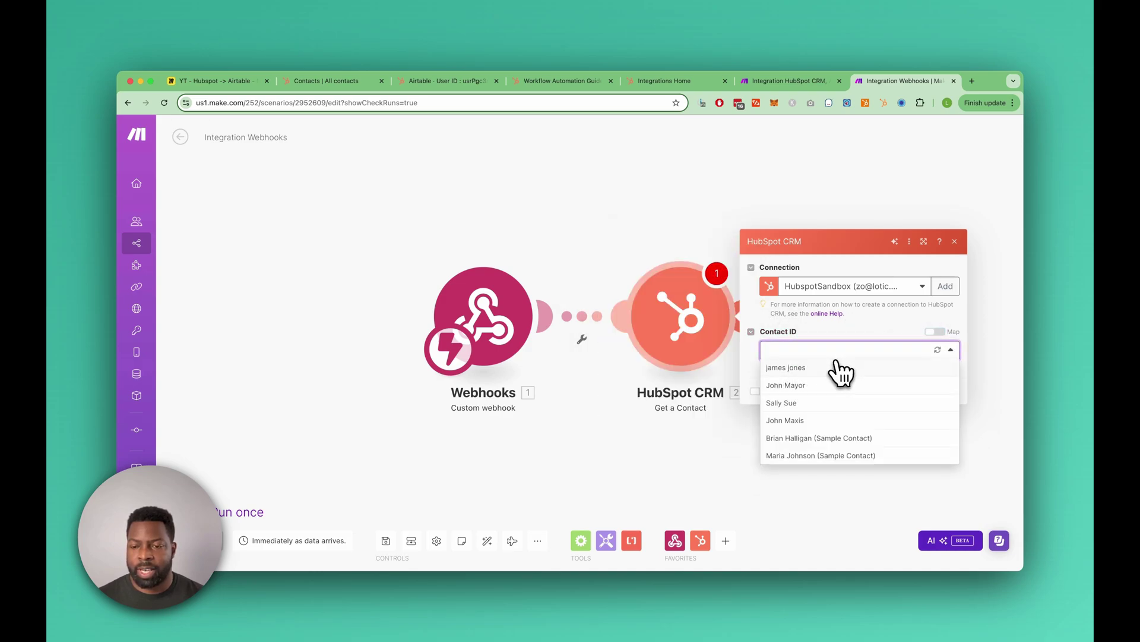
{"action": "left_click", "coordinate": [865, 350]}
{"action": "left_click", "coordinate": [939, 333]}
{"action": "left_click", "coordinate": [826, 354]}
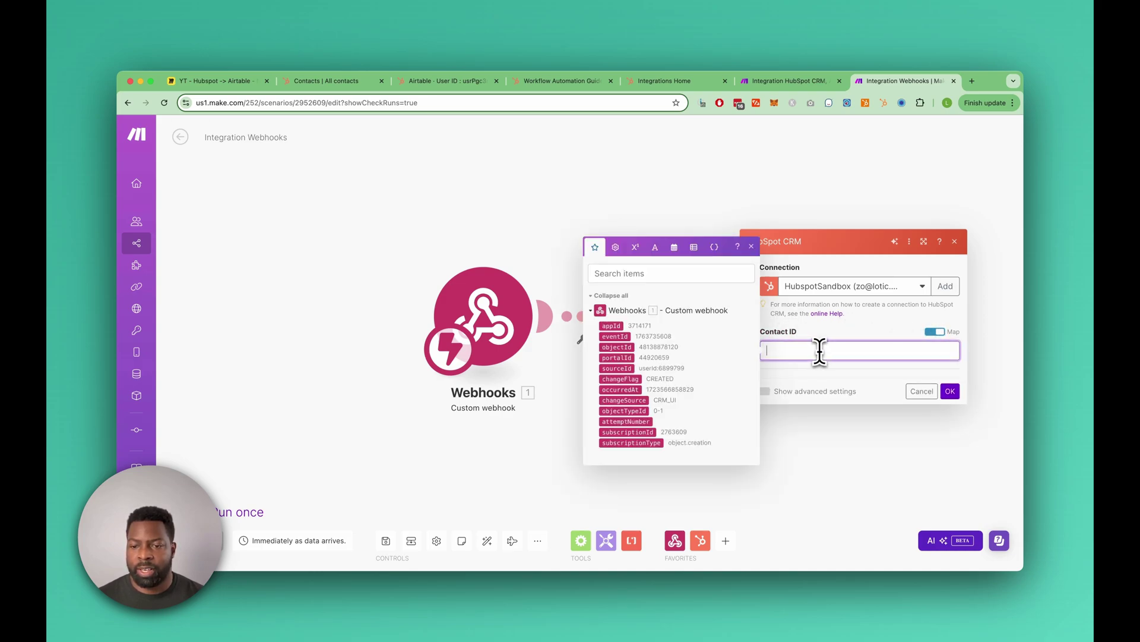
{"action": "left_click", "coordinate": [629, 348]}
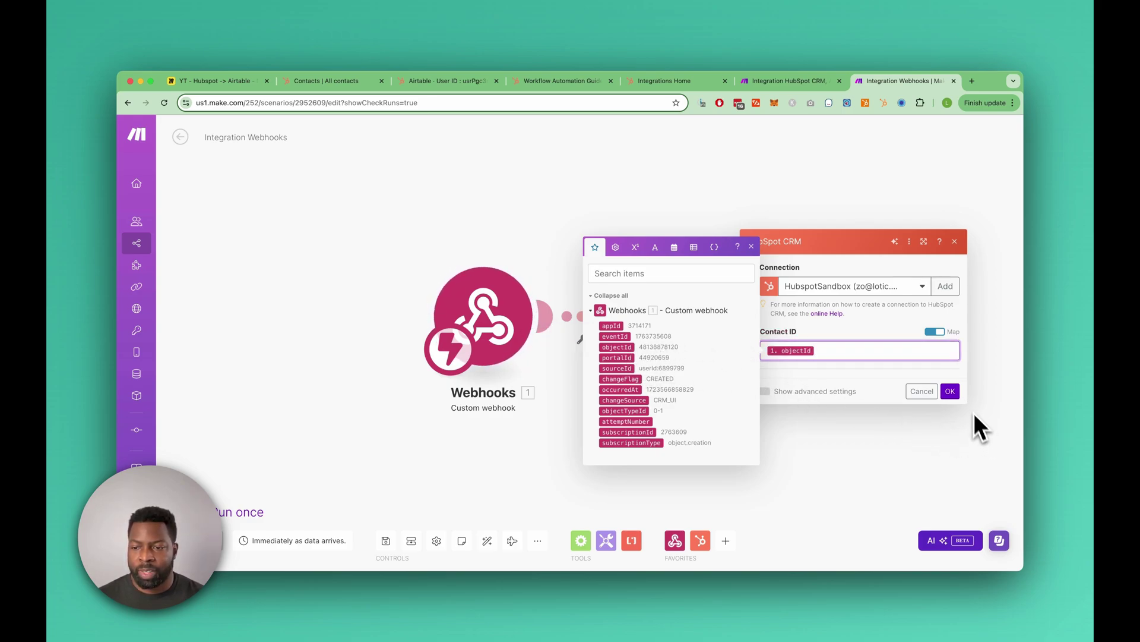
{"action": "left_click", "coordinate": [951, 391]}
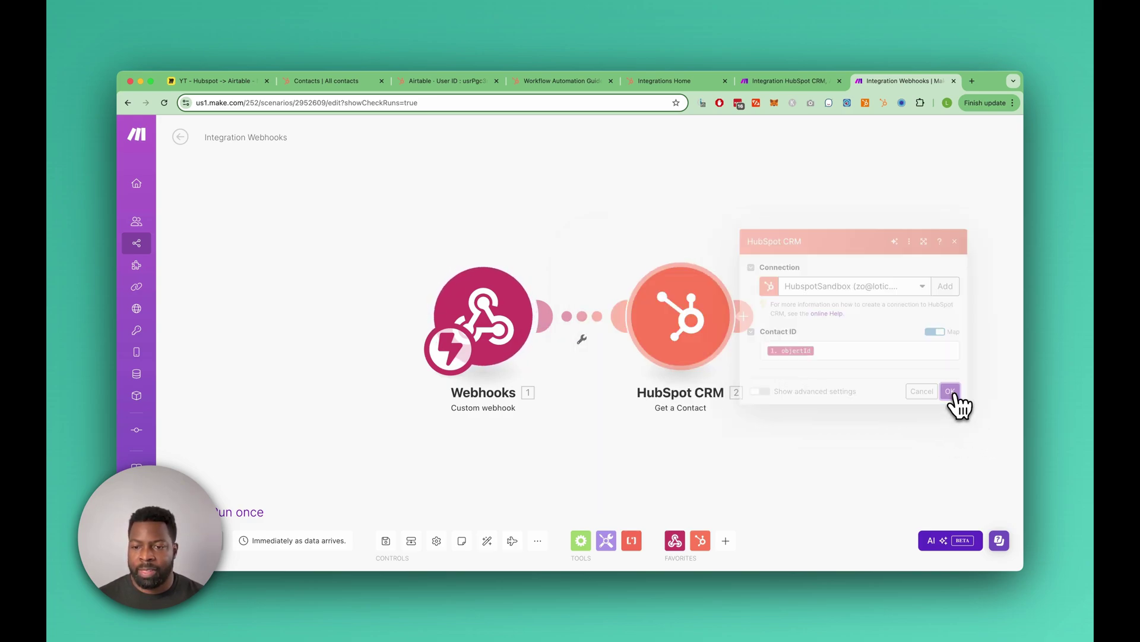
Save the scenario and run it once using the existing queued data
{"action": "left_click", "coordinate": [386, 541]}
{"action": "scroll", "coordinate": [416, 303], "scroll_direction": "down", "scroll_amount": 1}
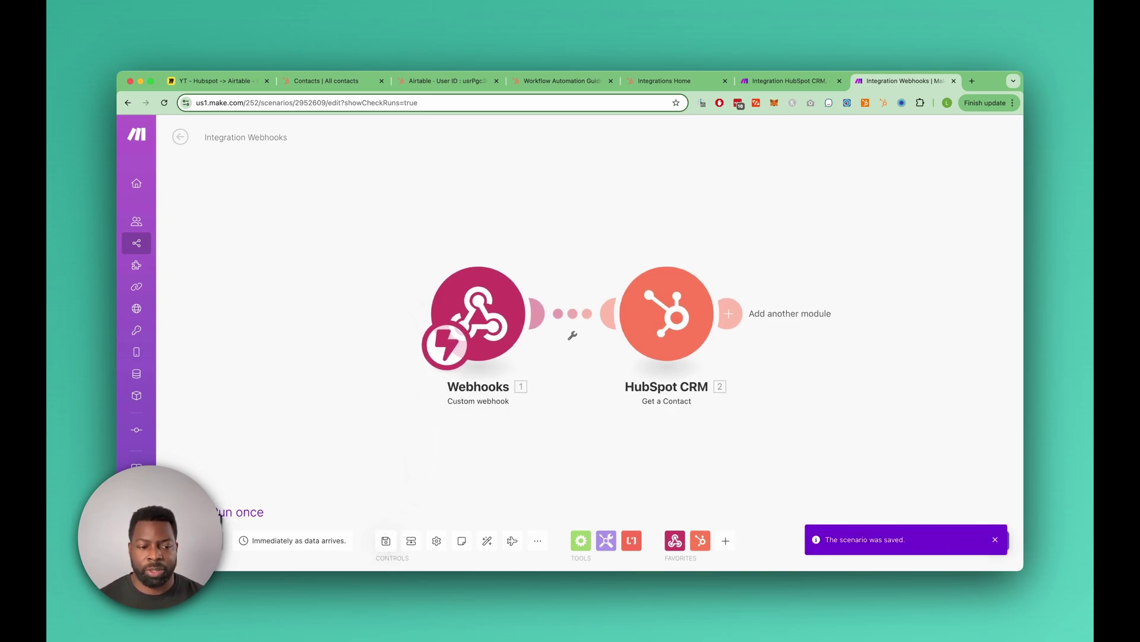
{"action": "left_click", "coordinate": [184, 537]}
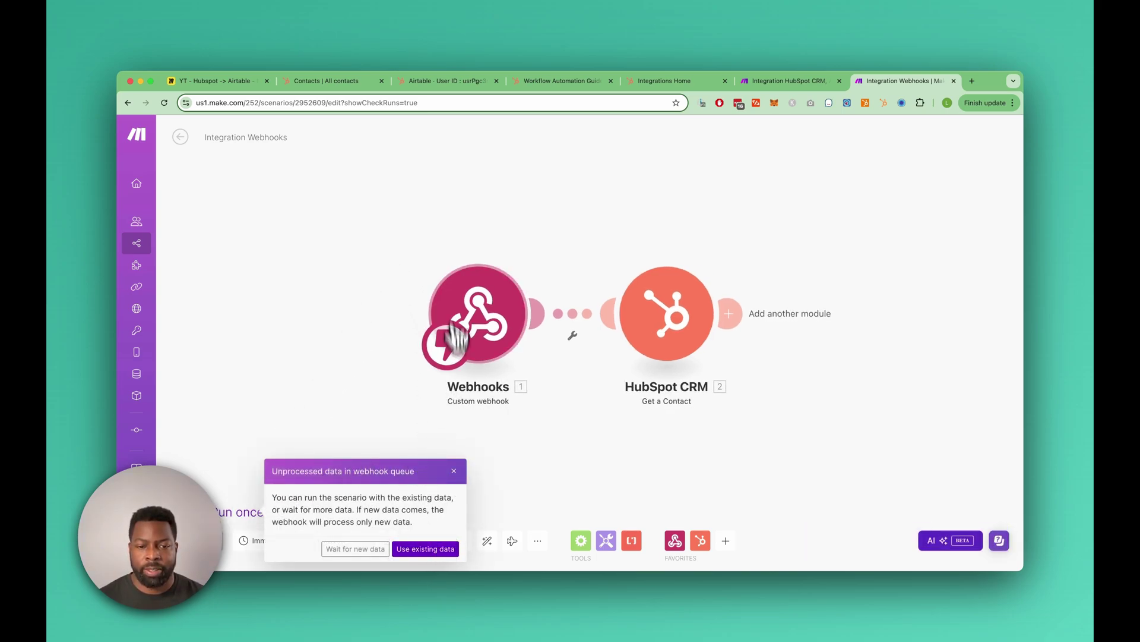
{"action": "left_click", "coordinate": [425, 548]}
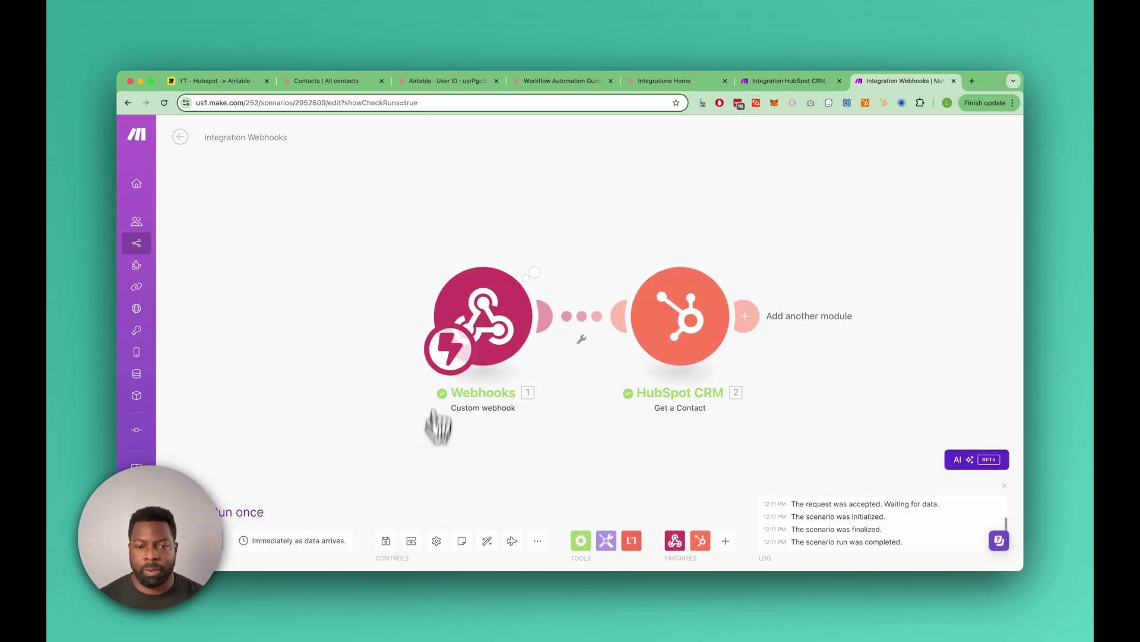
Inspect the webhook bundle and the Get a Contact results with the contact's properties
{"action": "left_click", "coordinate": [401, 256]}
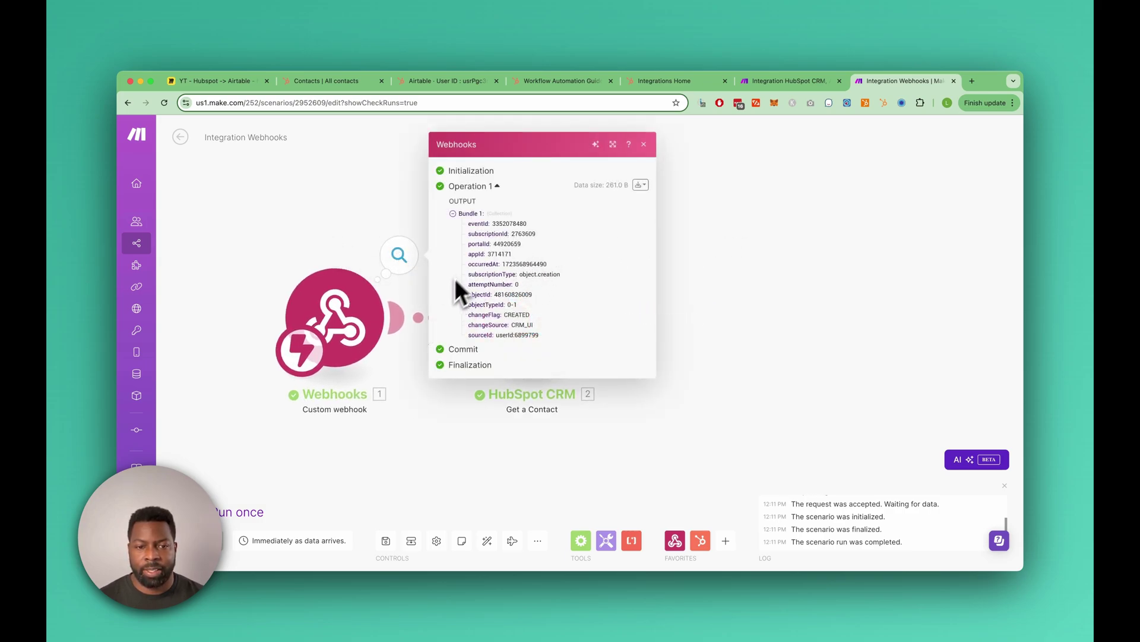
{"action": "key", "text": "Escape"}
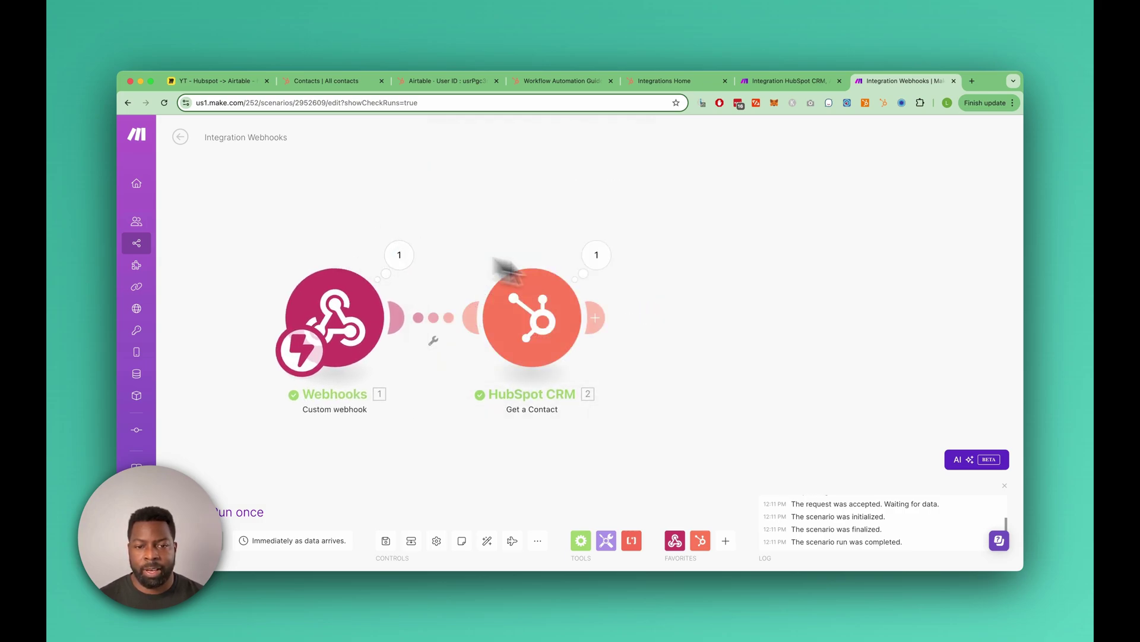
{"action": "left_click", "coordinate": [595, 254]}
{"action": "left_click", "coordinate": [659, 294]}
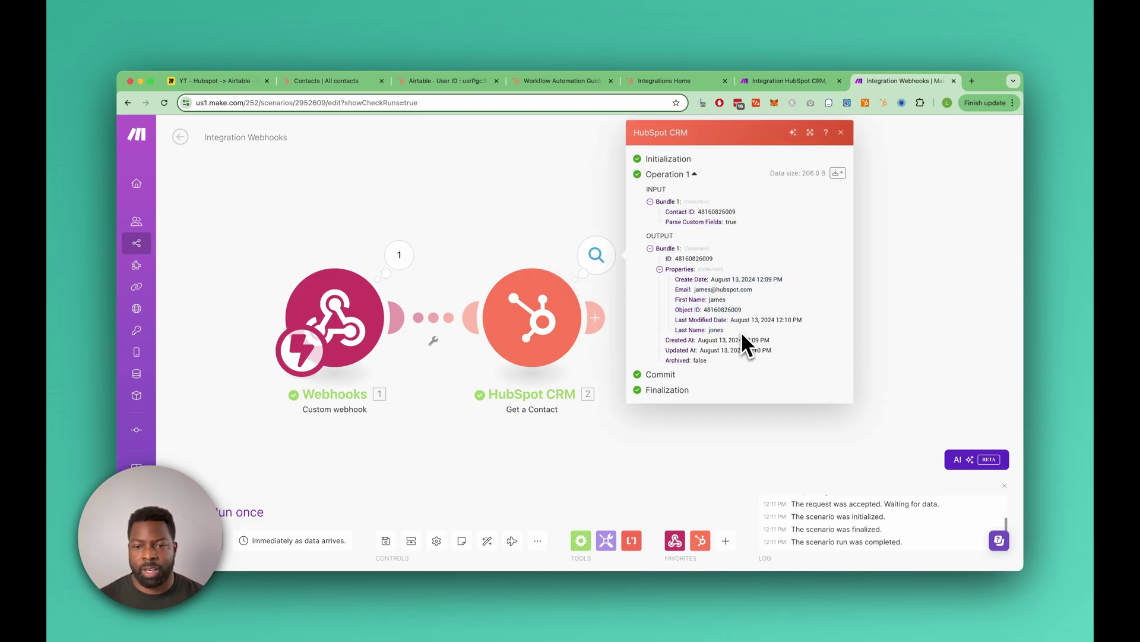
{"action": "left_click", "coordinate": [525, 205]}
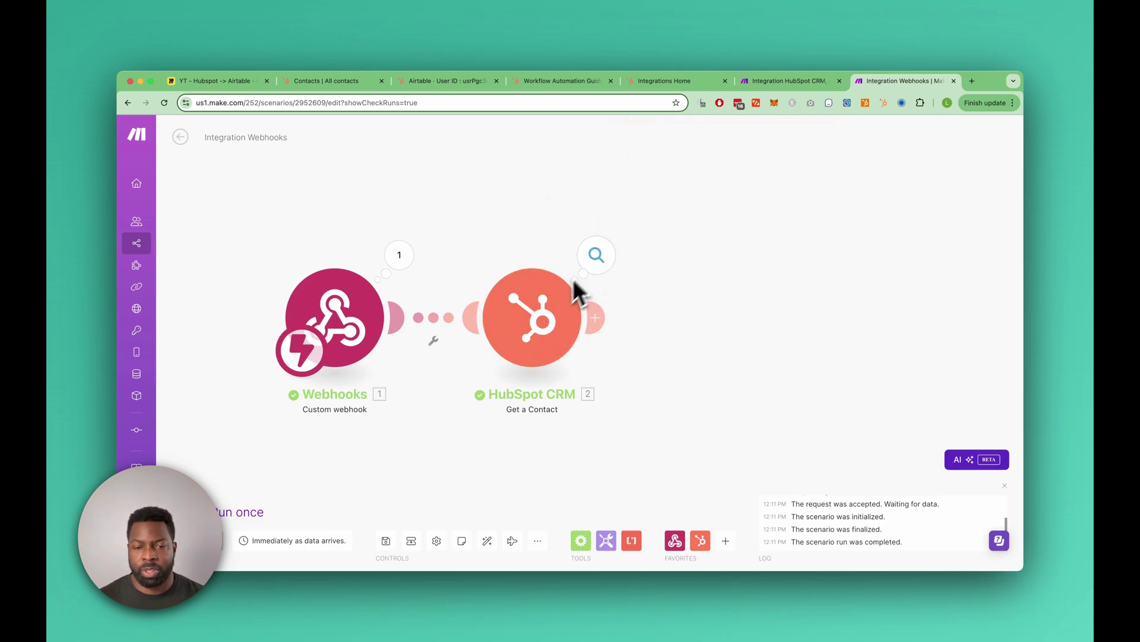
{"action": "left_click", "coordinate": [552, 329]}
{"action": "left_click", "coordinate": [407, 261]}
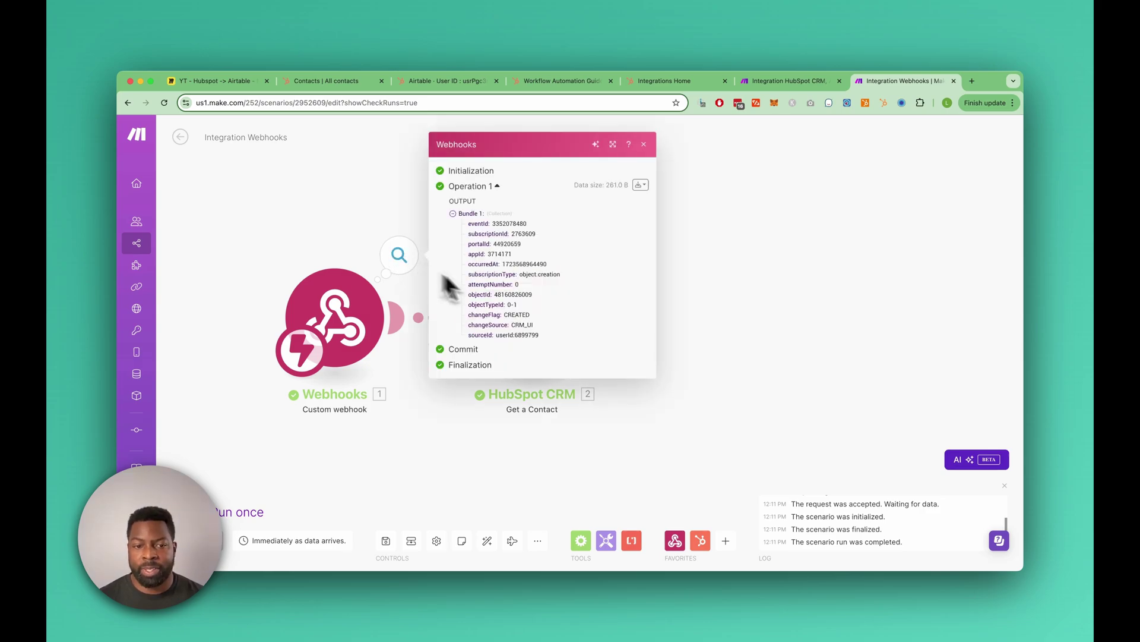
{"action": "key", "text": "Escape"}
Select All output properties in Get a Contact's advanced options, then review its run output
{"action": "left_click", "coordinate": [532, 330]}
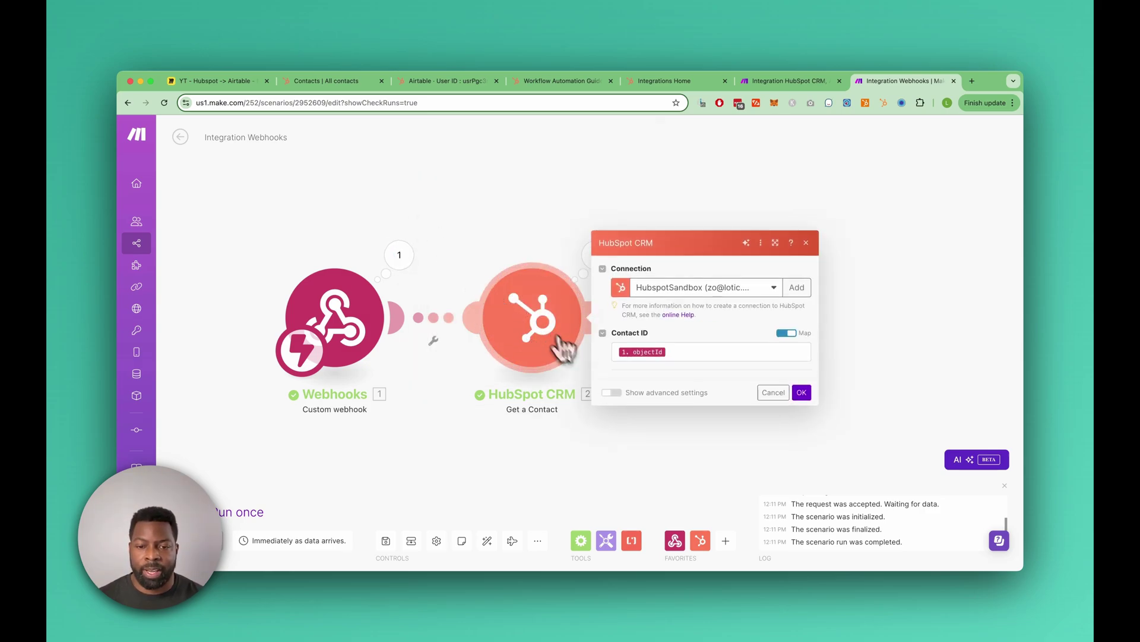
{"action": "left_click", "coordinate": [613, 393]}
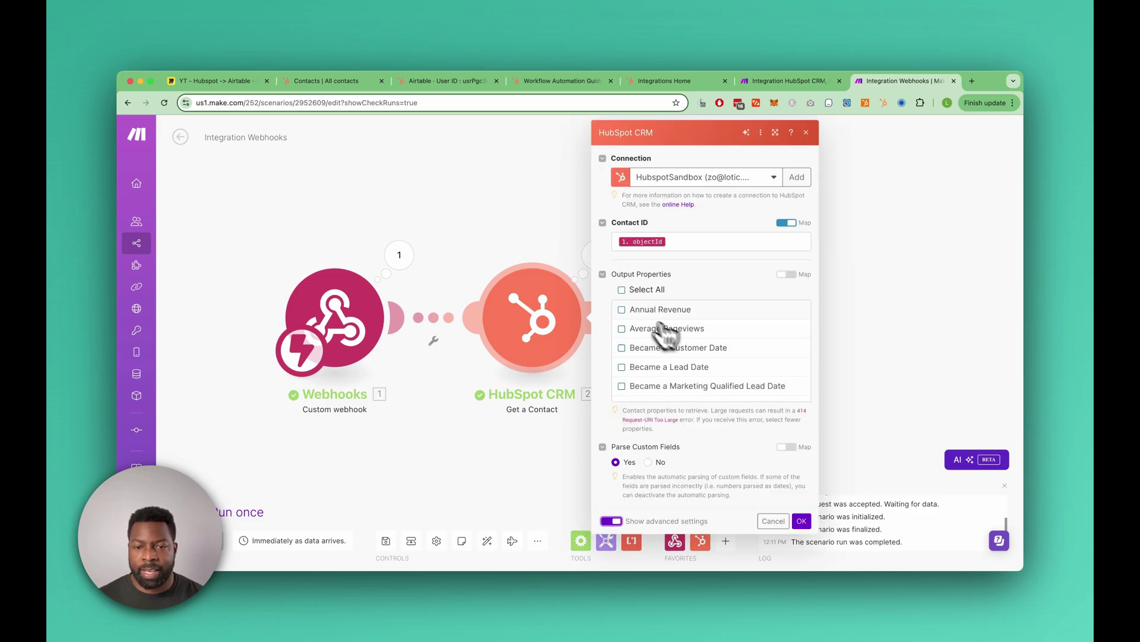
{"action": "scroll", "coordinate": [635, 317], "scroll_direction": "down", "scroll_amount": 10}
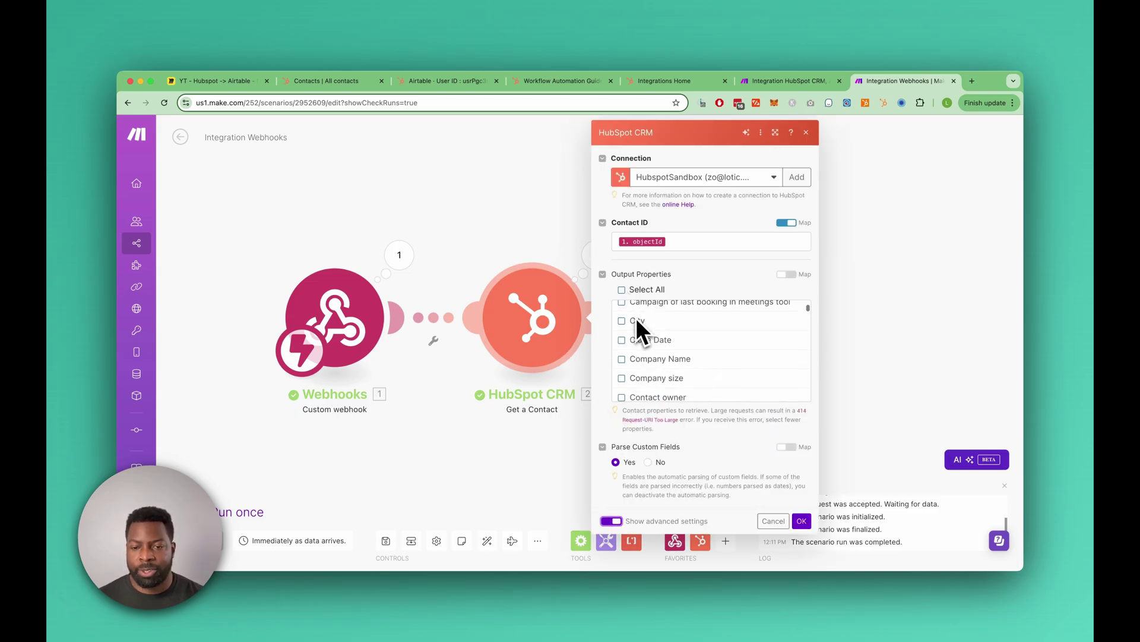
{"action": "scroll", "coordinate": [739, 326], "scroll_direction": "up", "scroll_amount": 10}
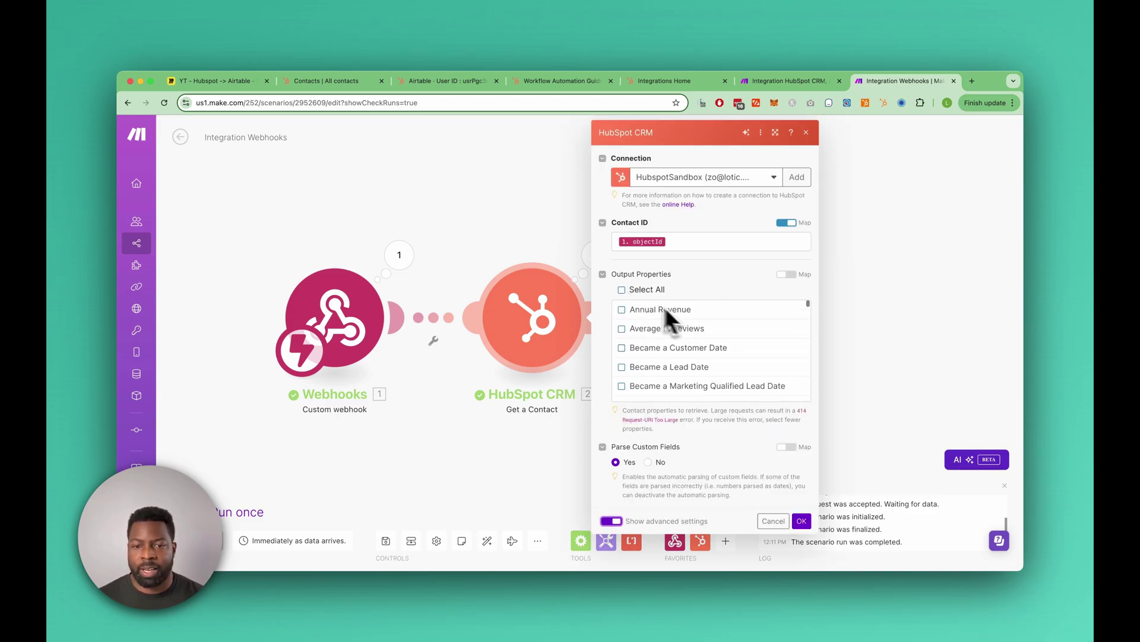
{"action": "left_click", "coordinate": [641, 291]}
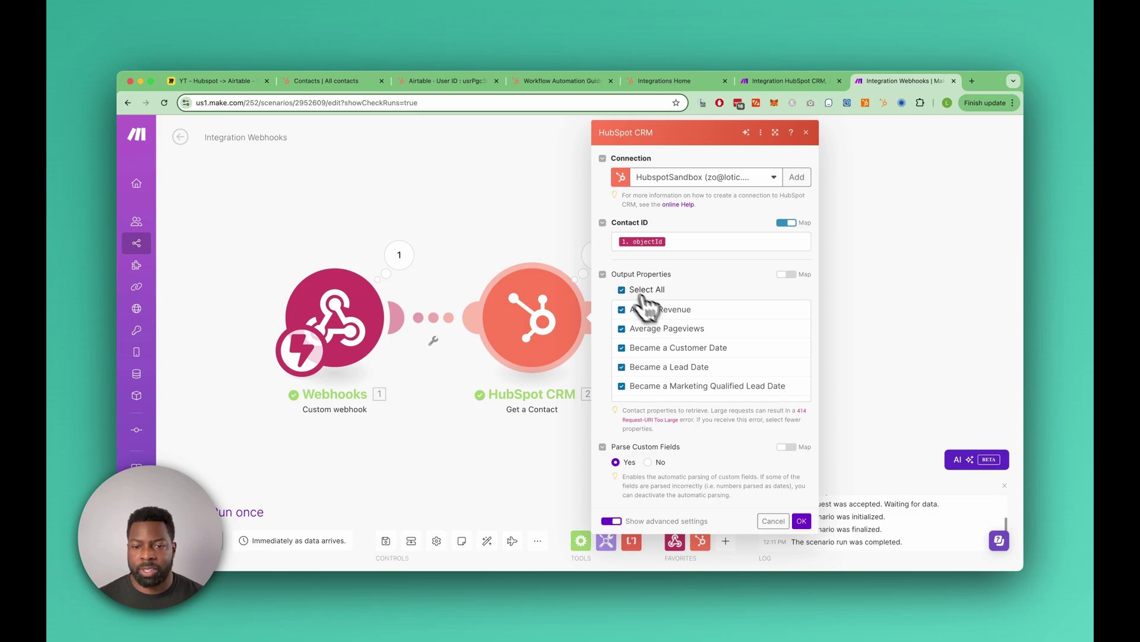
{"action": "left_click", "coordinate": [802, 521]}
{"action": "left_click", "coordinate": [595, 255]}
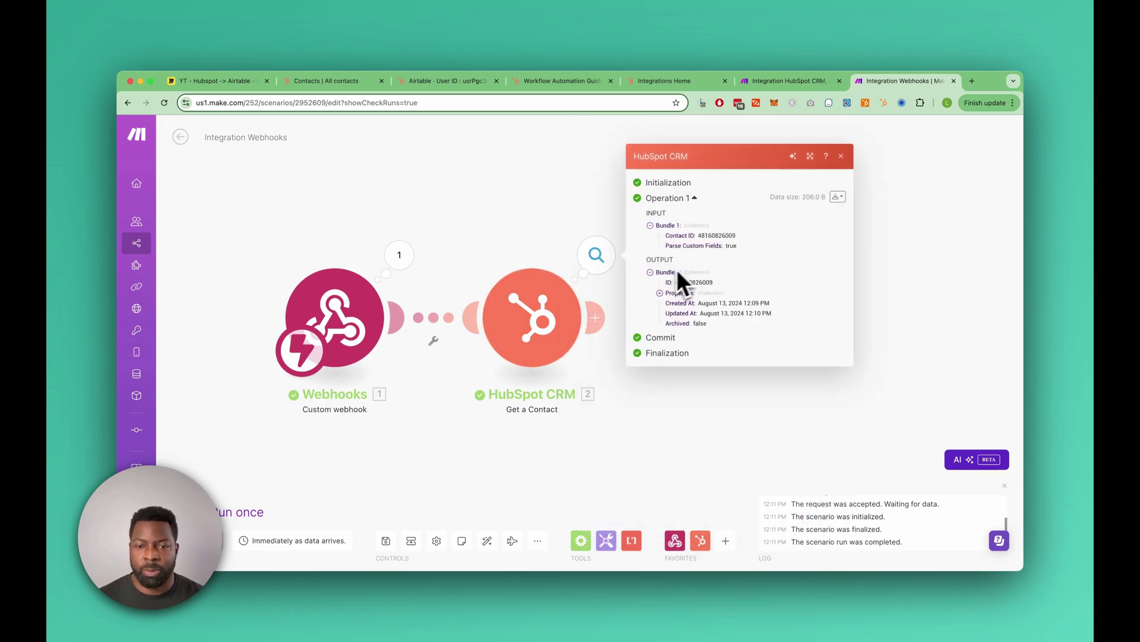
{"action": "left_click", "coordinate": [478, 229]}
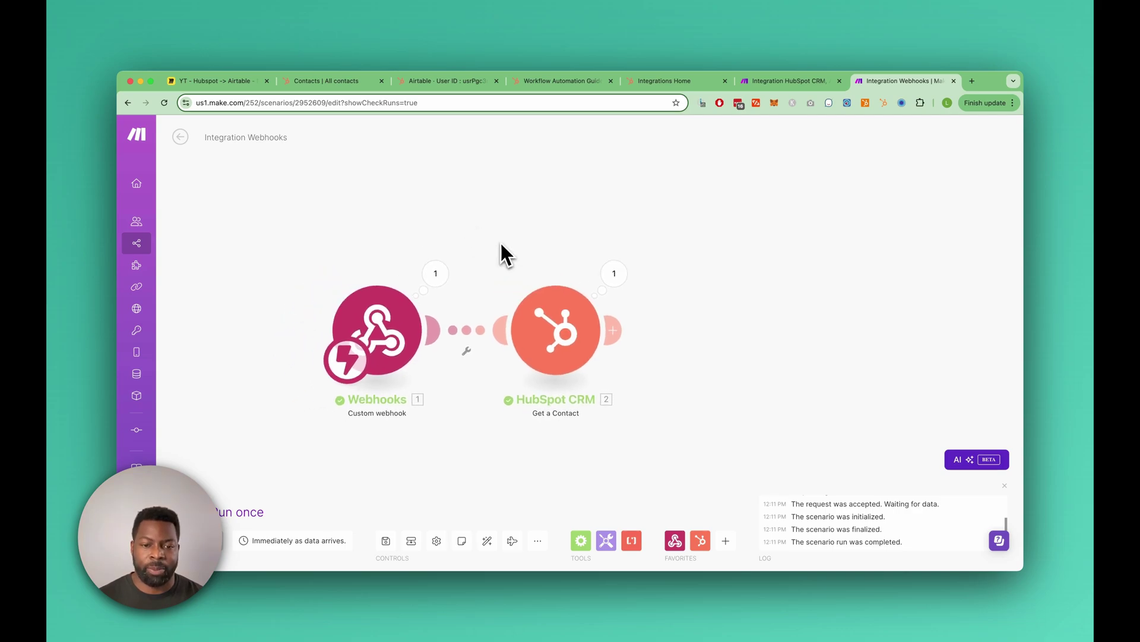
Add an Airtable 'Create a Record' module after HubSpot CRM, leaving its connection unset
{"action": "left_click", "coordinate": [620, 334]}
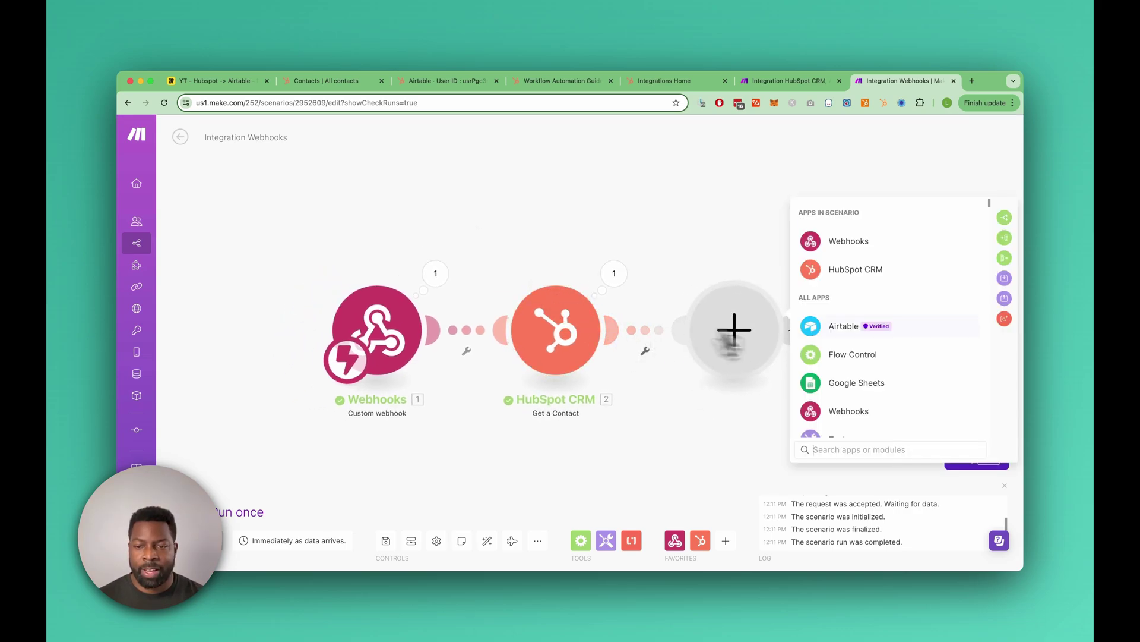
{"action": "left_click", "coordinate": [817, 338]}
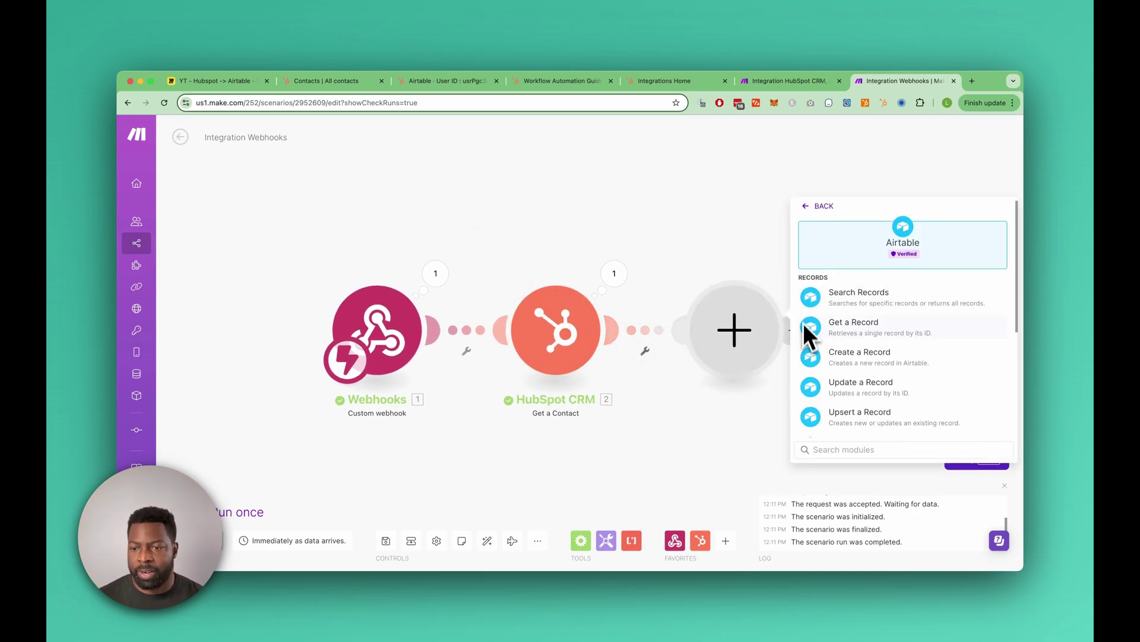
{"action": "scroll", "coordinate": [814, 345], "scroll_direction": "down", "scroll_amount": 1}
{"action": "left_click", "coordinate": [813, 333]}
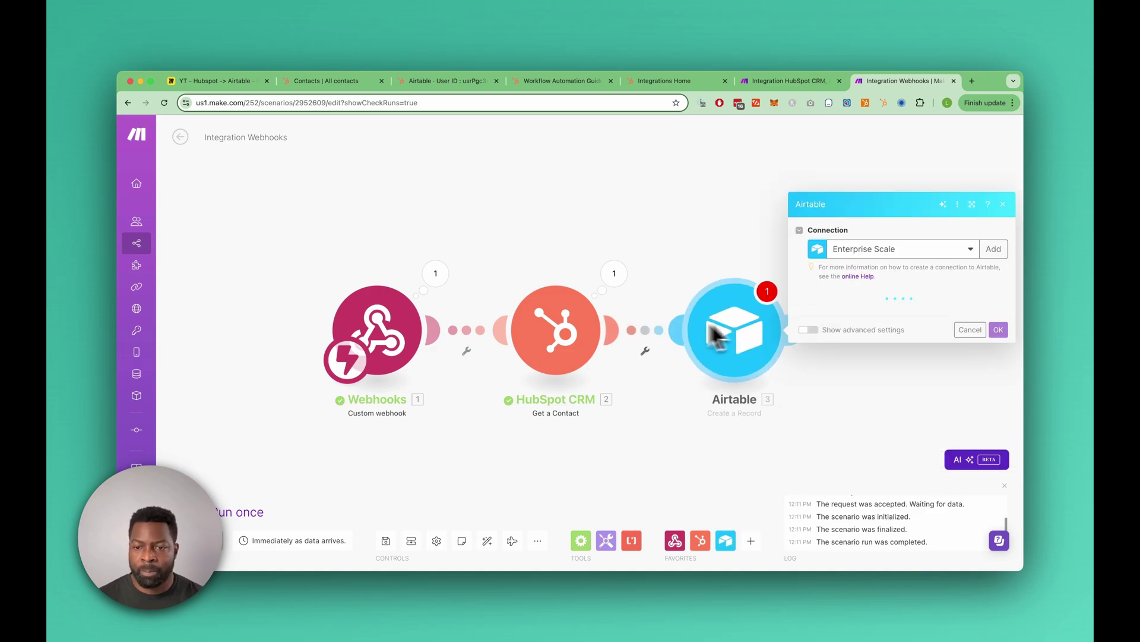
{"action": "left_click", "coordinate": [712, 252]}
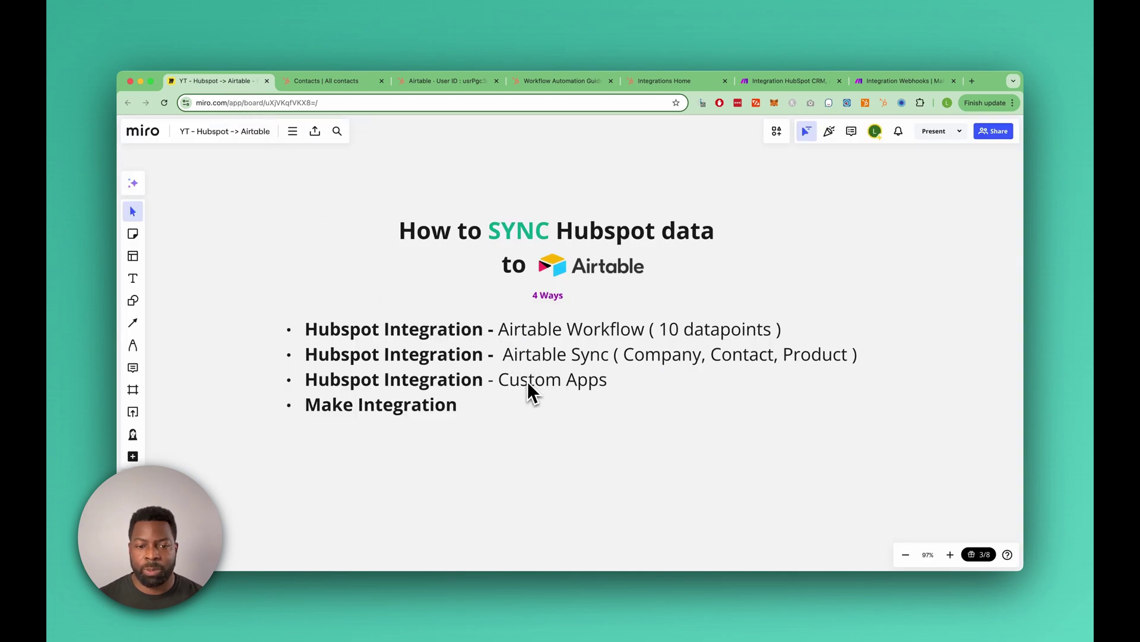
Replace 'Custom Apps' in the third bullet with 'Private Apps, Make' on the Miro slide
{"action": "triple_click", "coordinate": [526, 381]}
{"action": "double_click", "coordinate": [526, 380]}
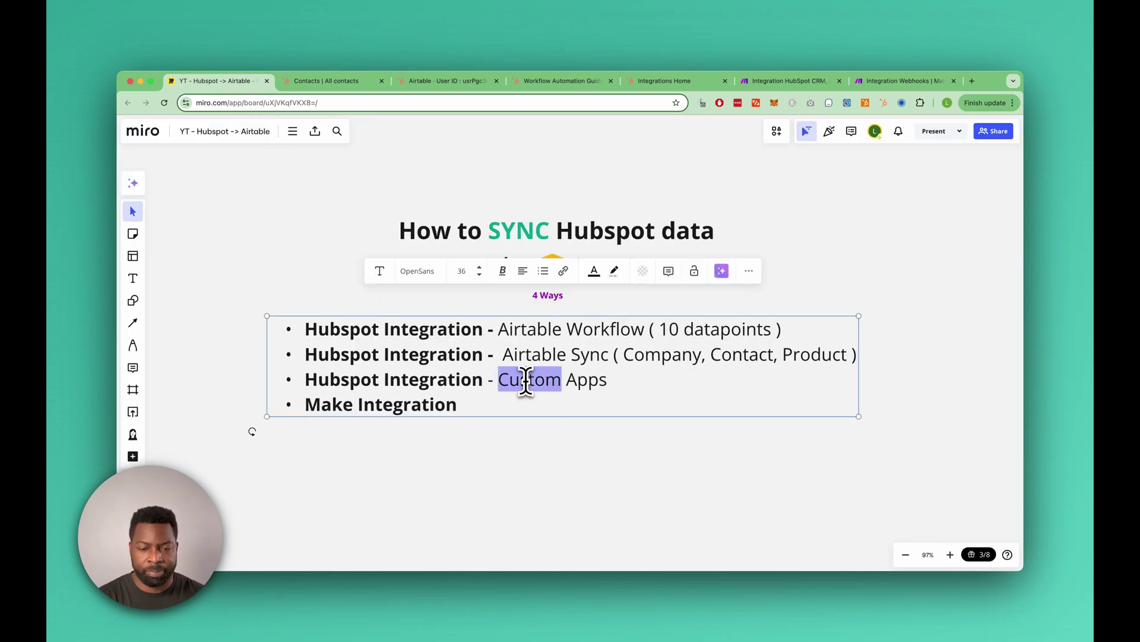
{"action": "type", "text": "Private"}
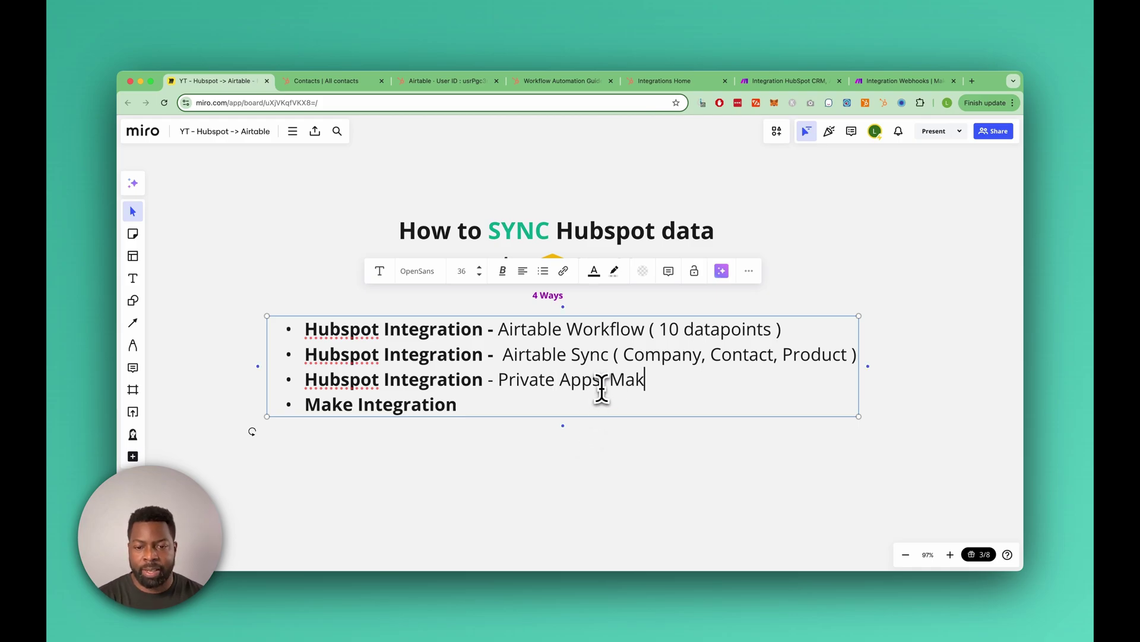
{"action": "left_click", "coordinate": [352, 240]}
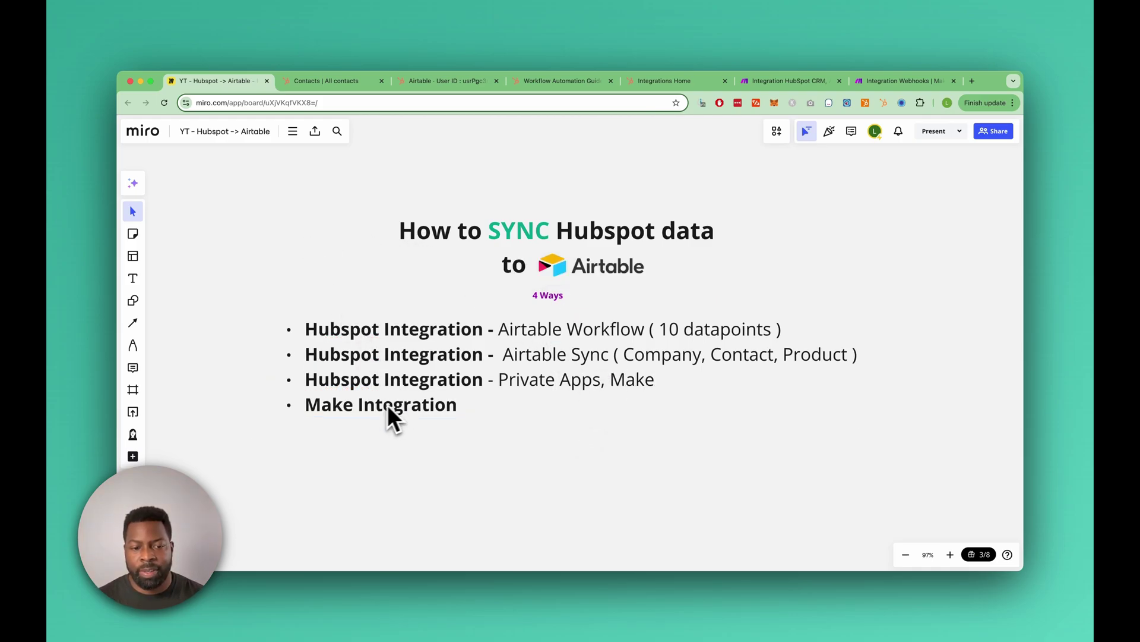
Switch to the Integration HubSpot CRM, Airtable scenario and inspect its Watch CRM Objects trigger settings
{"action": "left_click", "coordinate": [803, 82]}
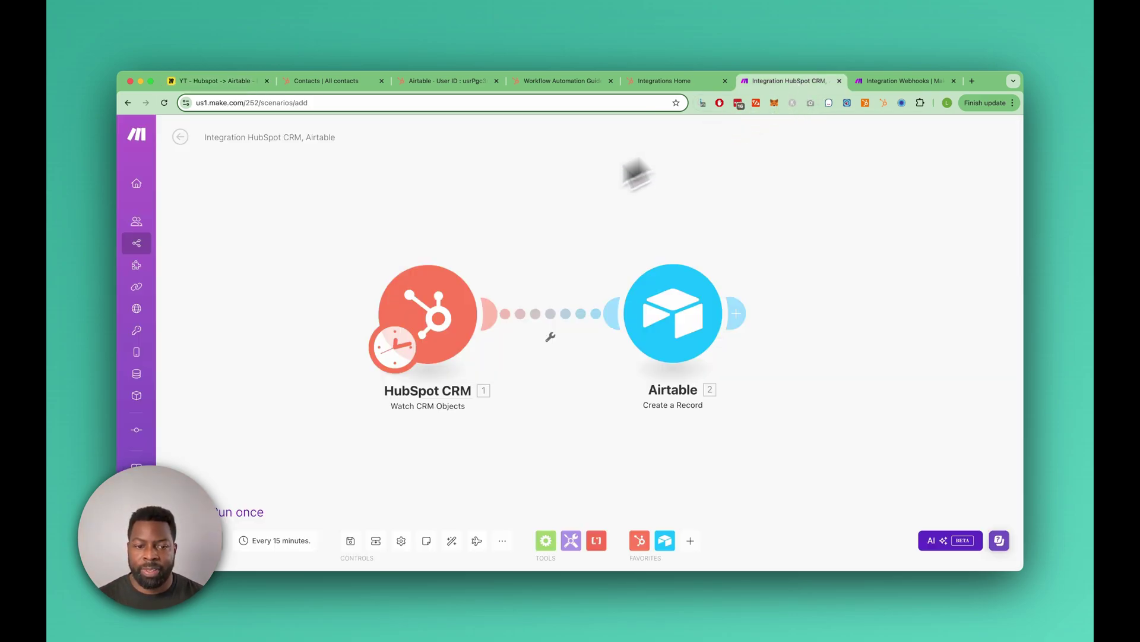
{"action": "mouse_move", "coordinate": [426, 318]}
{"action": "left_mouse_down"}
{"action": "mouse_move", "coordinate": [428, 265]}
{"action": "mouse_move", "coordinate": [425, 316]}
{"action": "left_mouse_up"}
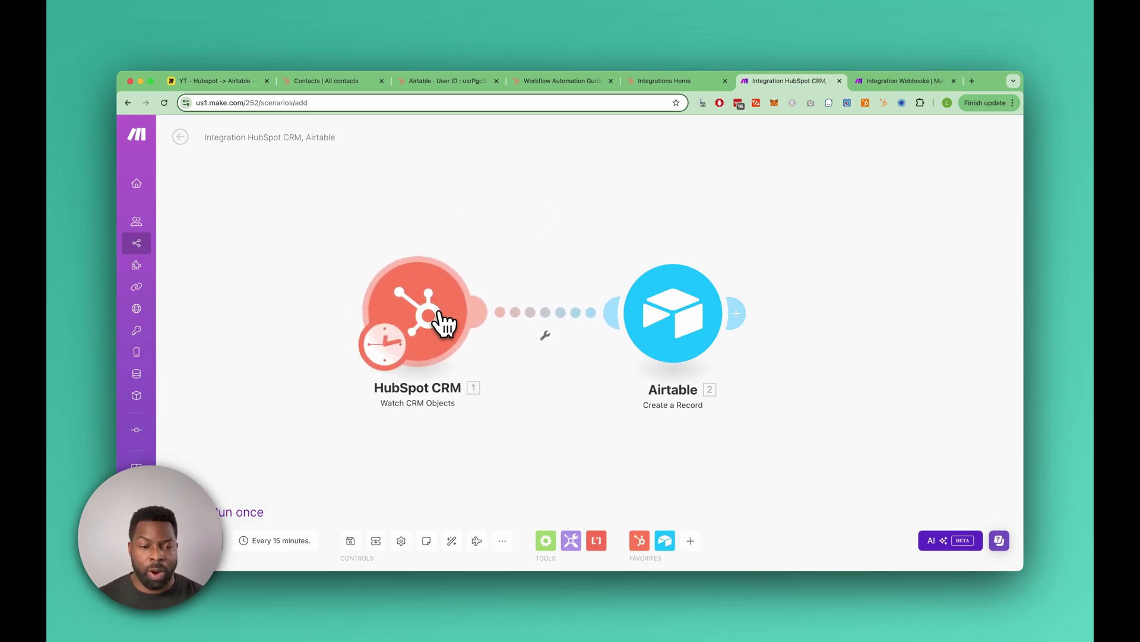
{"action": "left_click", "coordinate": [433, 319]}
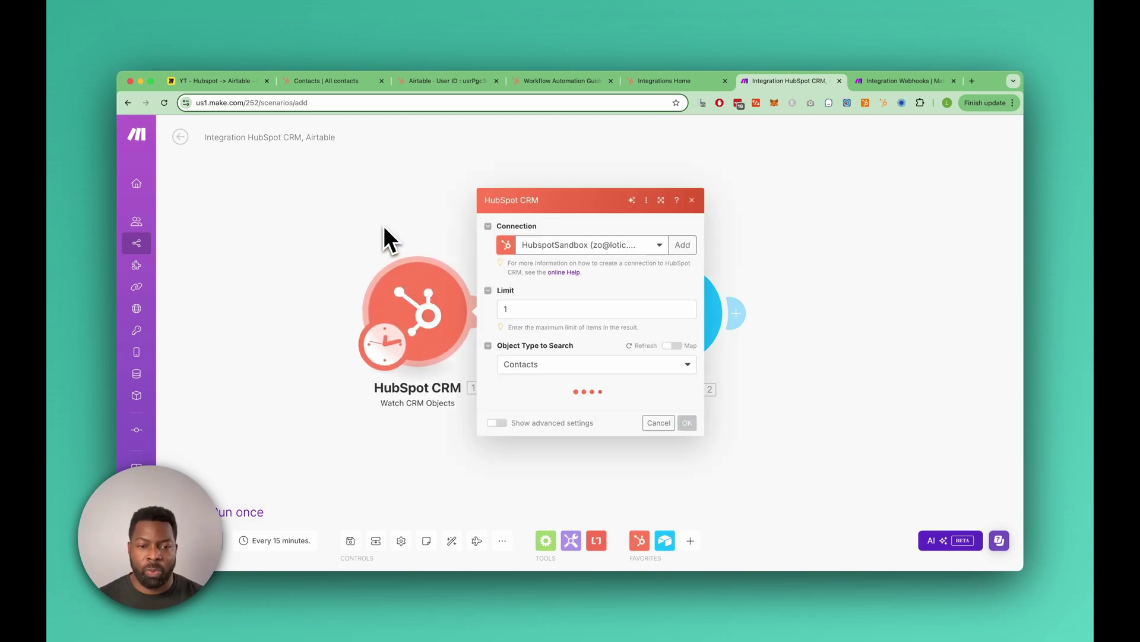
{"action": "left_click", "coordinate": [434, 232]}
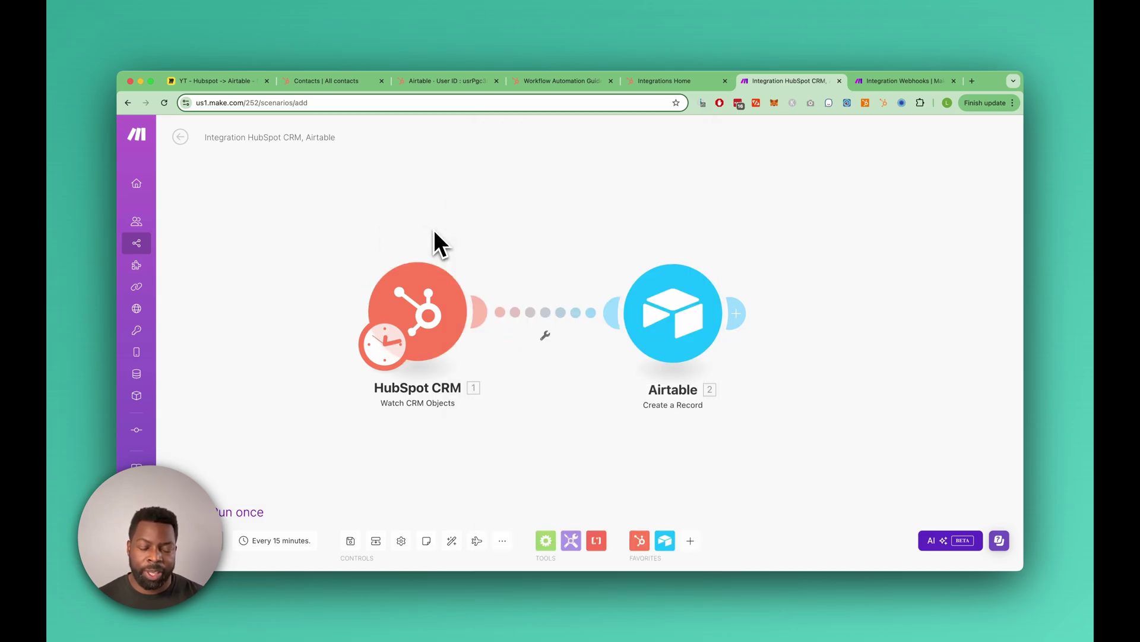
{"action": "left_click_drag", "start_coordinate": [422, 311], "coordinate": [422, 309]}
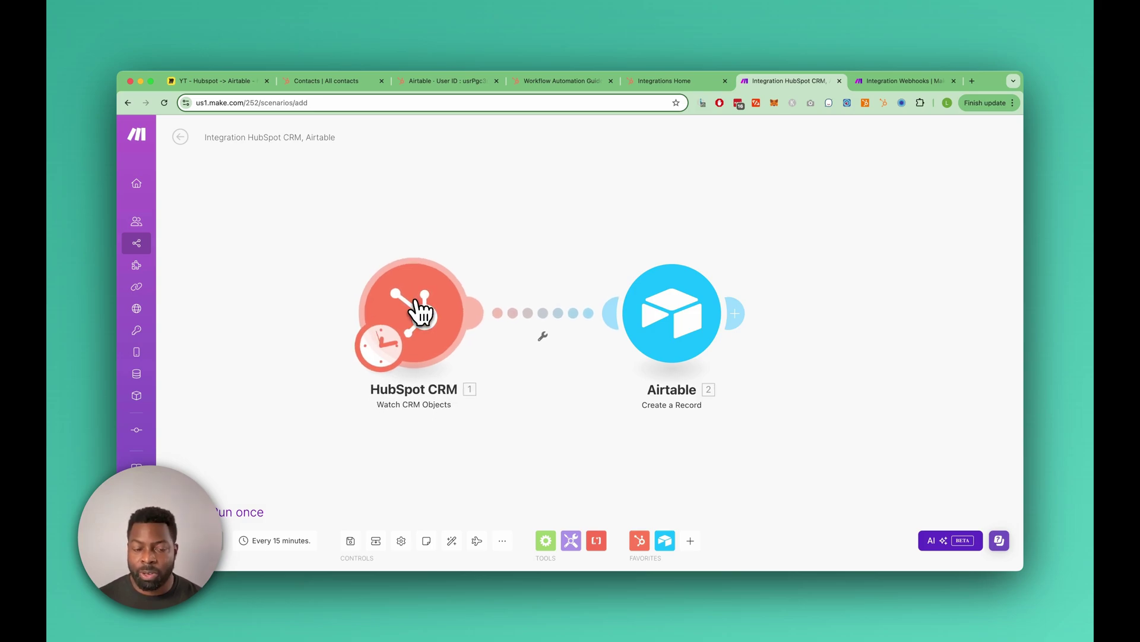
{"action": "left_click", "coordinate": [422, 309]}
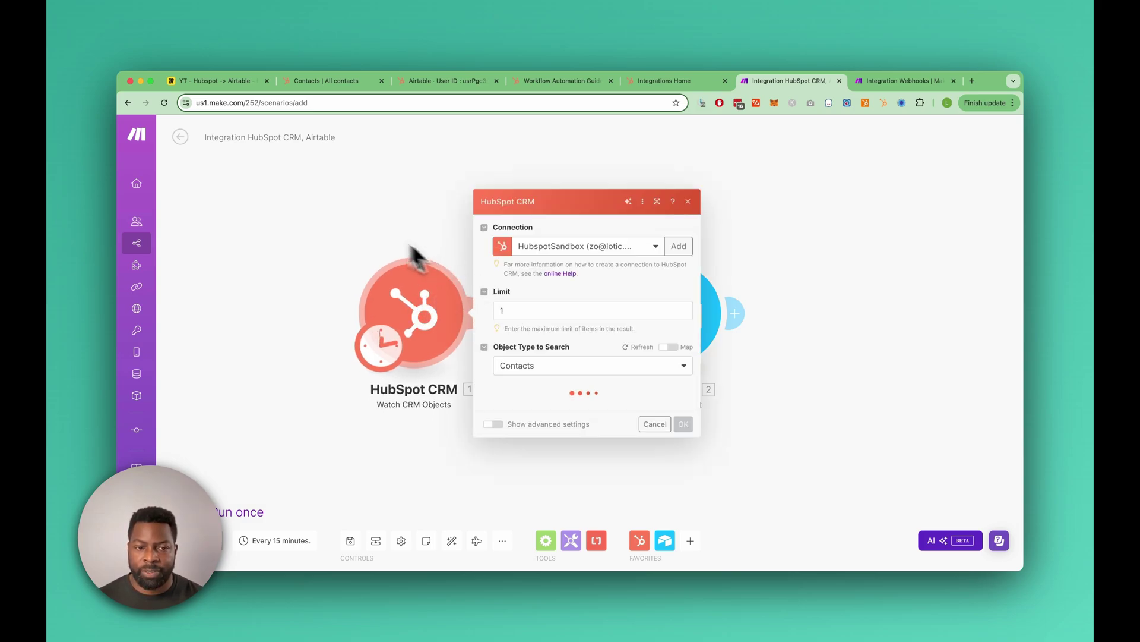
{"action": "left_click", "coordinate": [360, 221]}
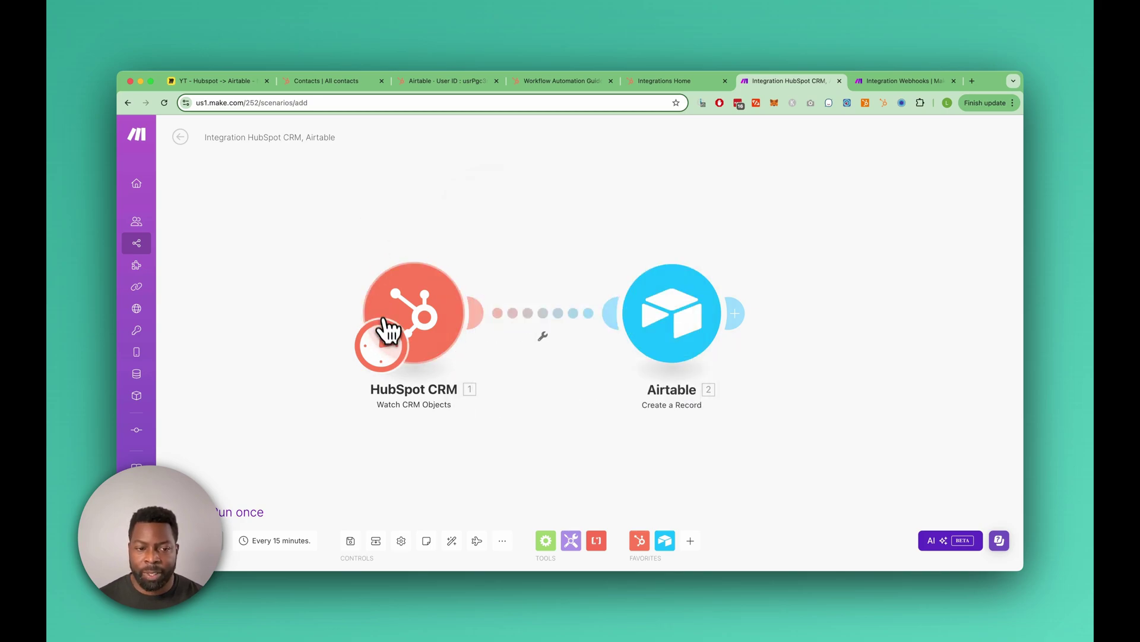
Change the HubSpot trigger's schedule interval from 15 minutes to 1 minute and save it
{"action": "left_click", "coordinate": [383, 355]}
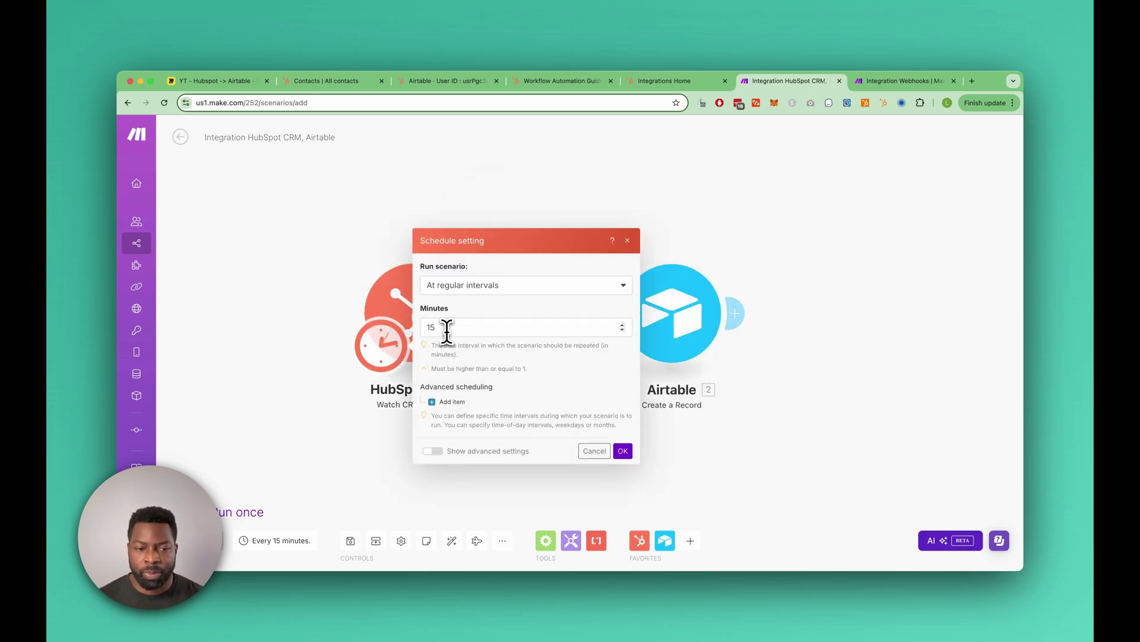
{"action": "left_click", "coordinate": [443, 328]}
{"action": "left_click", "coordinate": [492, 318]}
{"action": "left_click", "coordinate": [448, 327]}
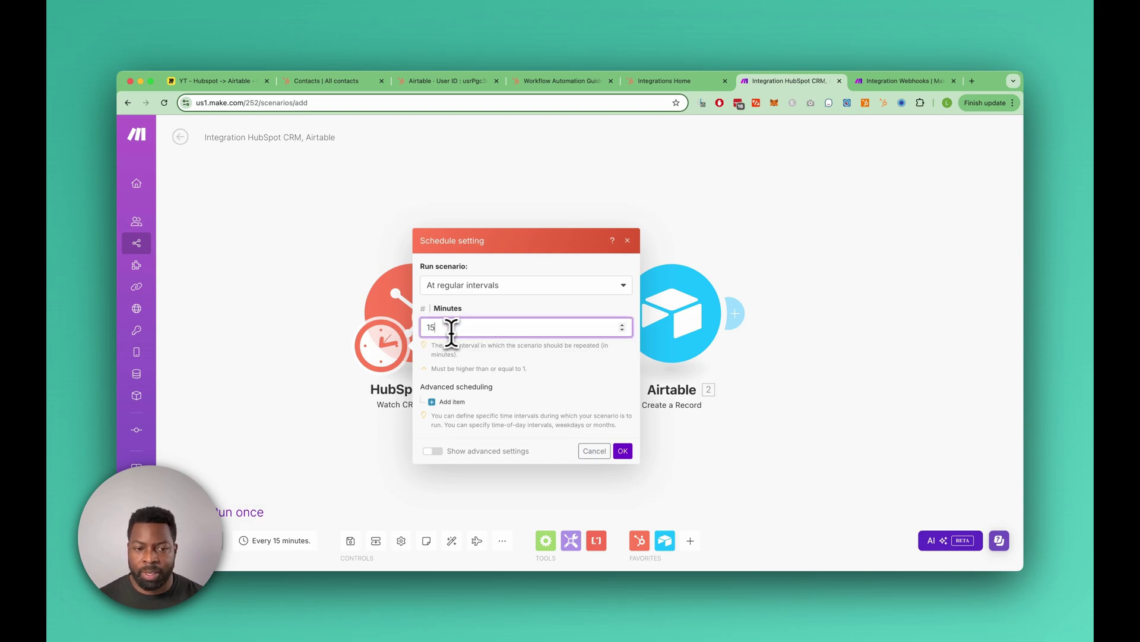
{"action": "left_click_drag", "start_coordinate": [425, 325], "coordinate": [482, 328]}
{"action": "left_click", "coordinate": [482, 327]}
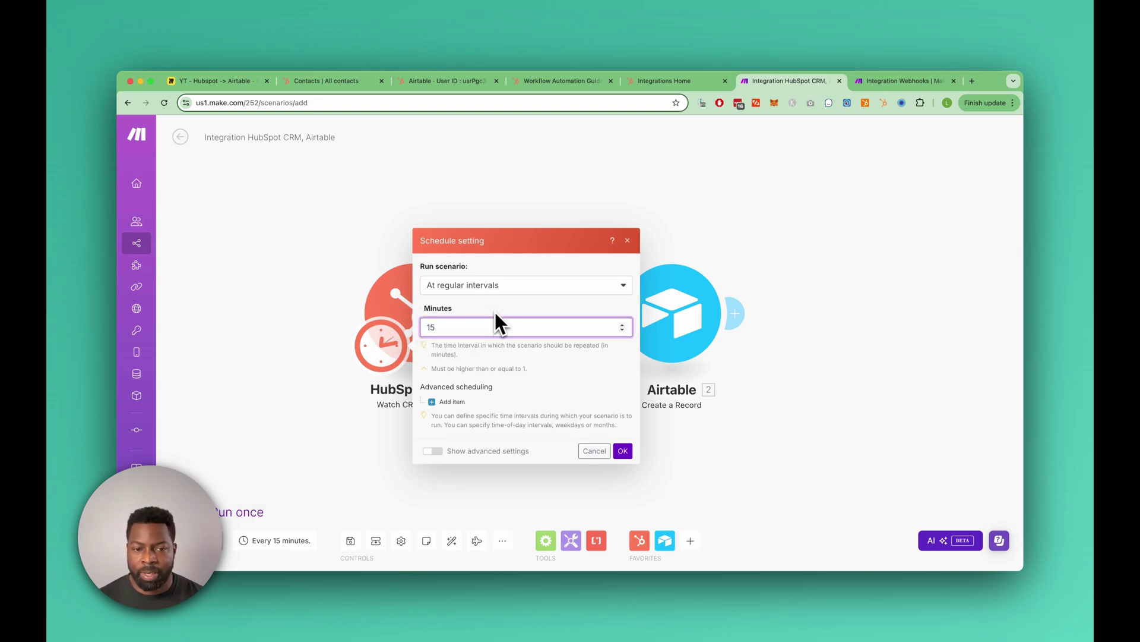
{"action": "double_click", "coordinate": [442, 327]}
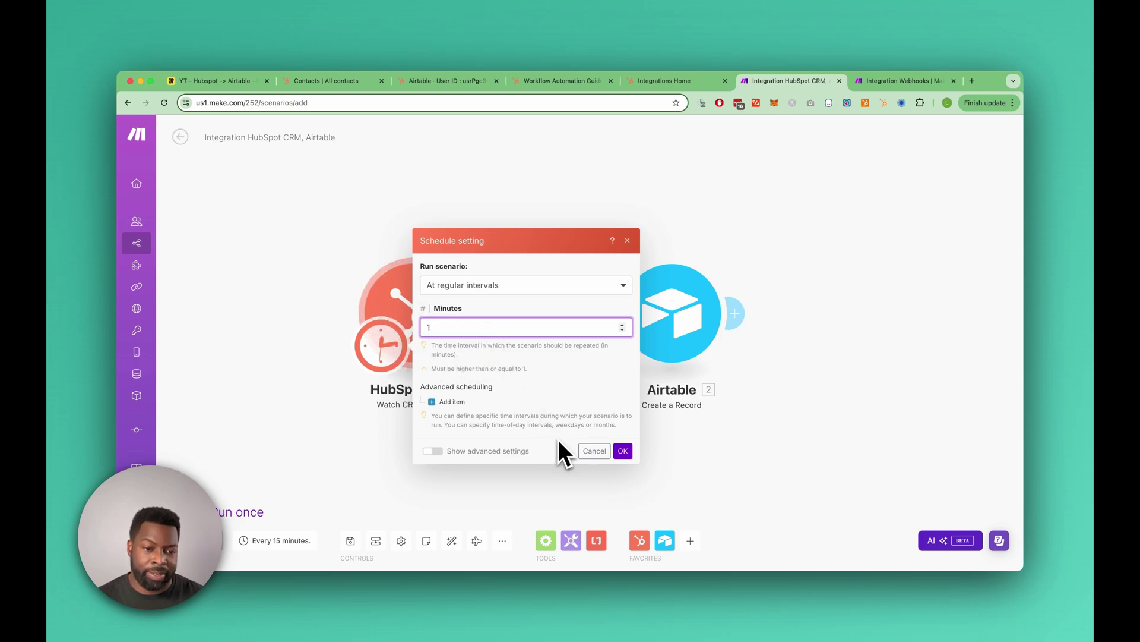
{"action": "left_click", "coordinate": [622, 451]}
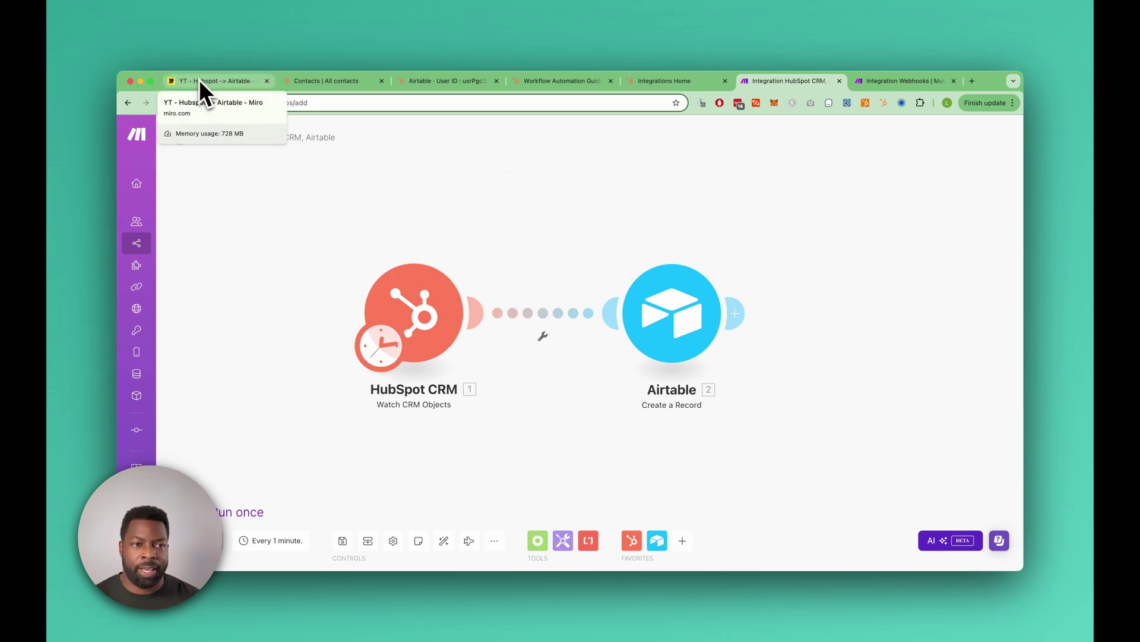
Bring up the Miro slide listing four sync methods, ending with Make Integration
{"action": "left_click", "coordinate": [230, 84]}
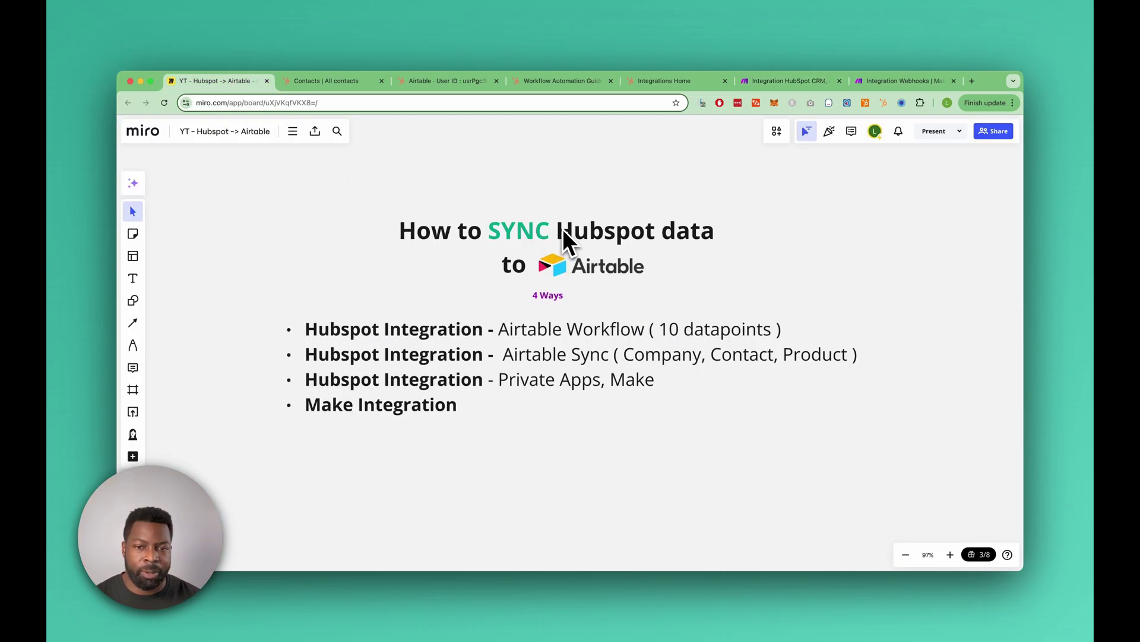
{"action": "left_click", "coordinate": [795, 83]}
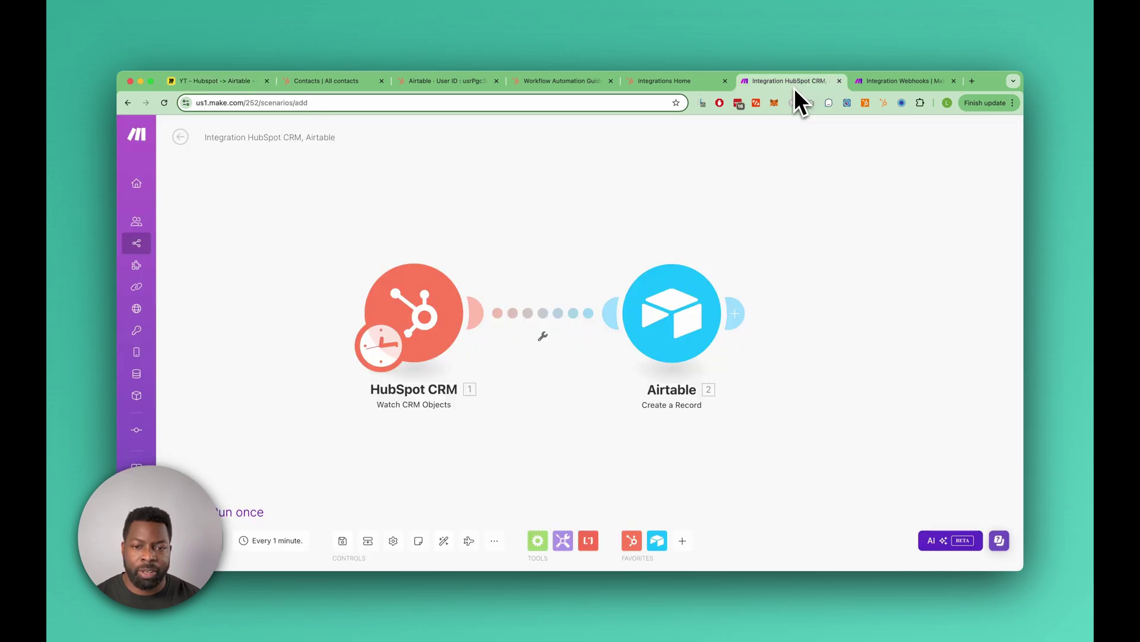
{"action": "left_click", "coordinate": [206, 83]}
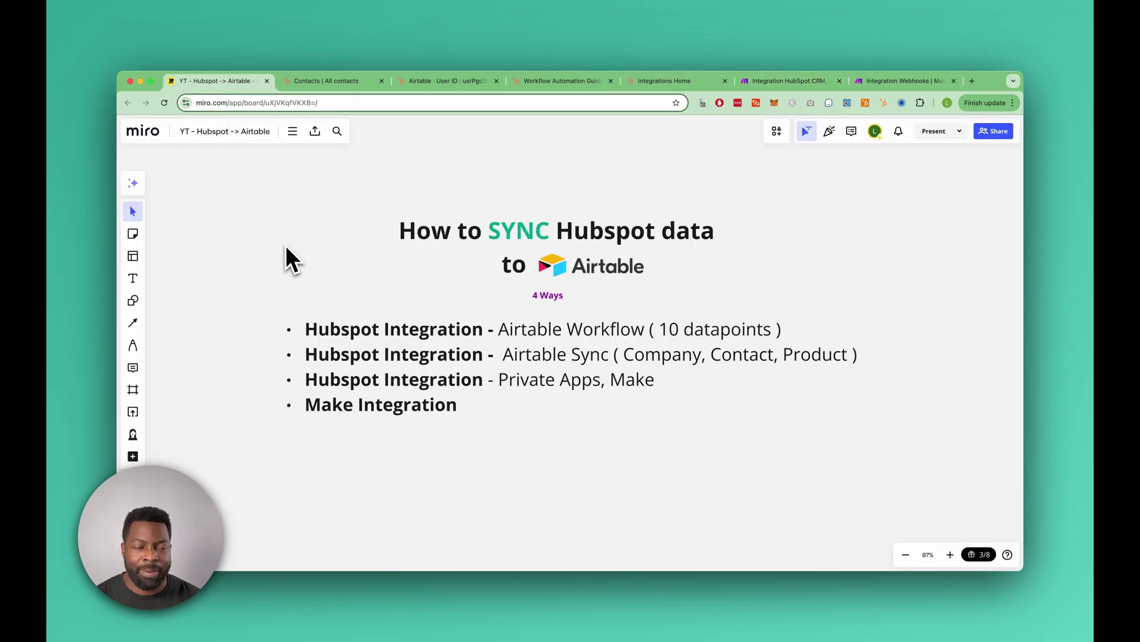